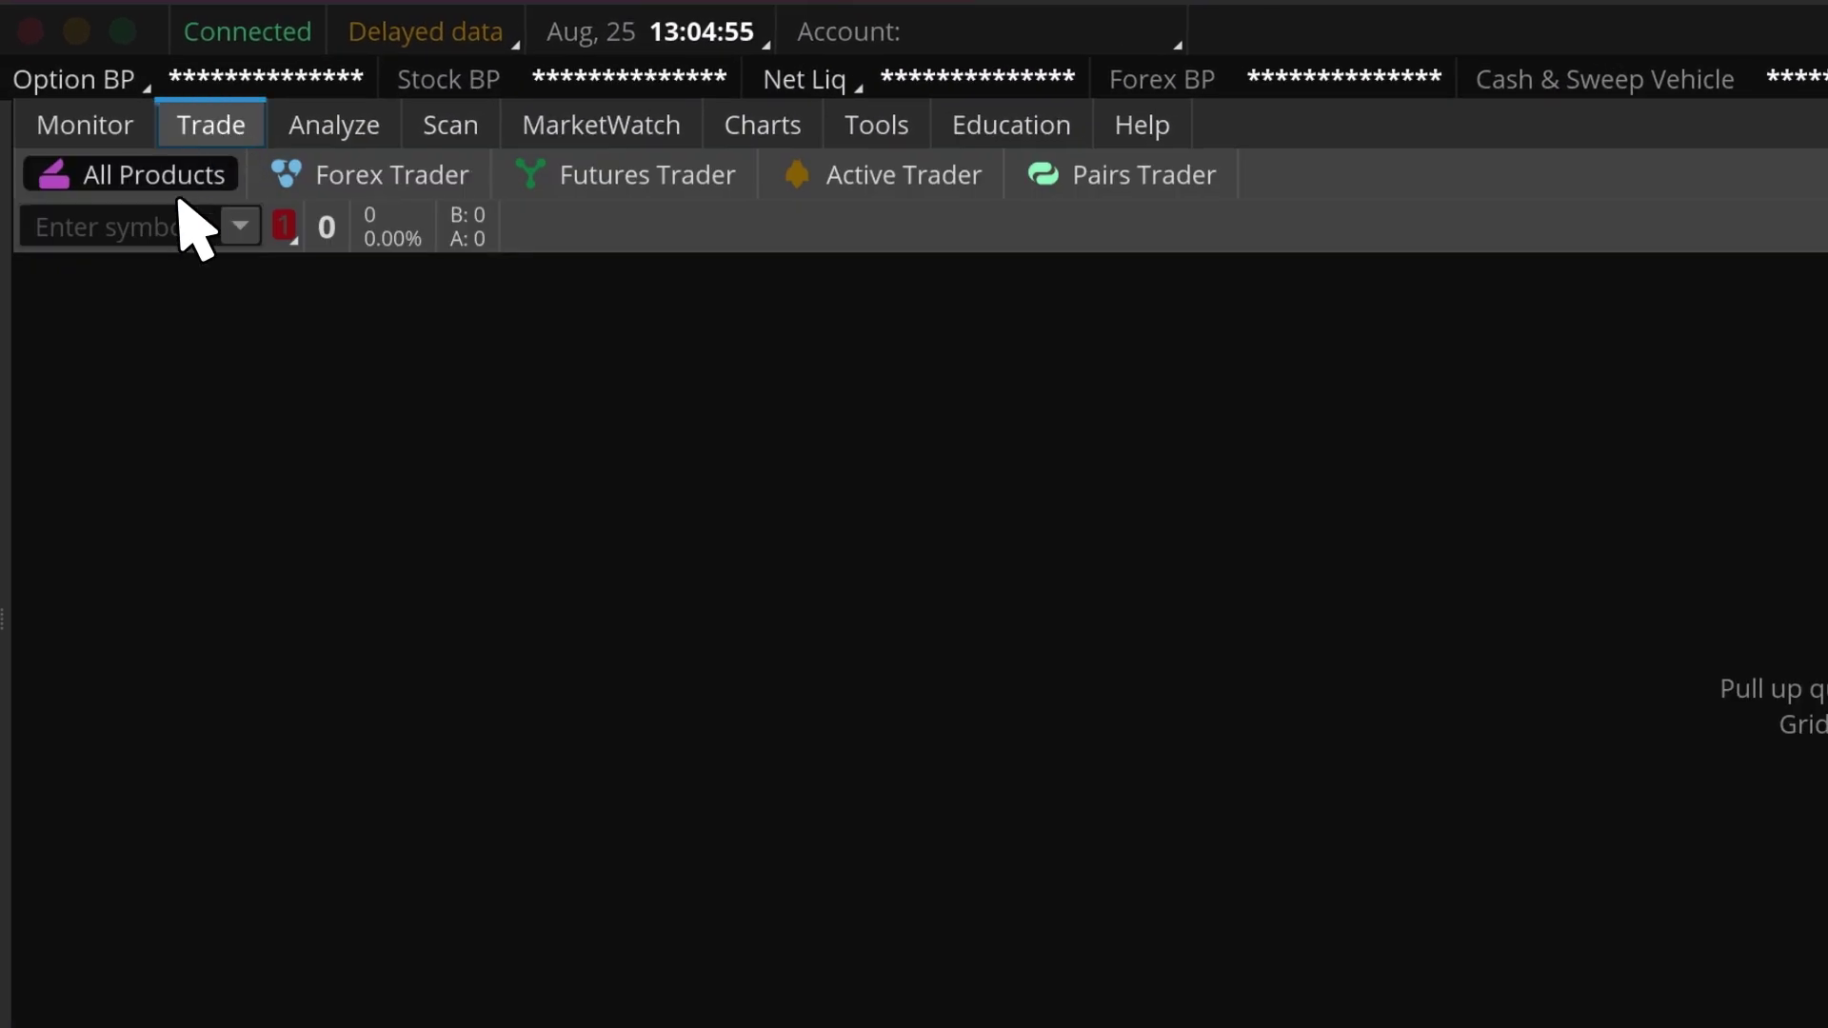
- Load the AAPL quote and option chain
{"action": "left_click", "coordinate": [191, 225]}
{"action": "type", "text": "AAPL"}
{"action": "key", "text": "Return"}
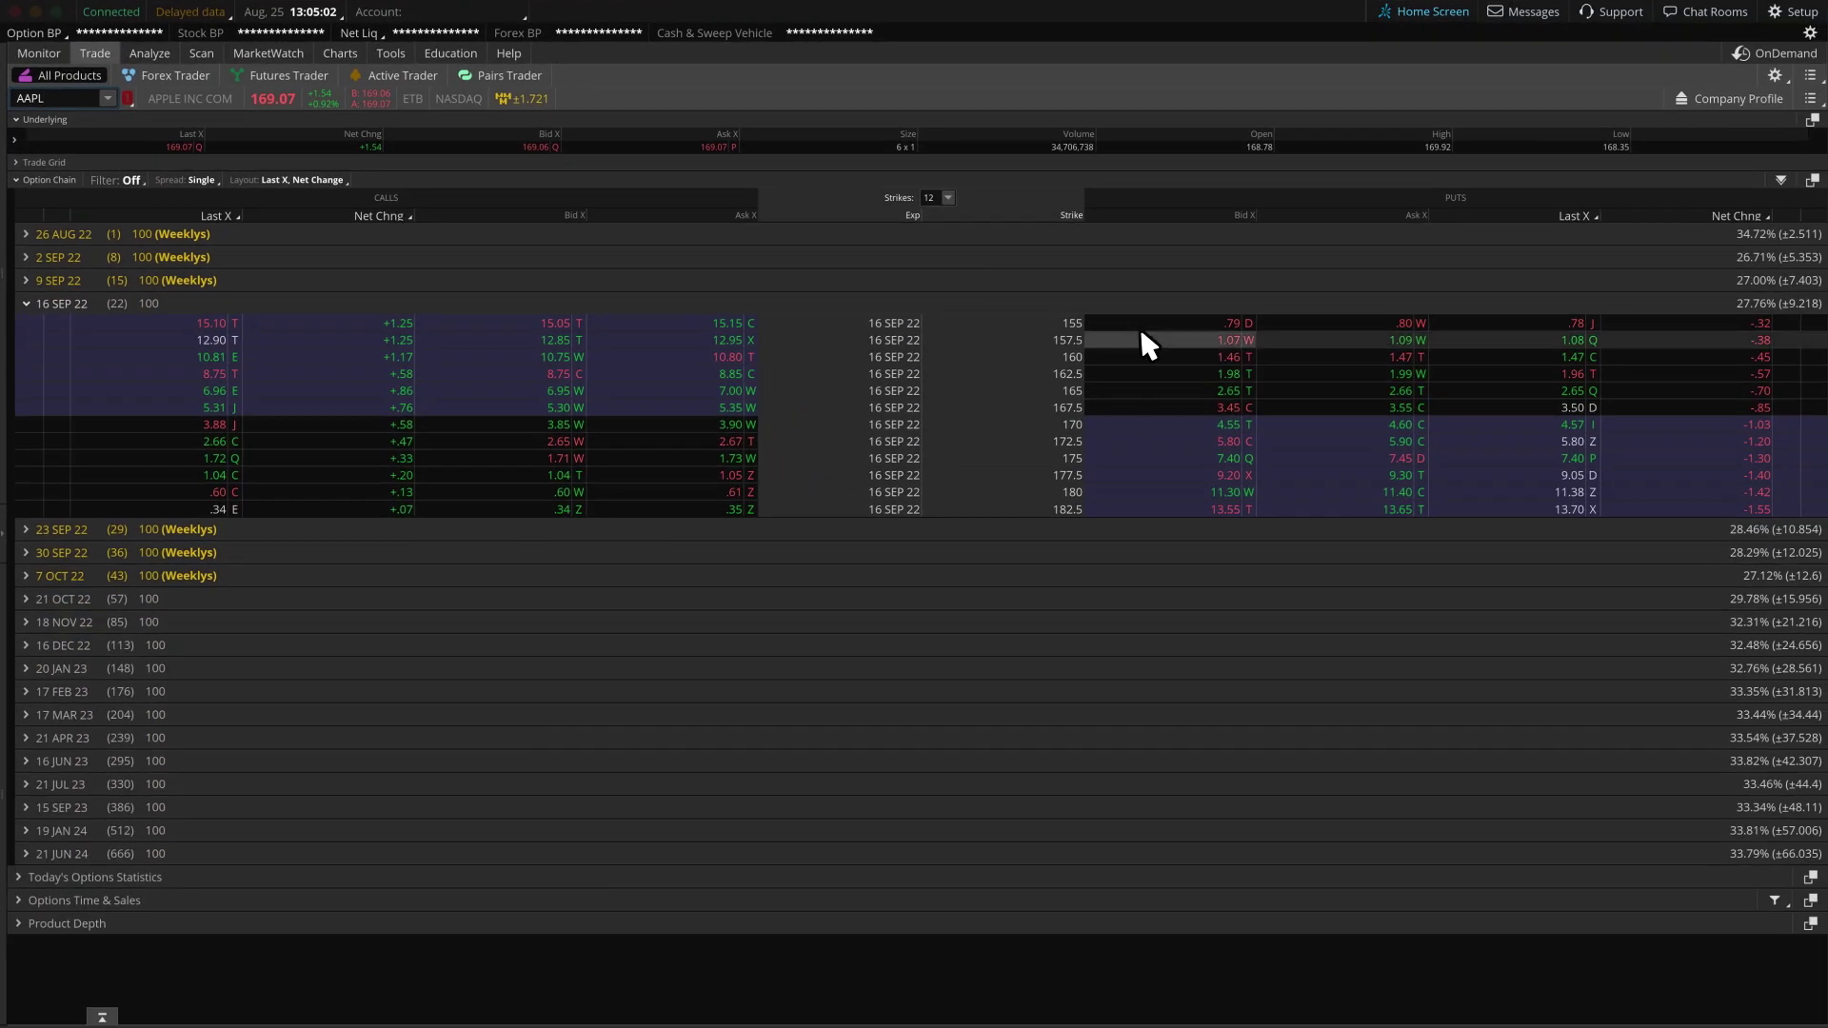
- Move to the Analyze page from the 16 SEP 22 160 put and show the option chain filters
{"action": "right_click", "coordinate": [1189, 354]}
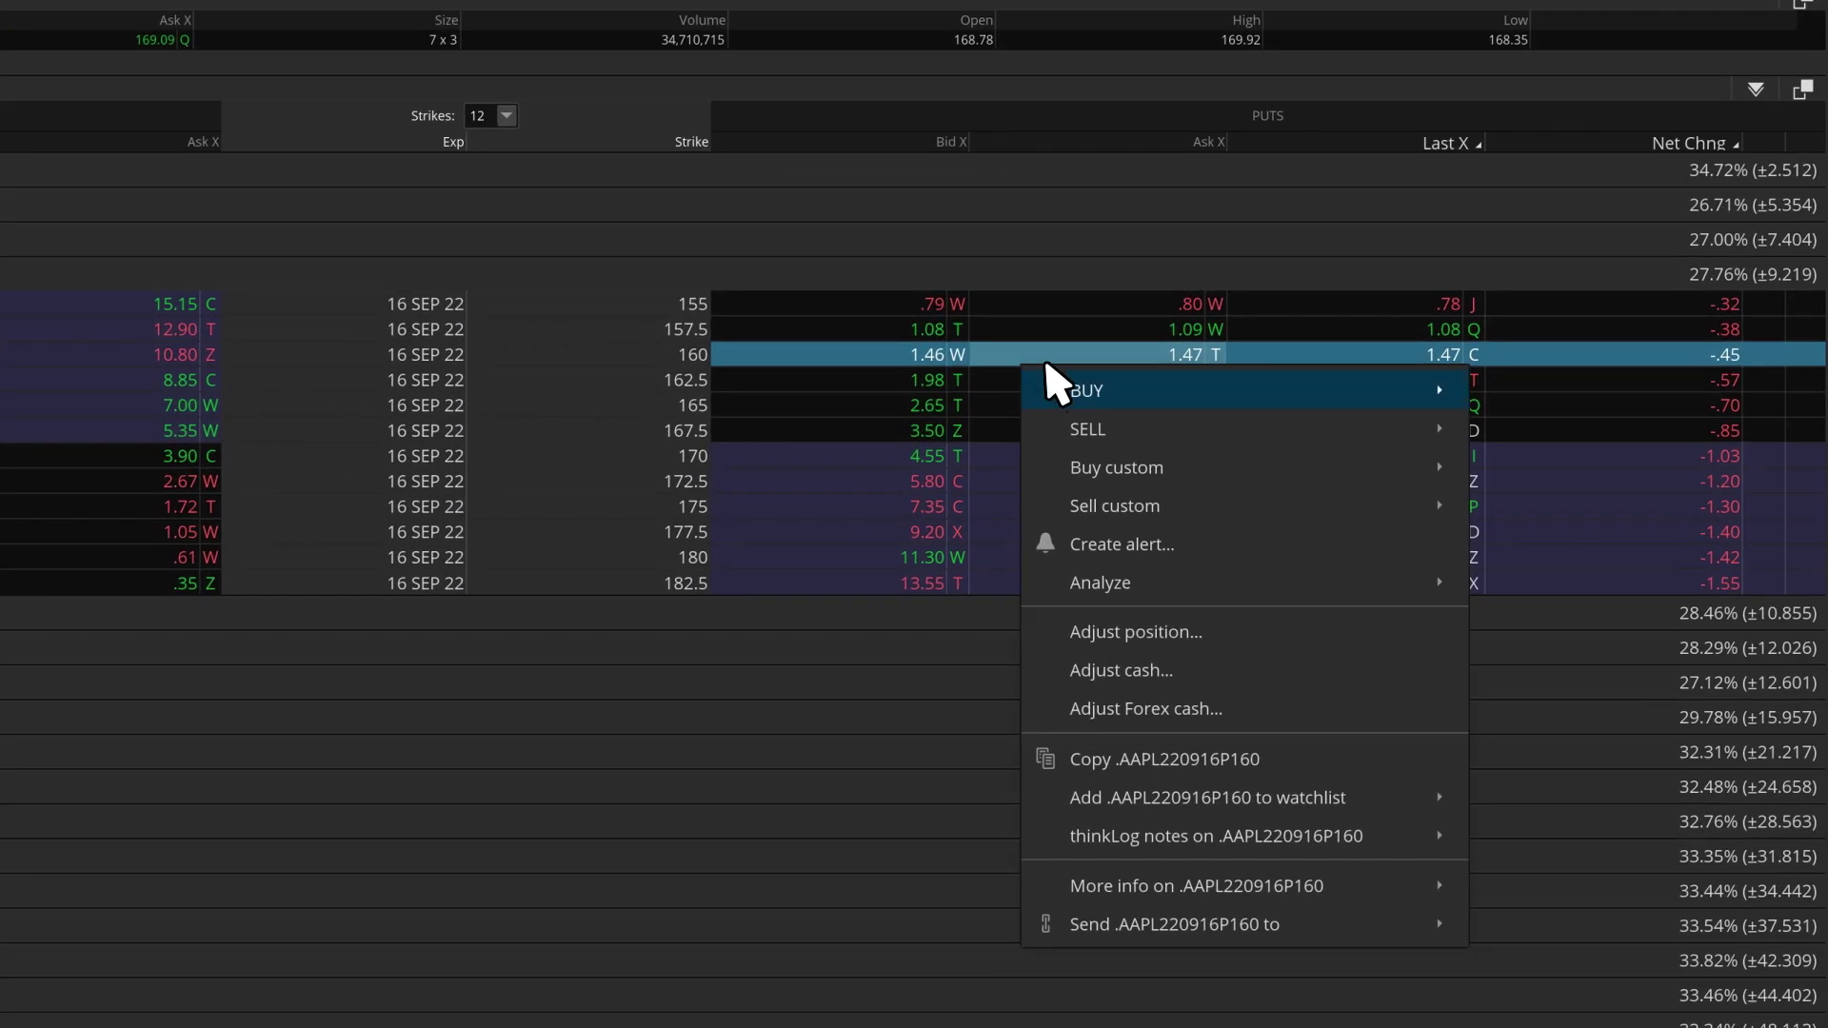
{"action": "mouse_move", "coordinate": [1155, 584]}
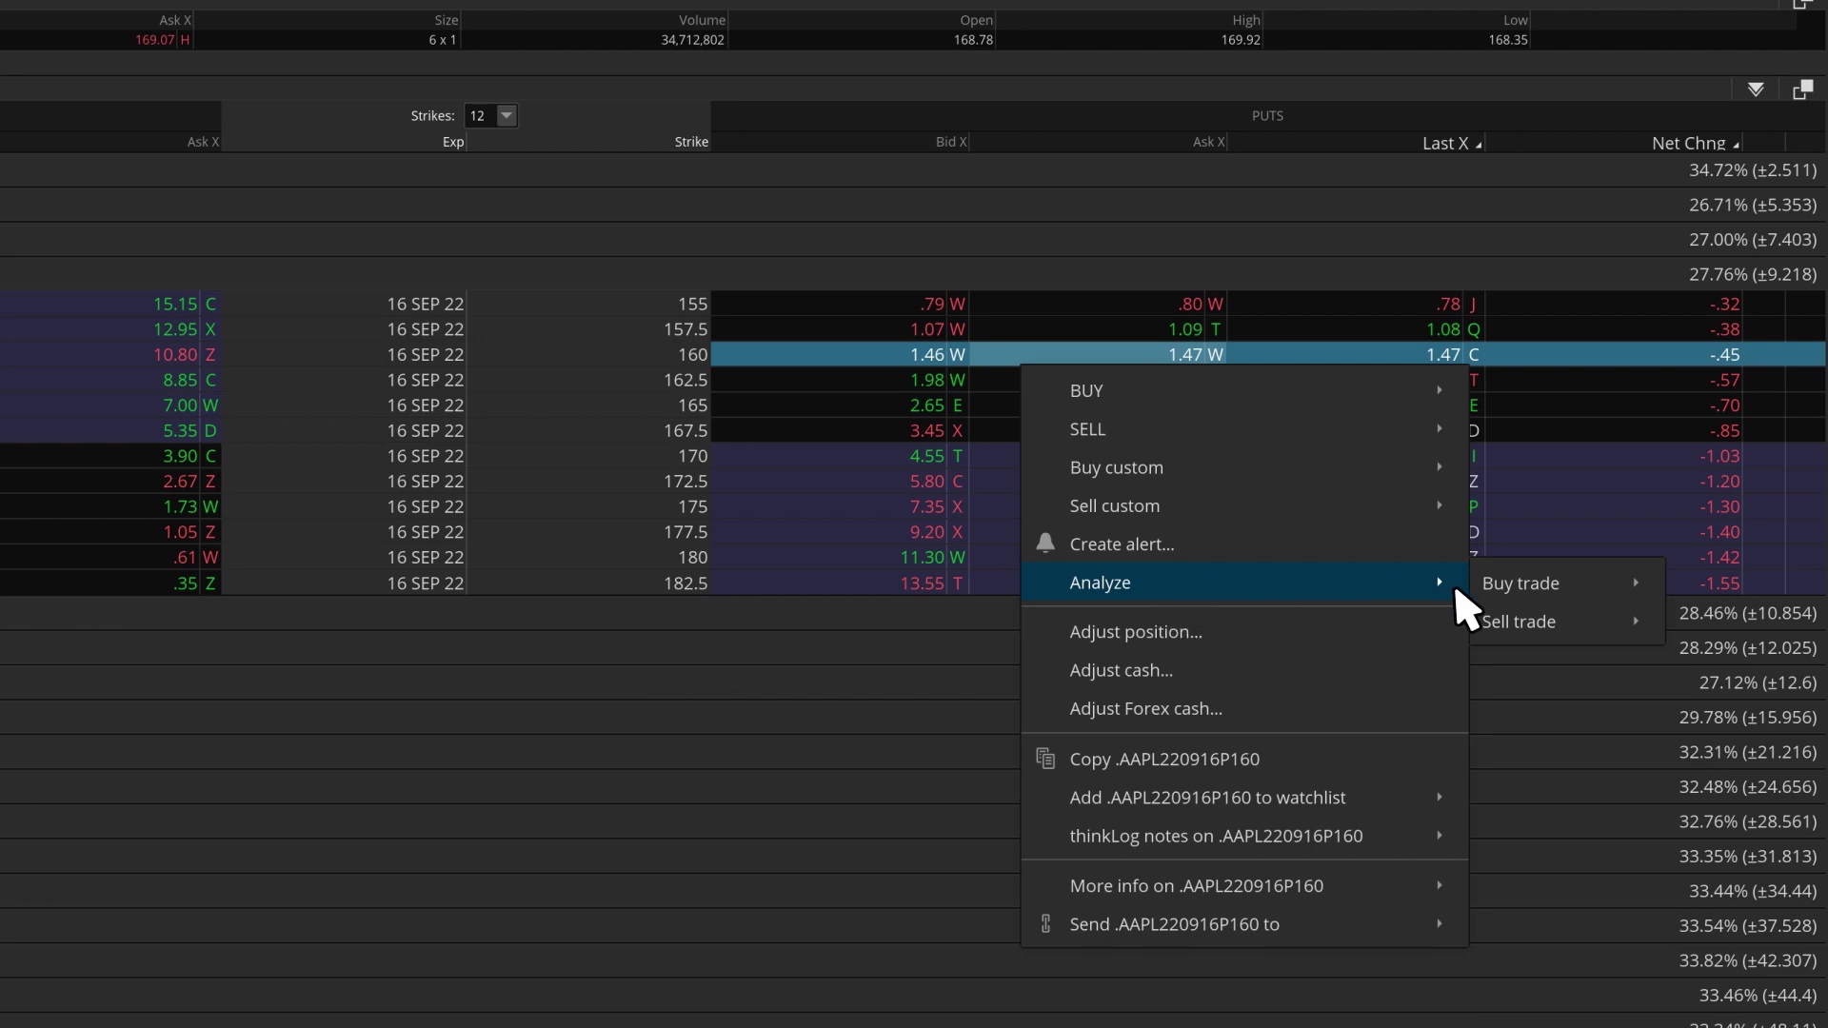
{"action": "mouse_move", "coordinate": [1510, 591]}
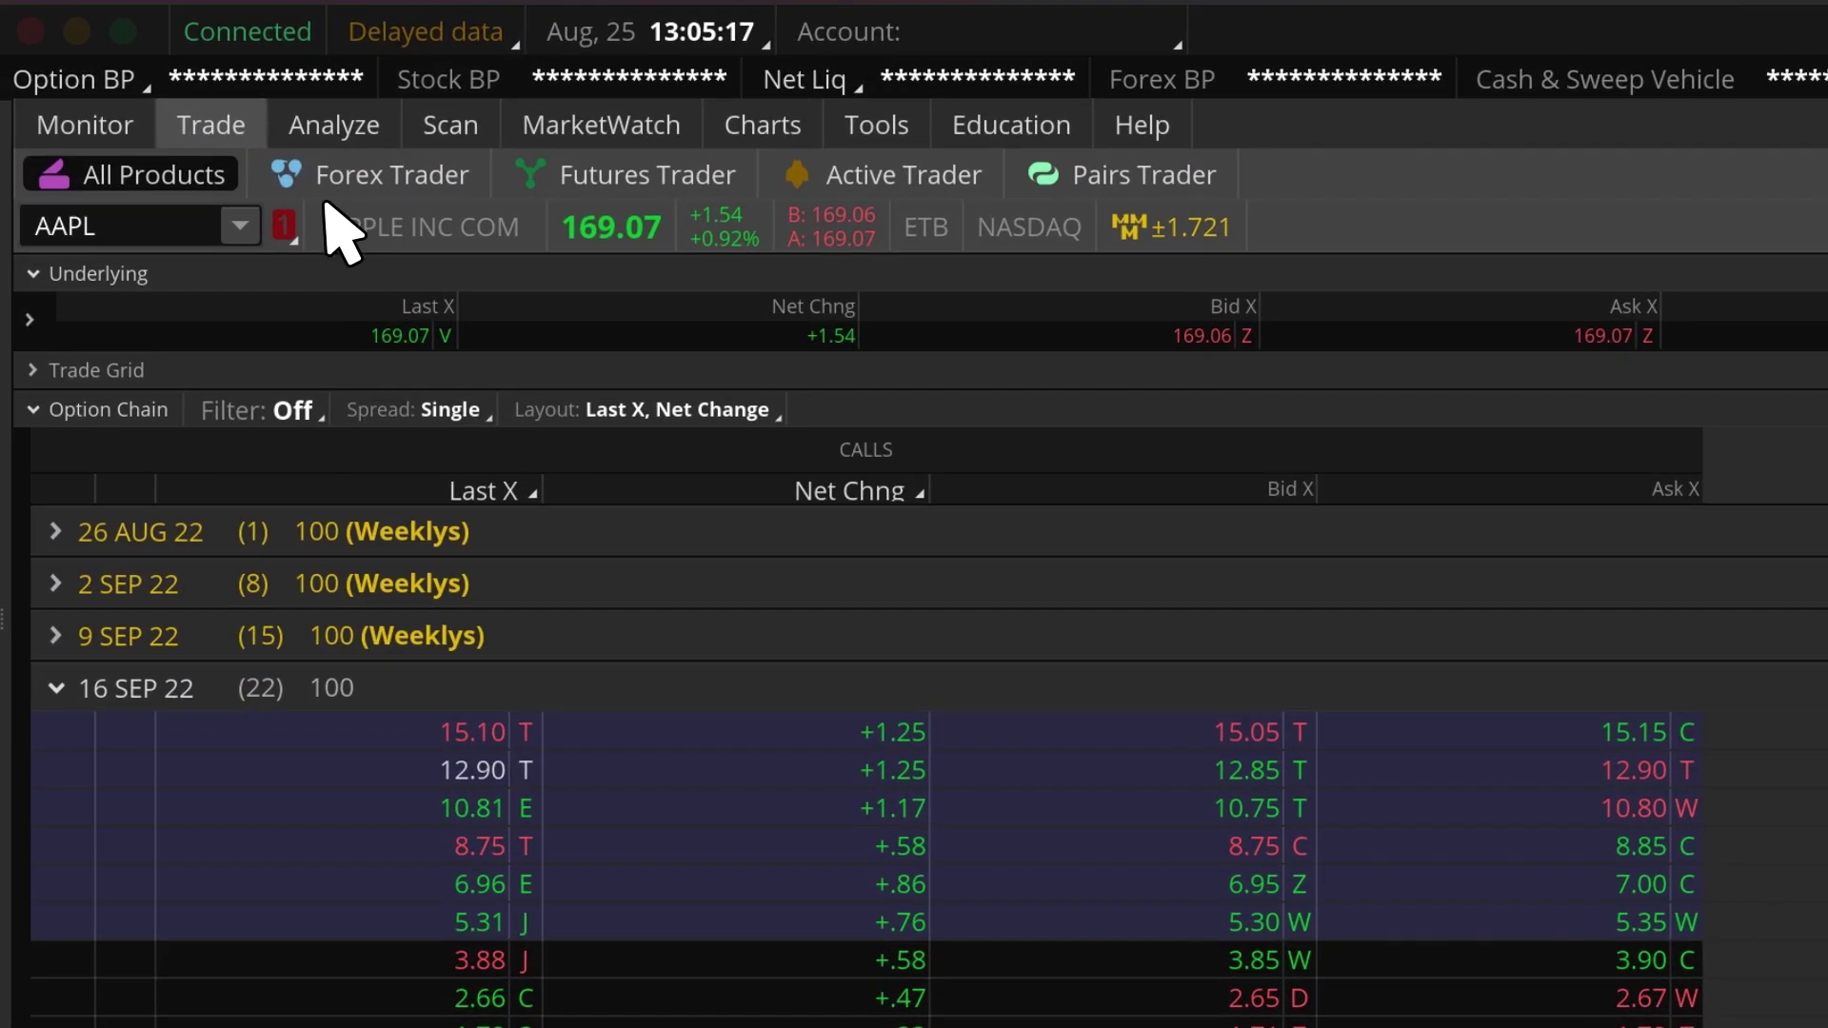
{"action": "left_click", "coordinate": [246, 91]}
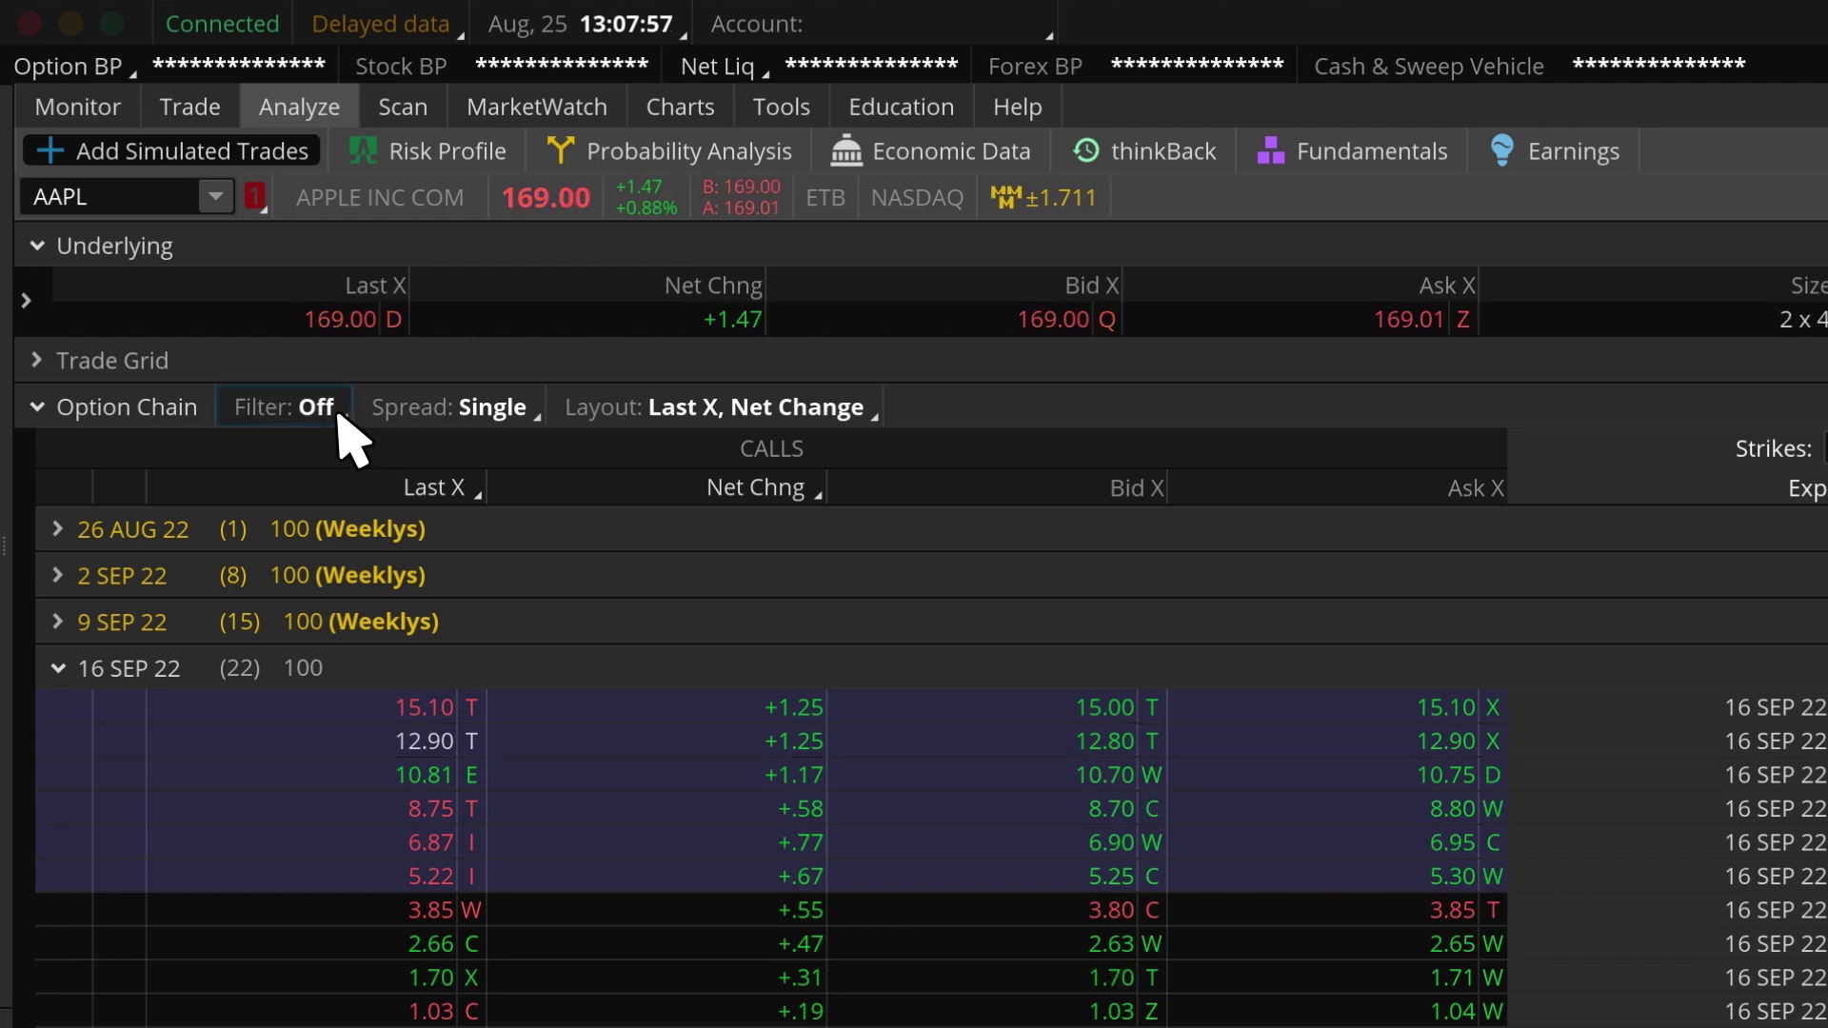
{"action": "left_click", "coordinate": [334, 404]}
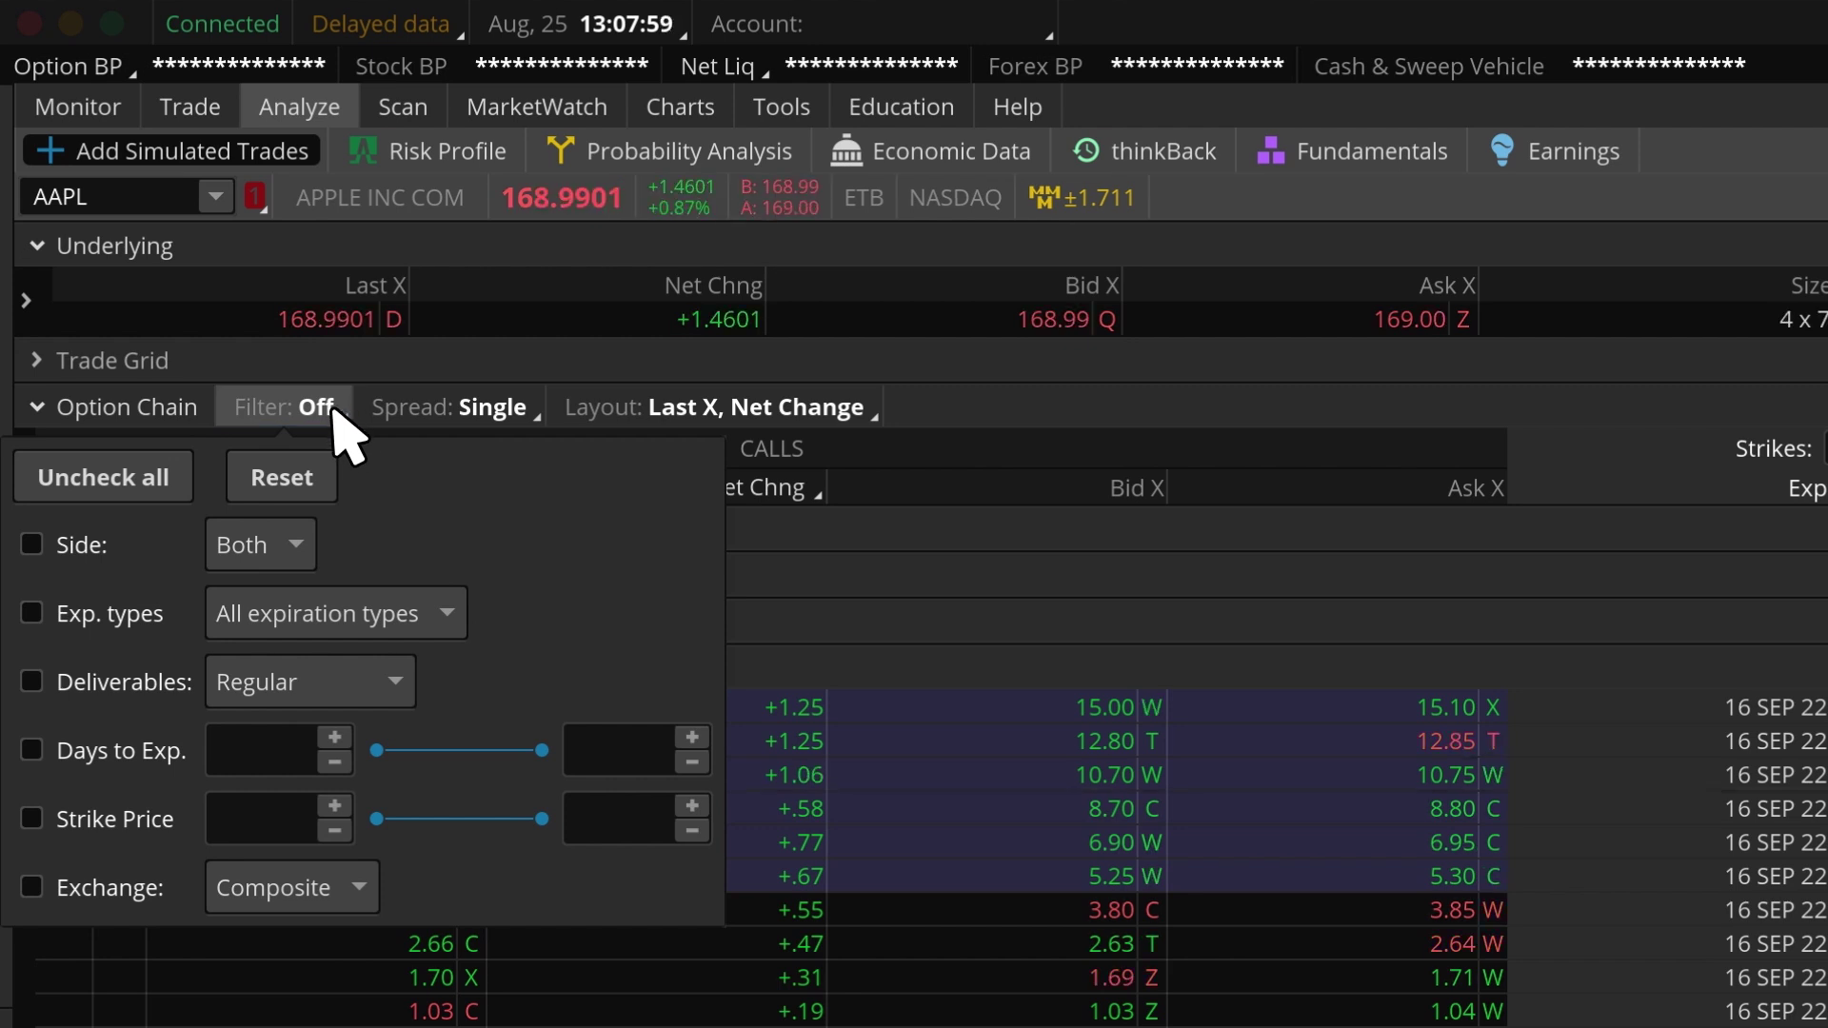
{"action": "left_click", "coordinate": [290, 549]}
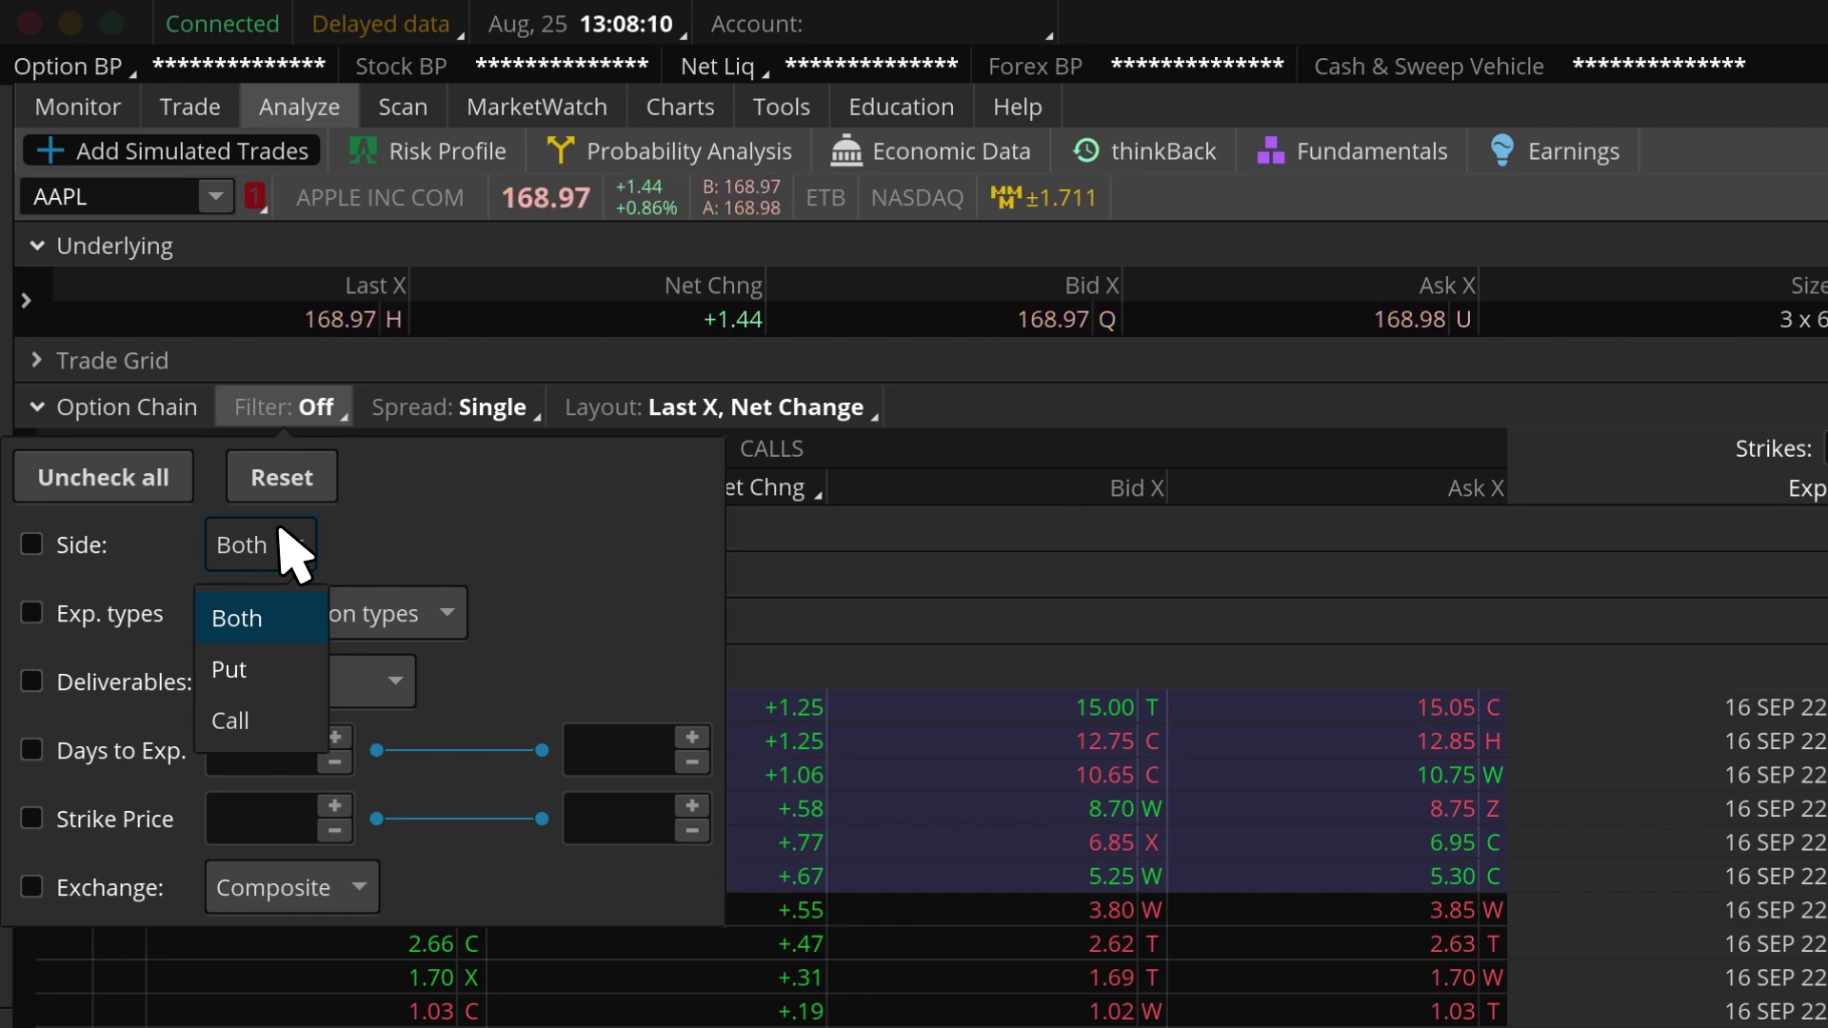
{"action": "left_click", "coordinate": [288, 547]}
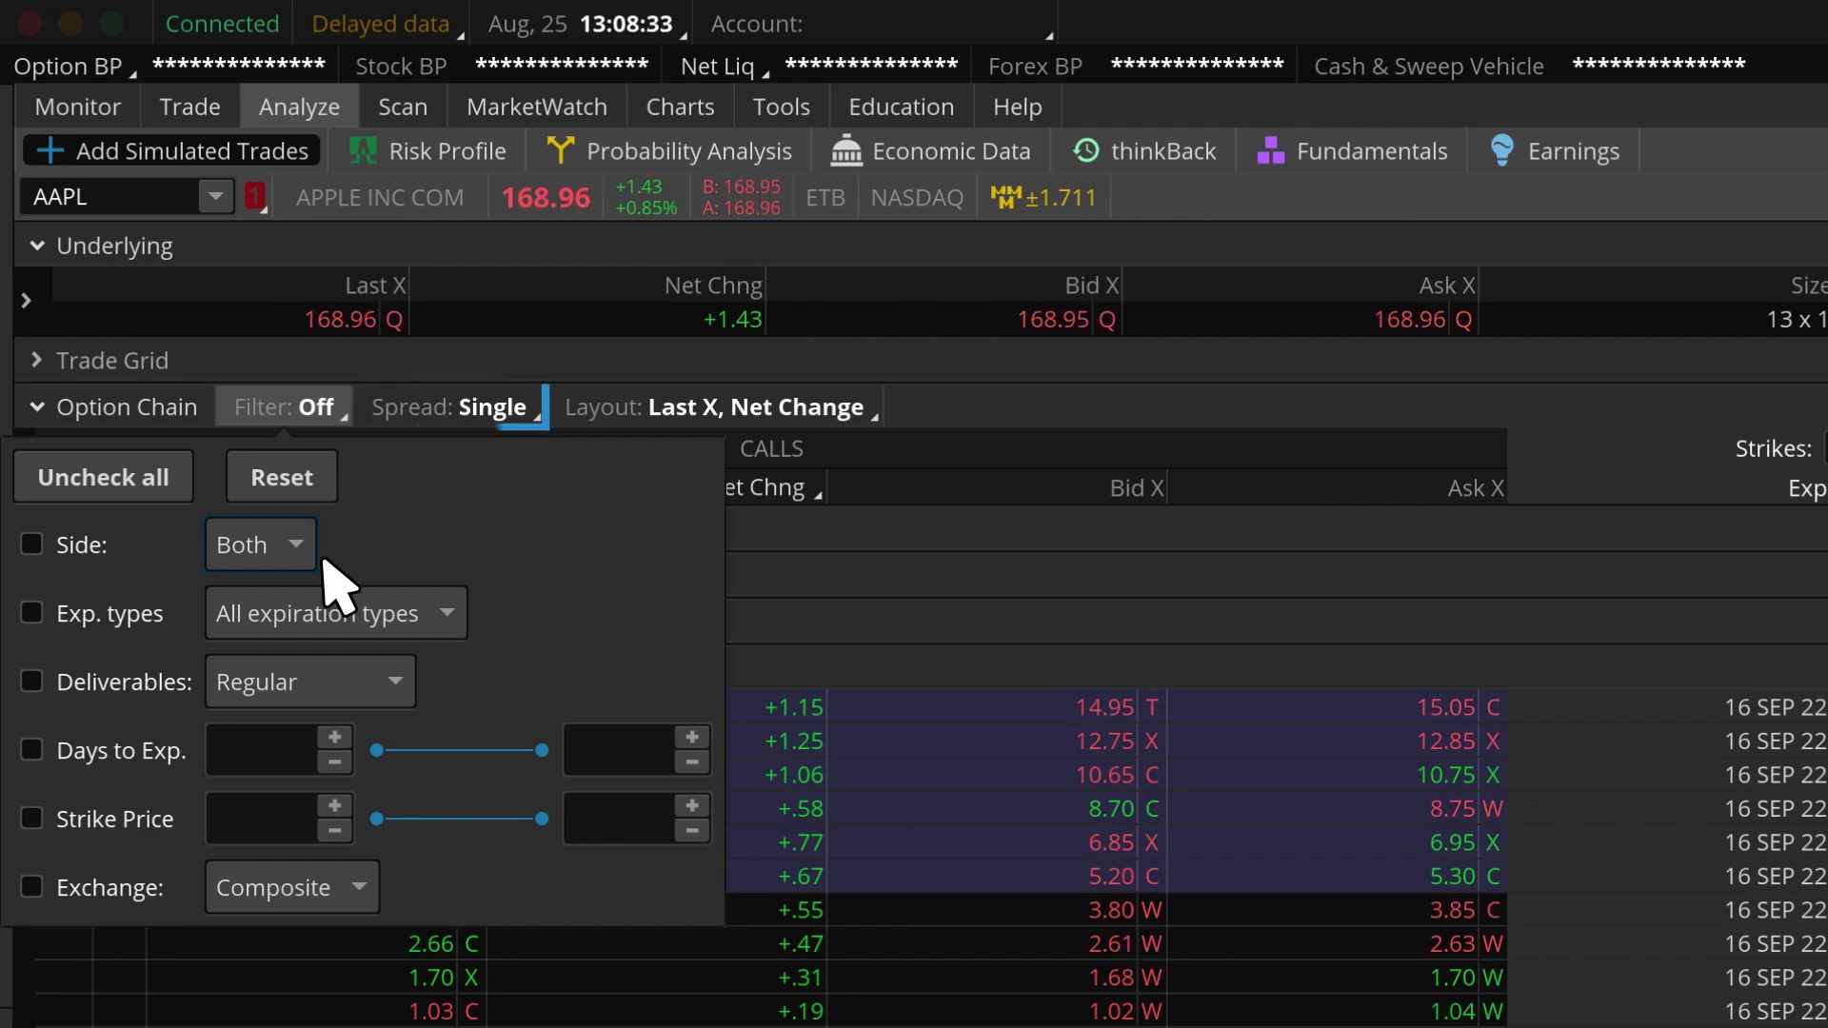
{"action": "left_click", "coordinate": [486, 409]}
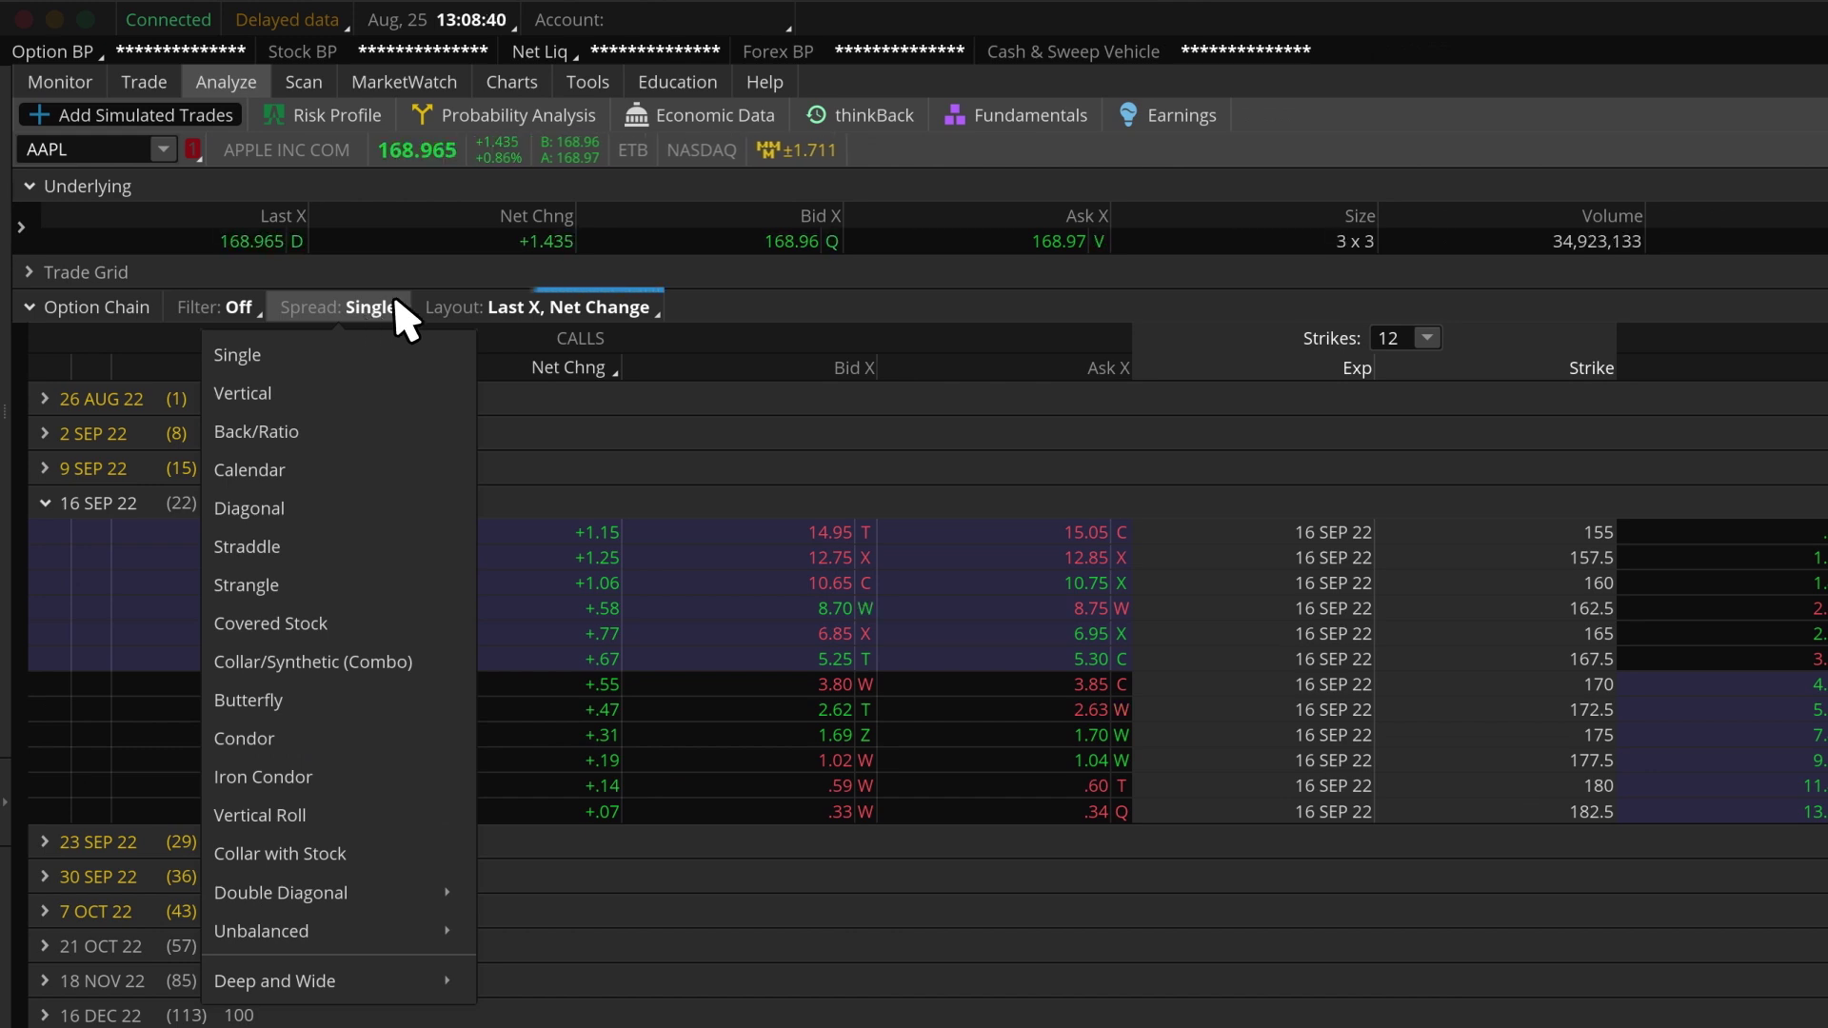
{"action": "left_click", "coordinate": [628, 315]}
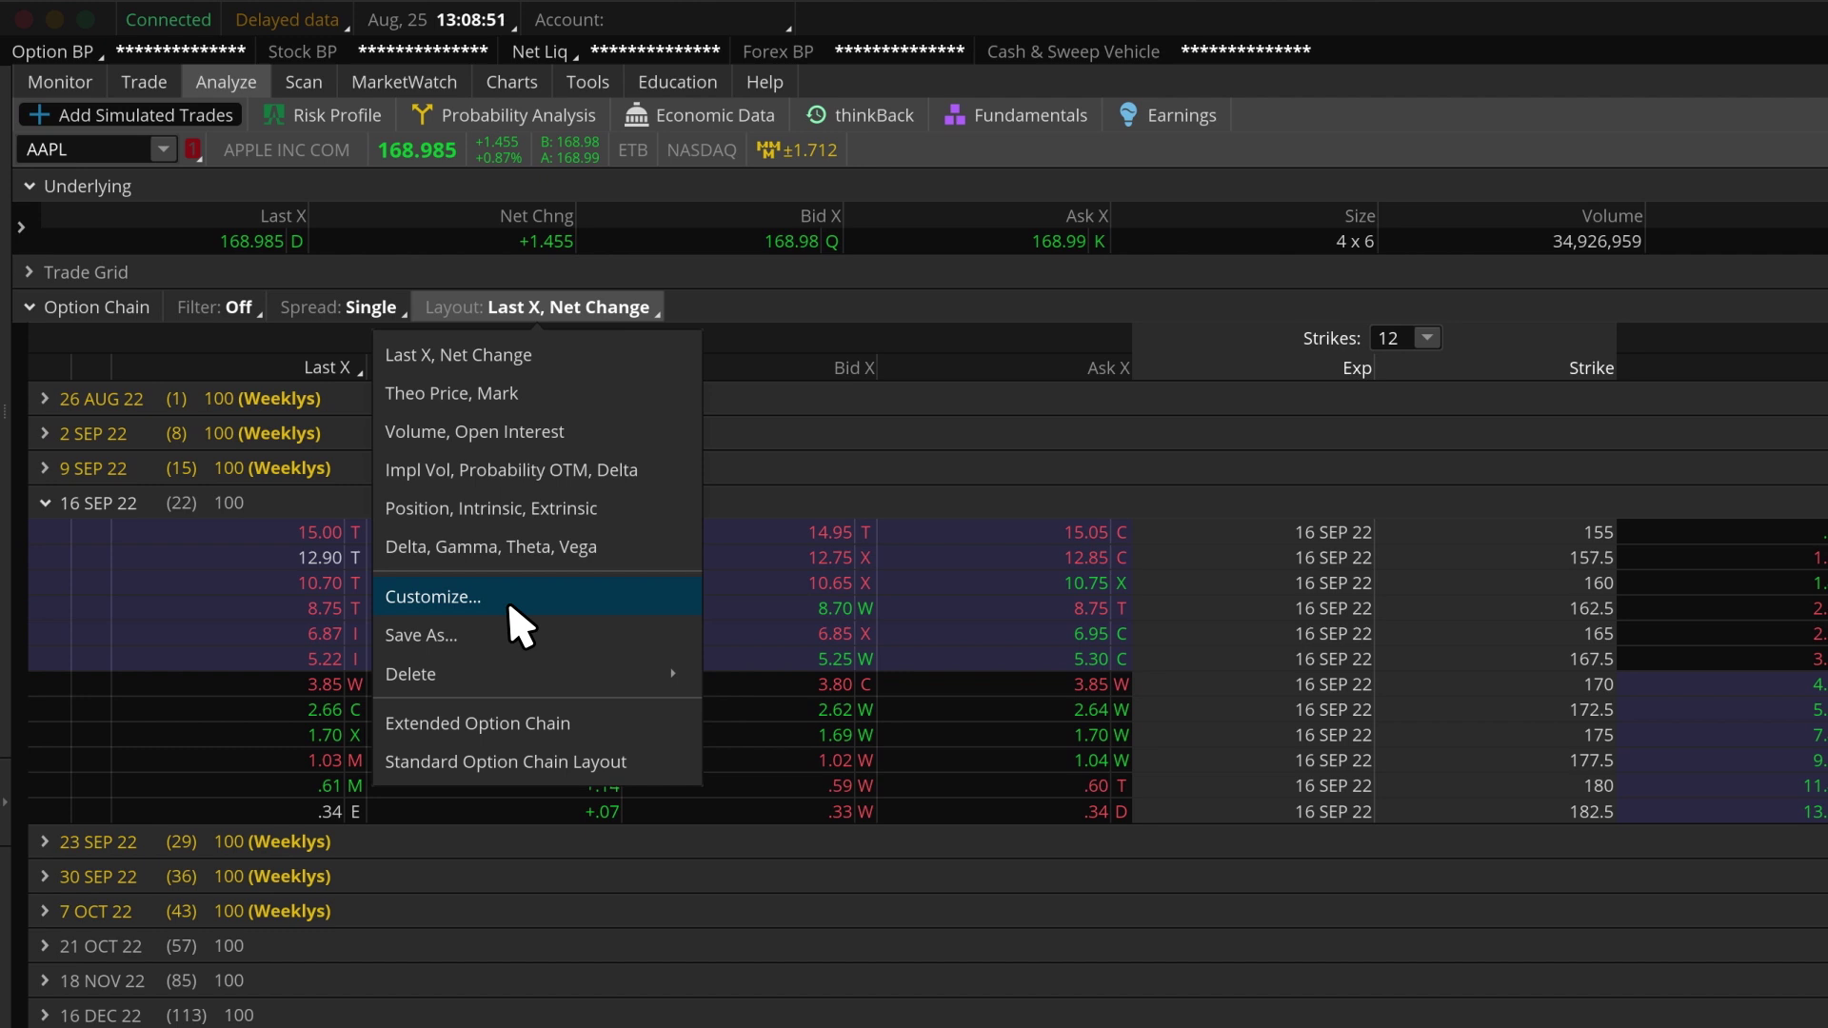
{"action": "left_click", "coordinate": [598, 310]}
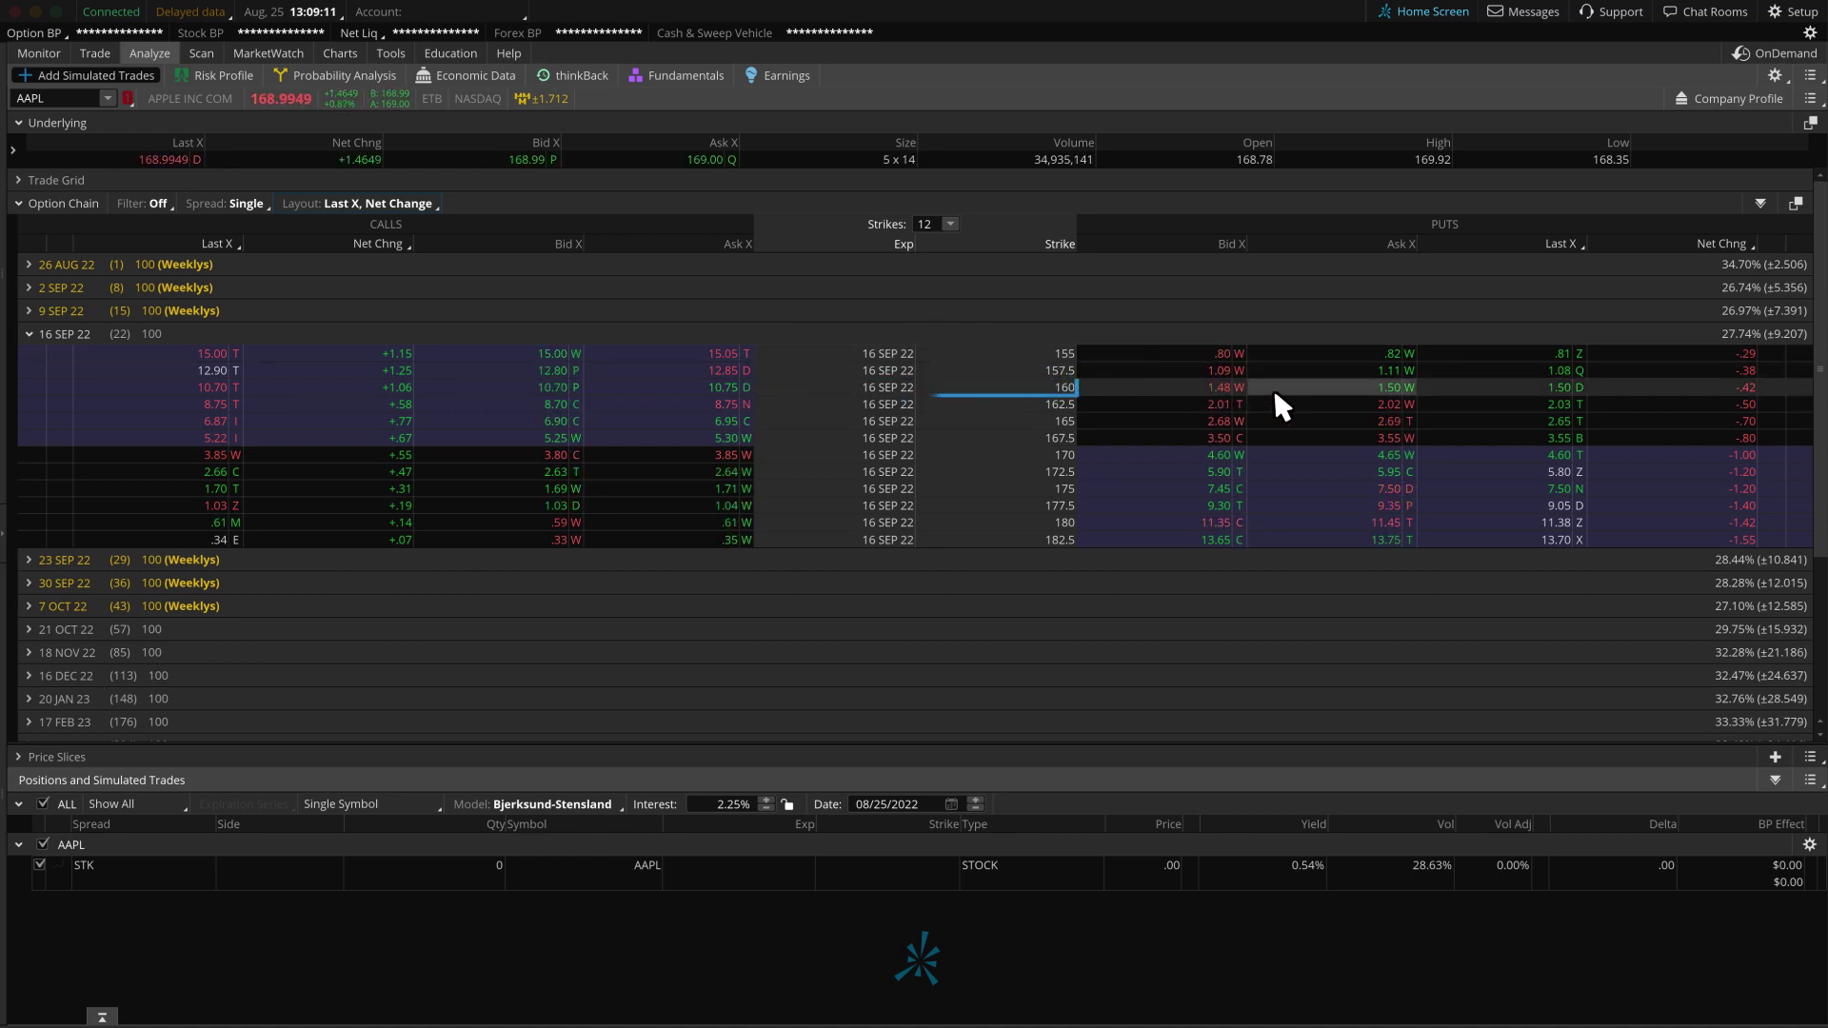
{"action": "left_click", "coordinate": [1319, 388]}
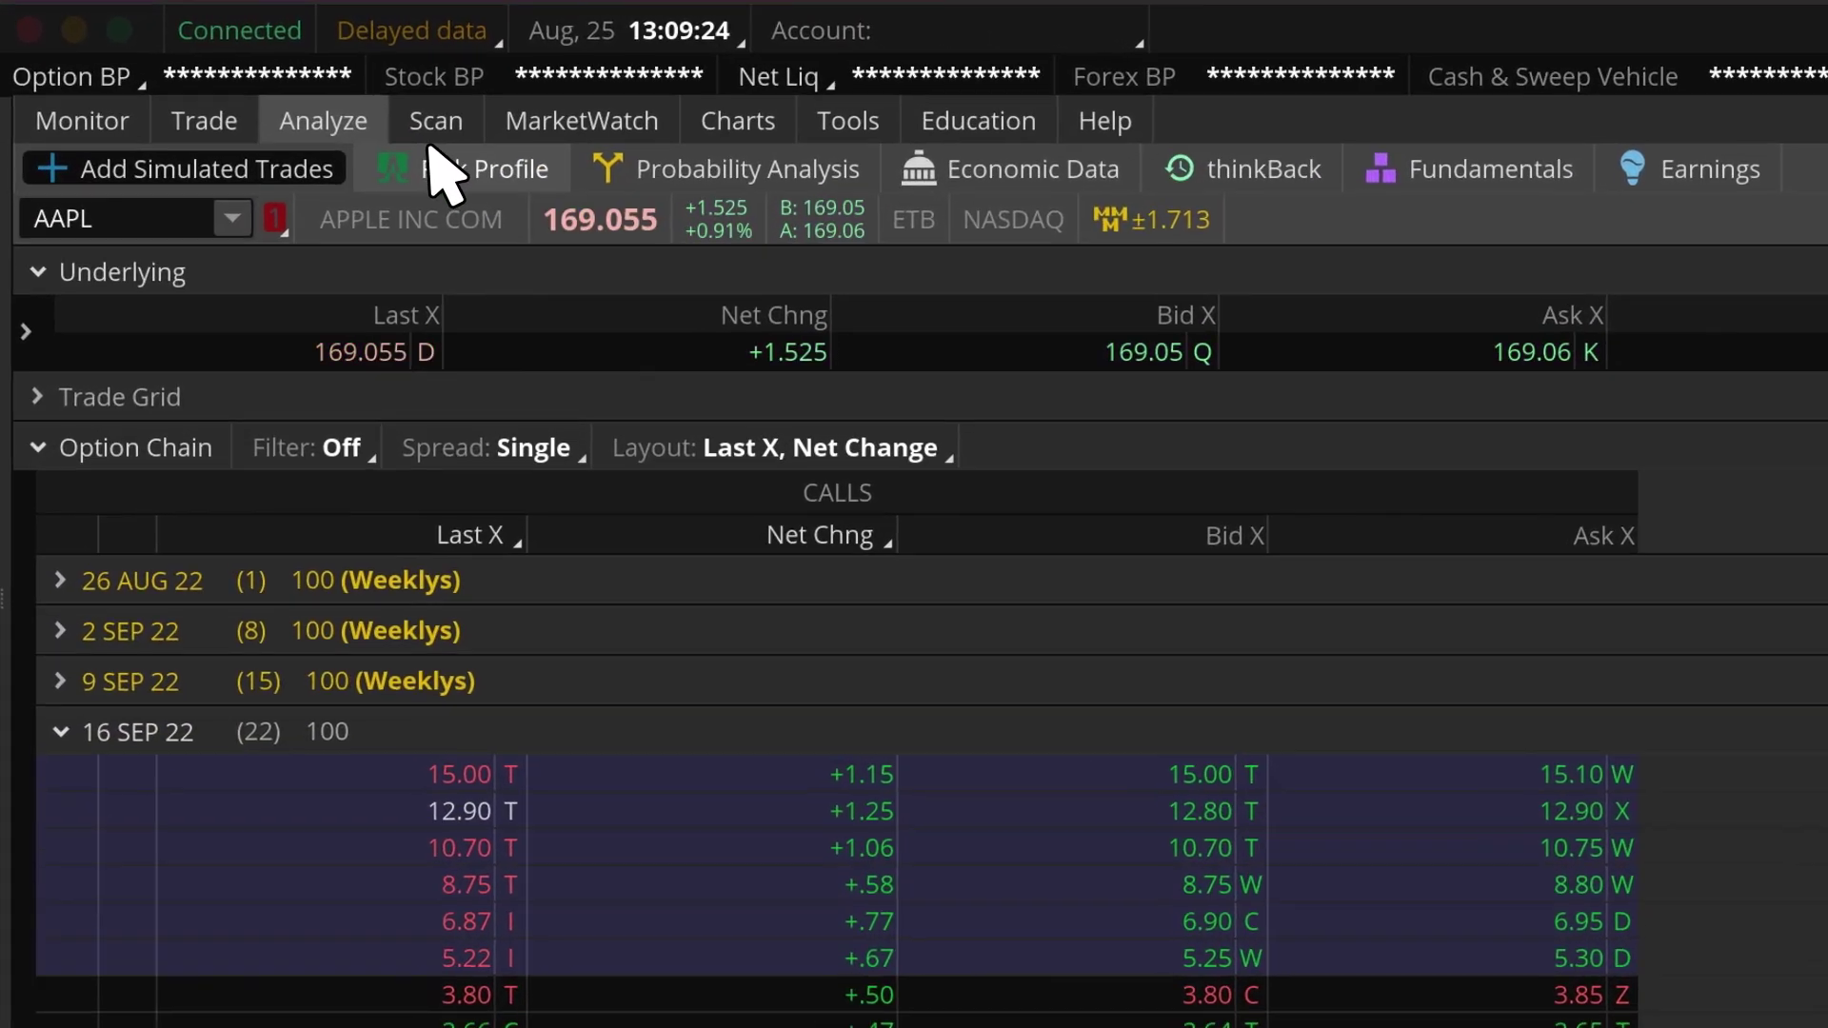
- Show the AAPL put's risk profile with seven price slices at 5% steps
{"action": "left_click", "coordinate": [369, 126]}
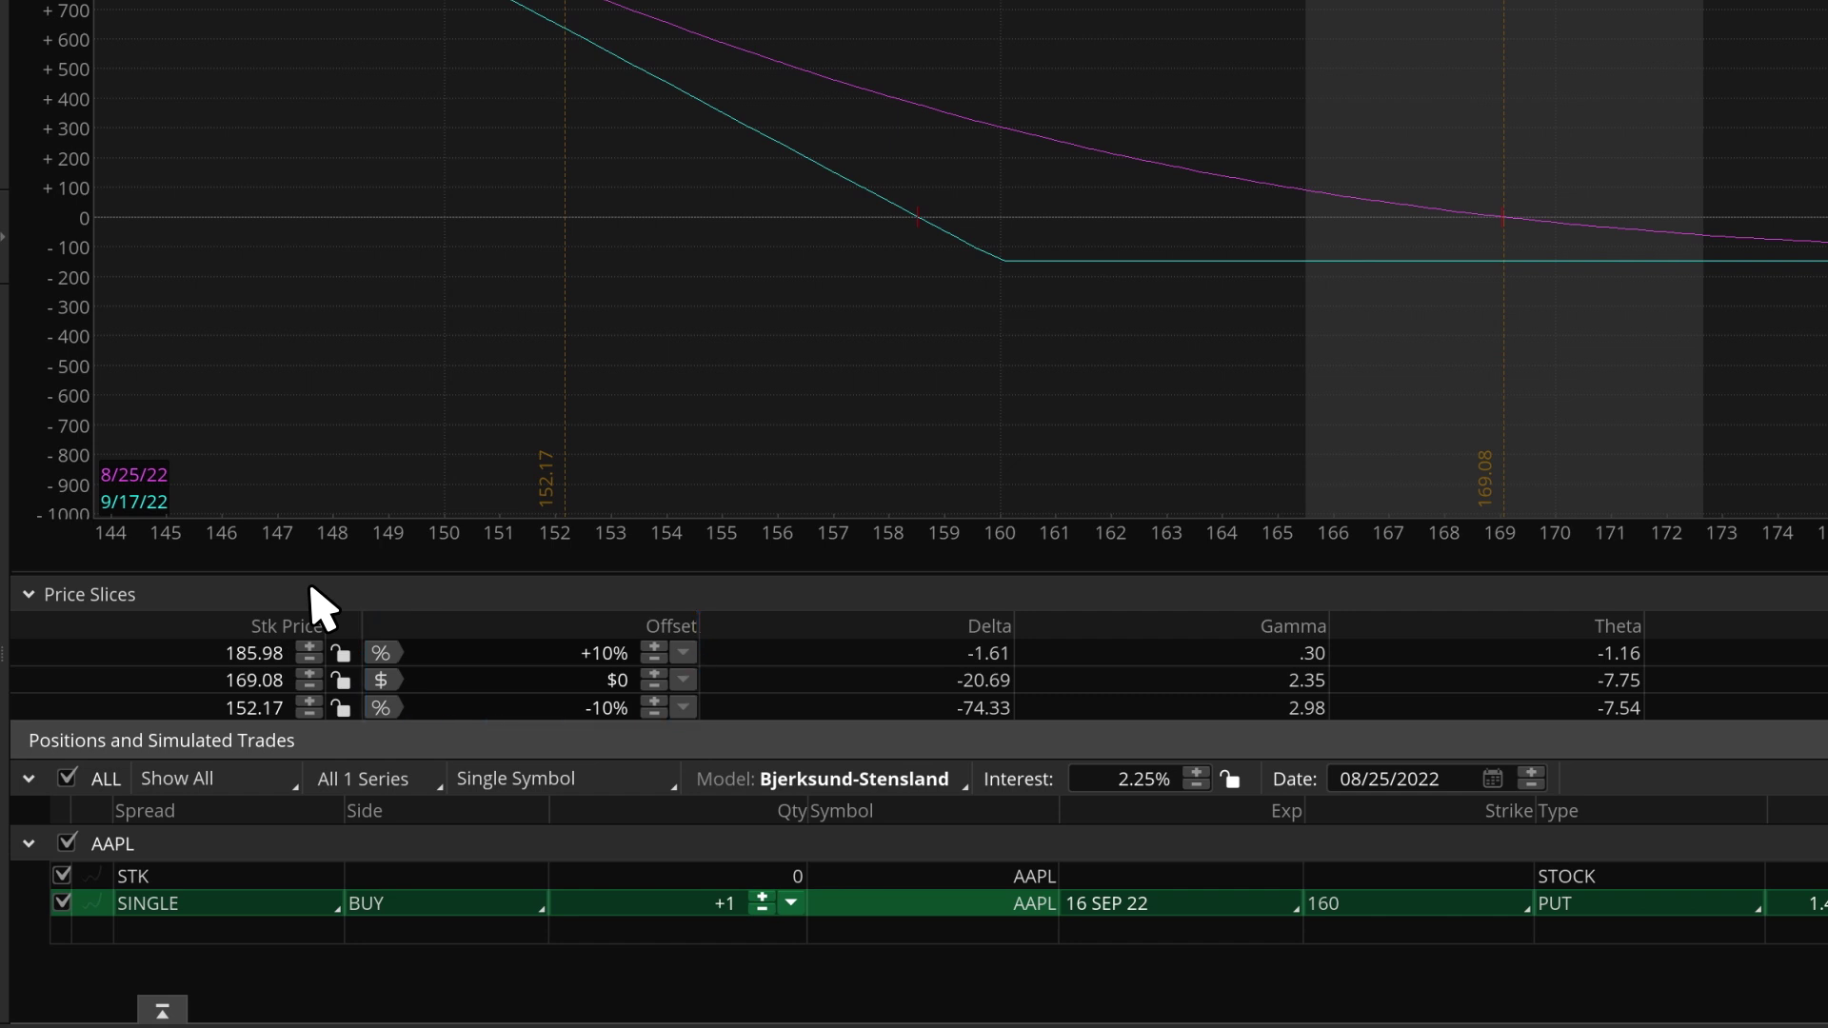
{"action": "right_click", "coordinate": [483, 650]}
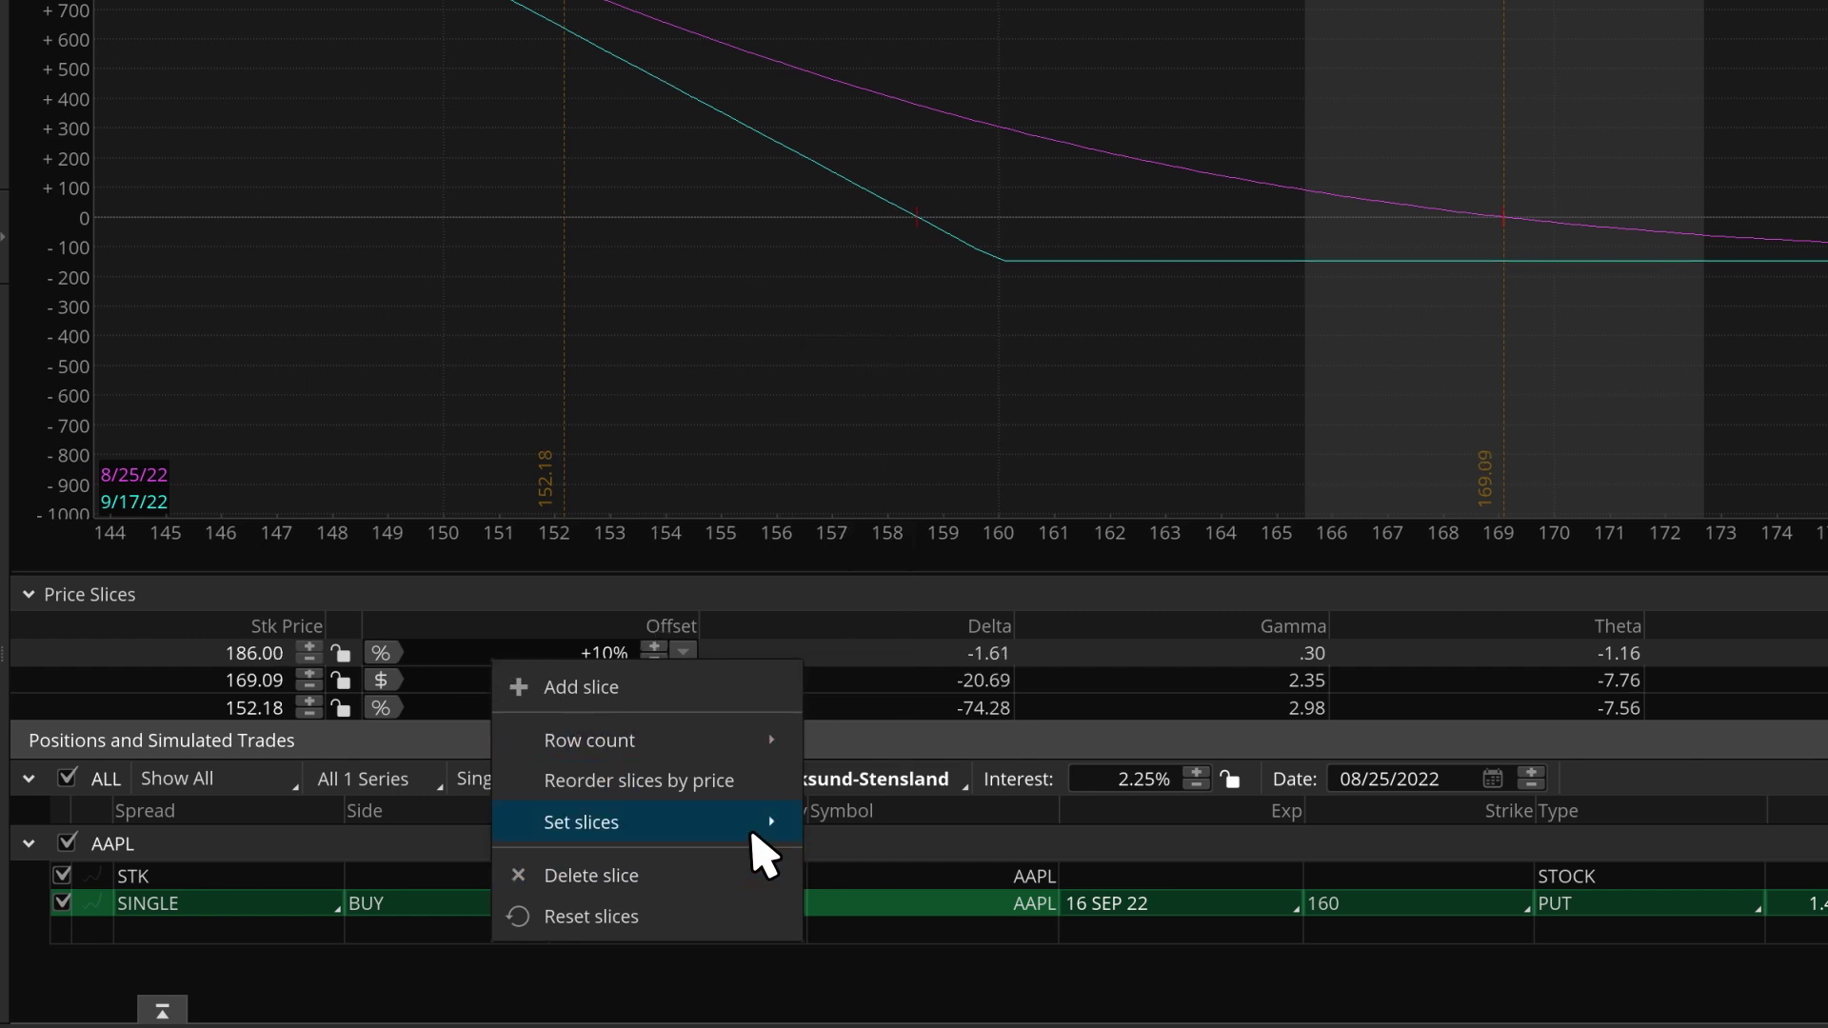
{"action": "mouse_move", "coordinate": [759, 832]}
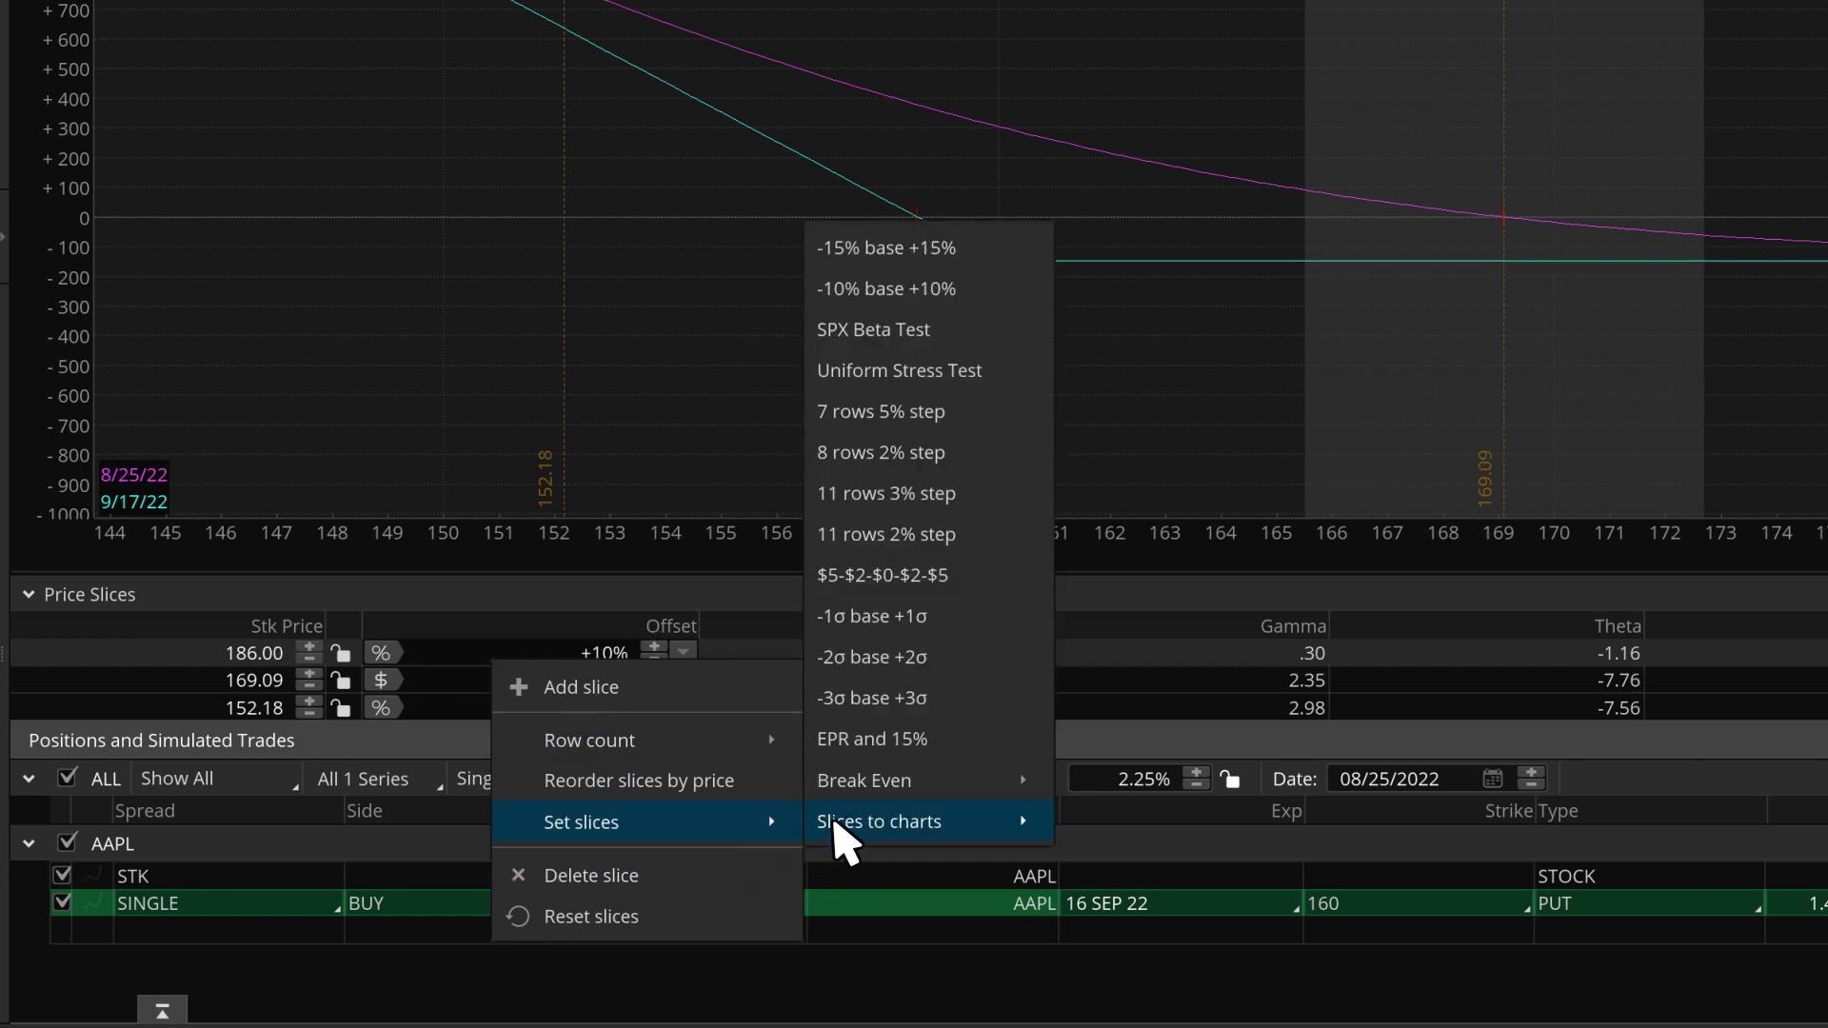
{"action": "left_click", "coordinate": [885, 412]}
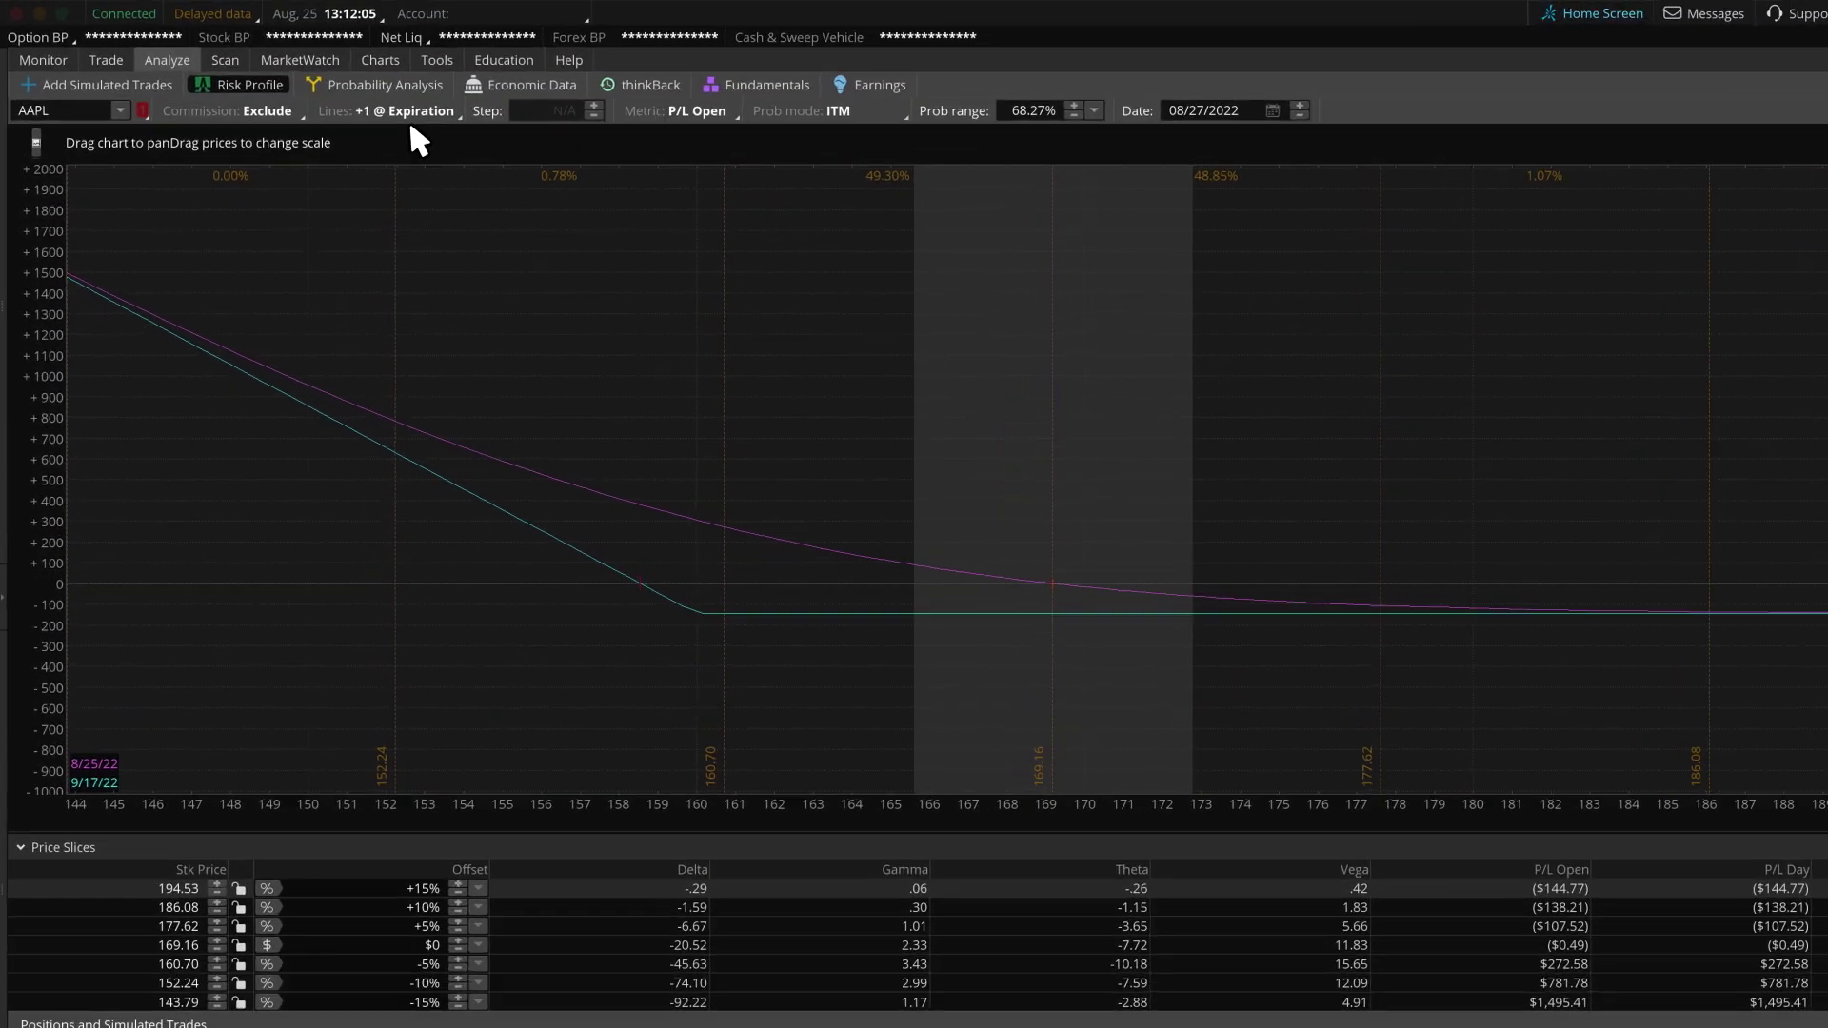
- View AAPL's probability analysis chart, then bring up the Fundamentals sector index
{"action": "left_click", "coordinate": [404, 87]}
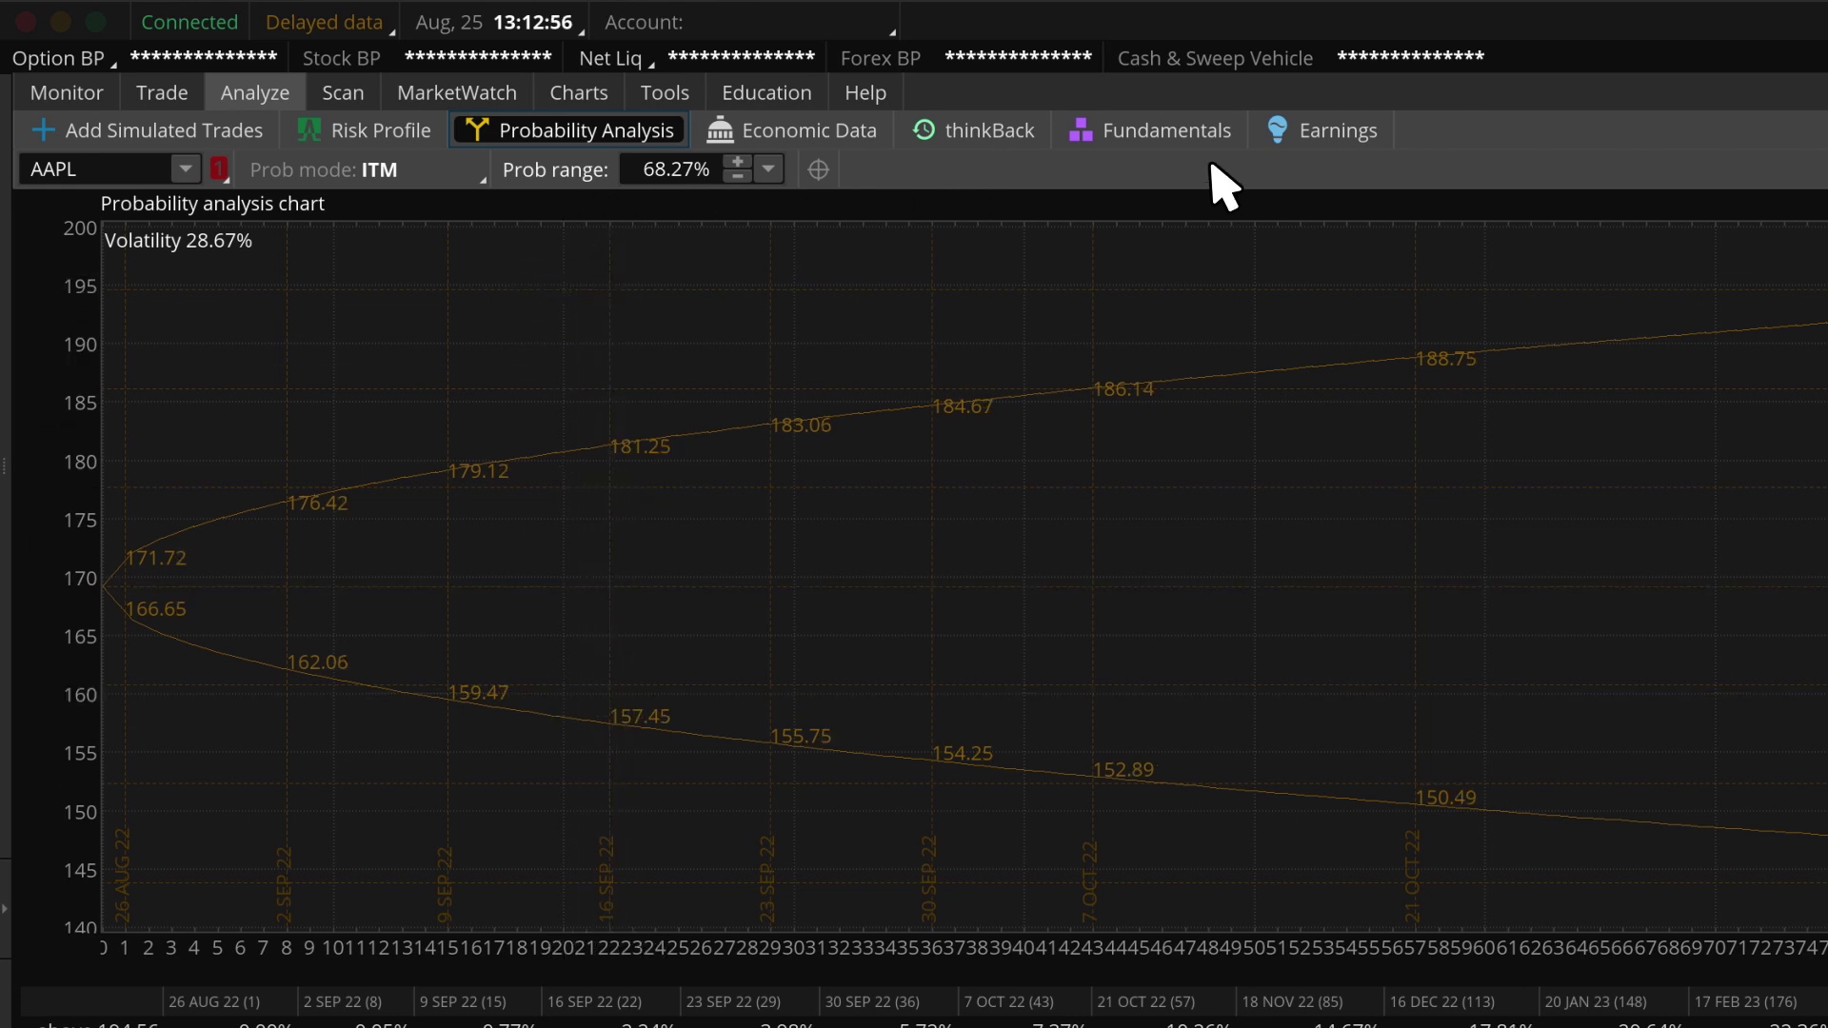
{"action": "left_click", "coordinate": [1198, 133]}
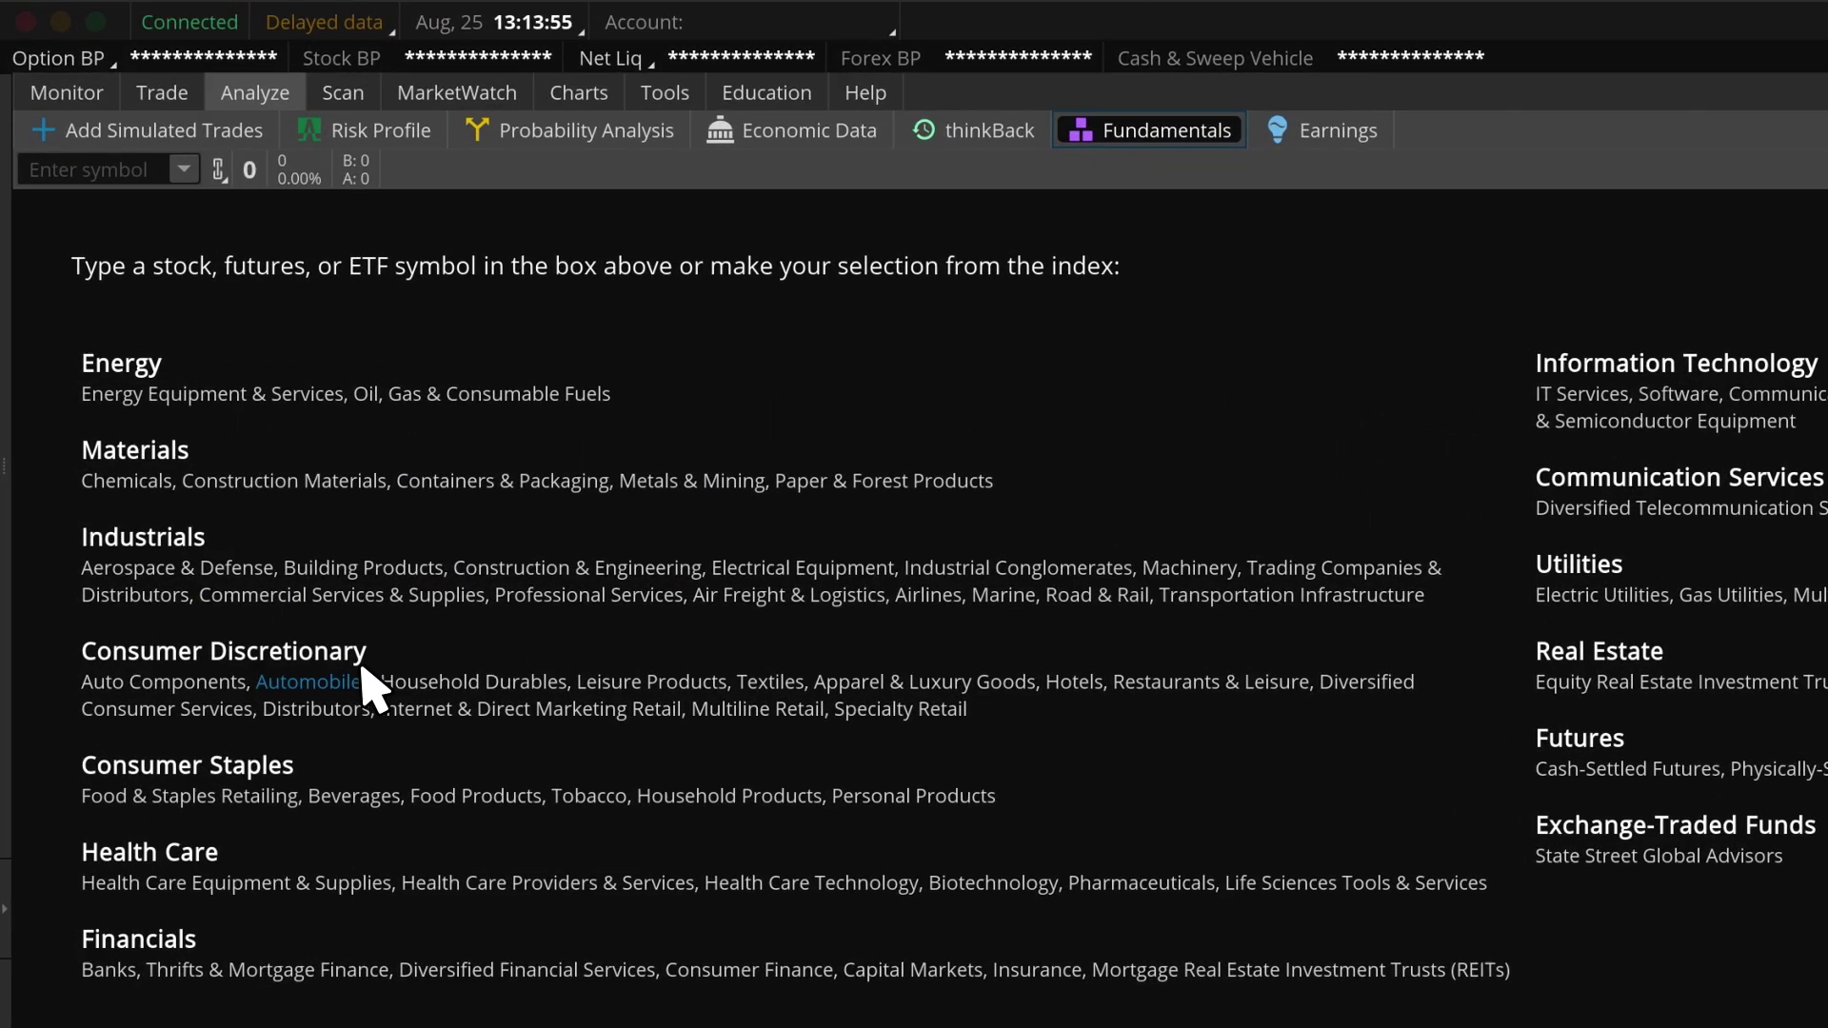
- View Ford Motor Co's fundamentals via the Automobiles list, then go to Stock Hacker
{"action": "left_click", "coordinate": [351, 680]}
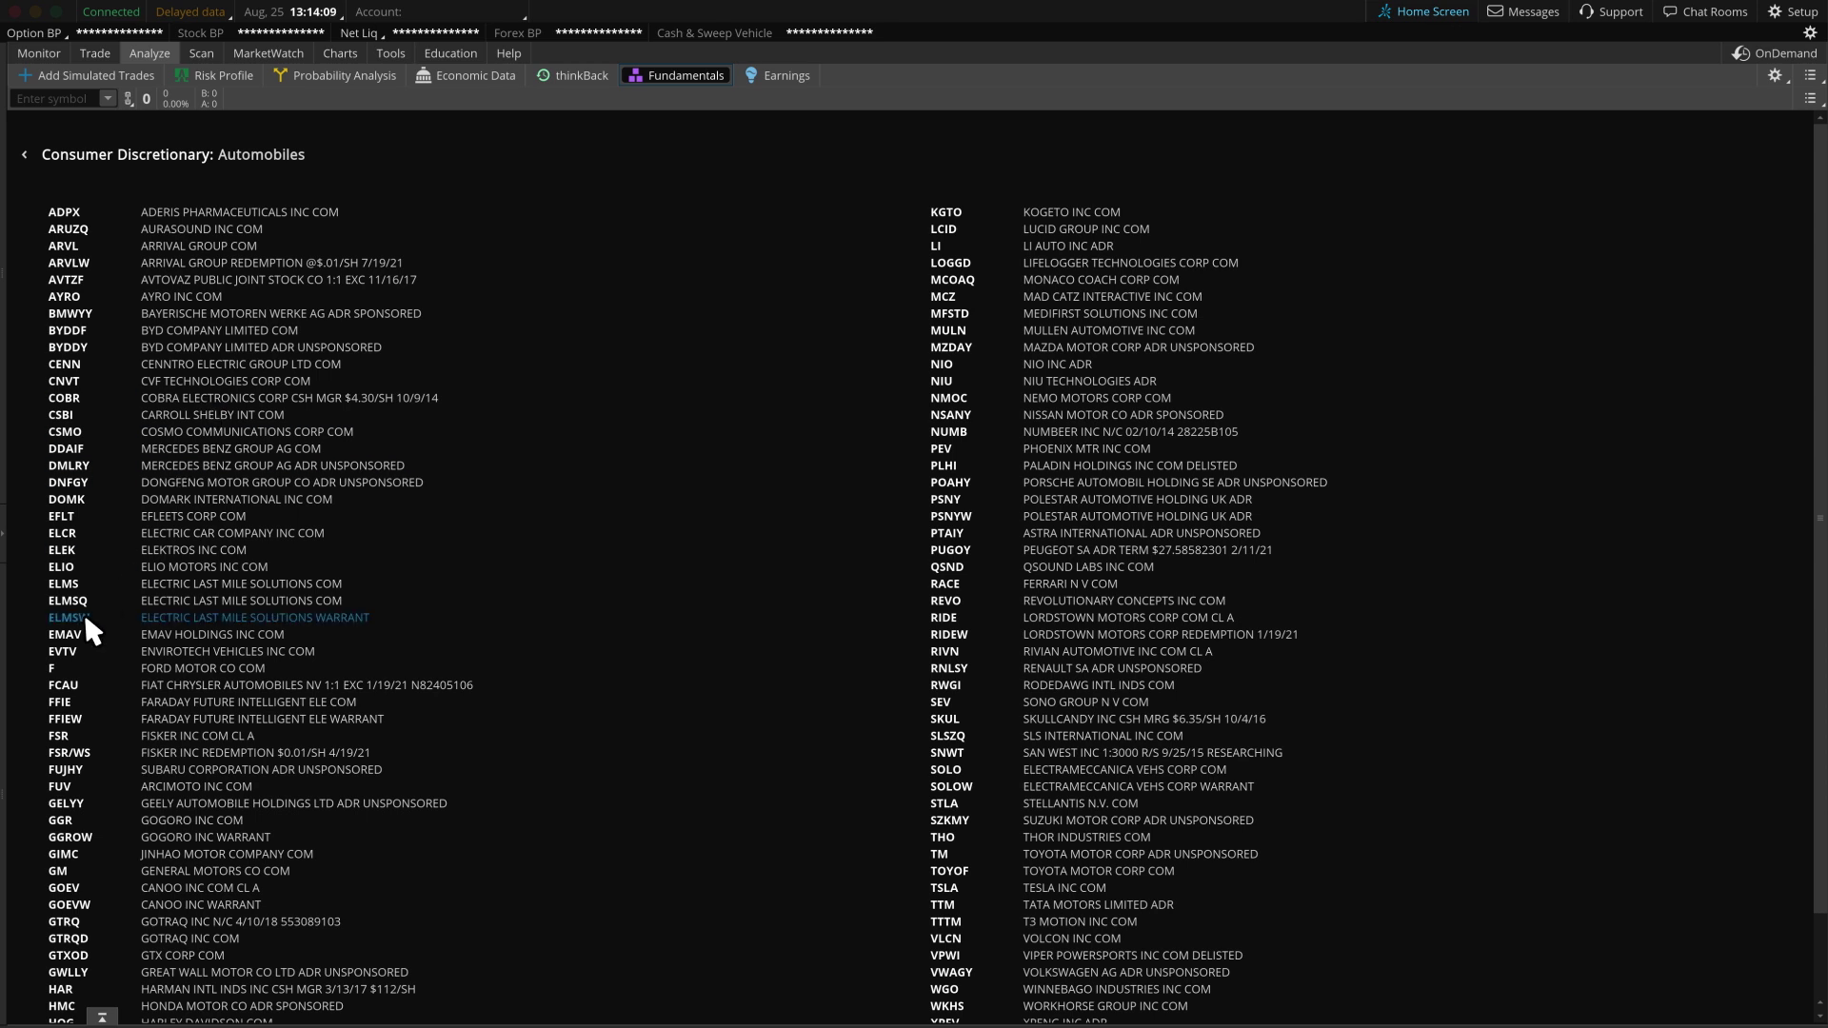
{"action": "left_click", "coordinate": [52, 667]}
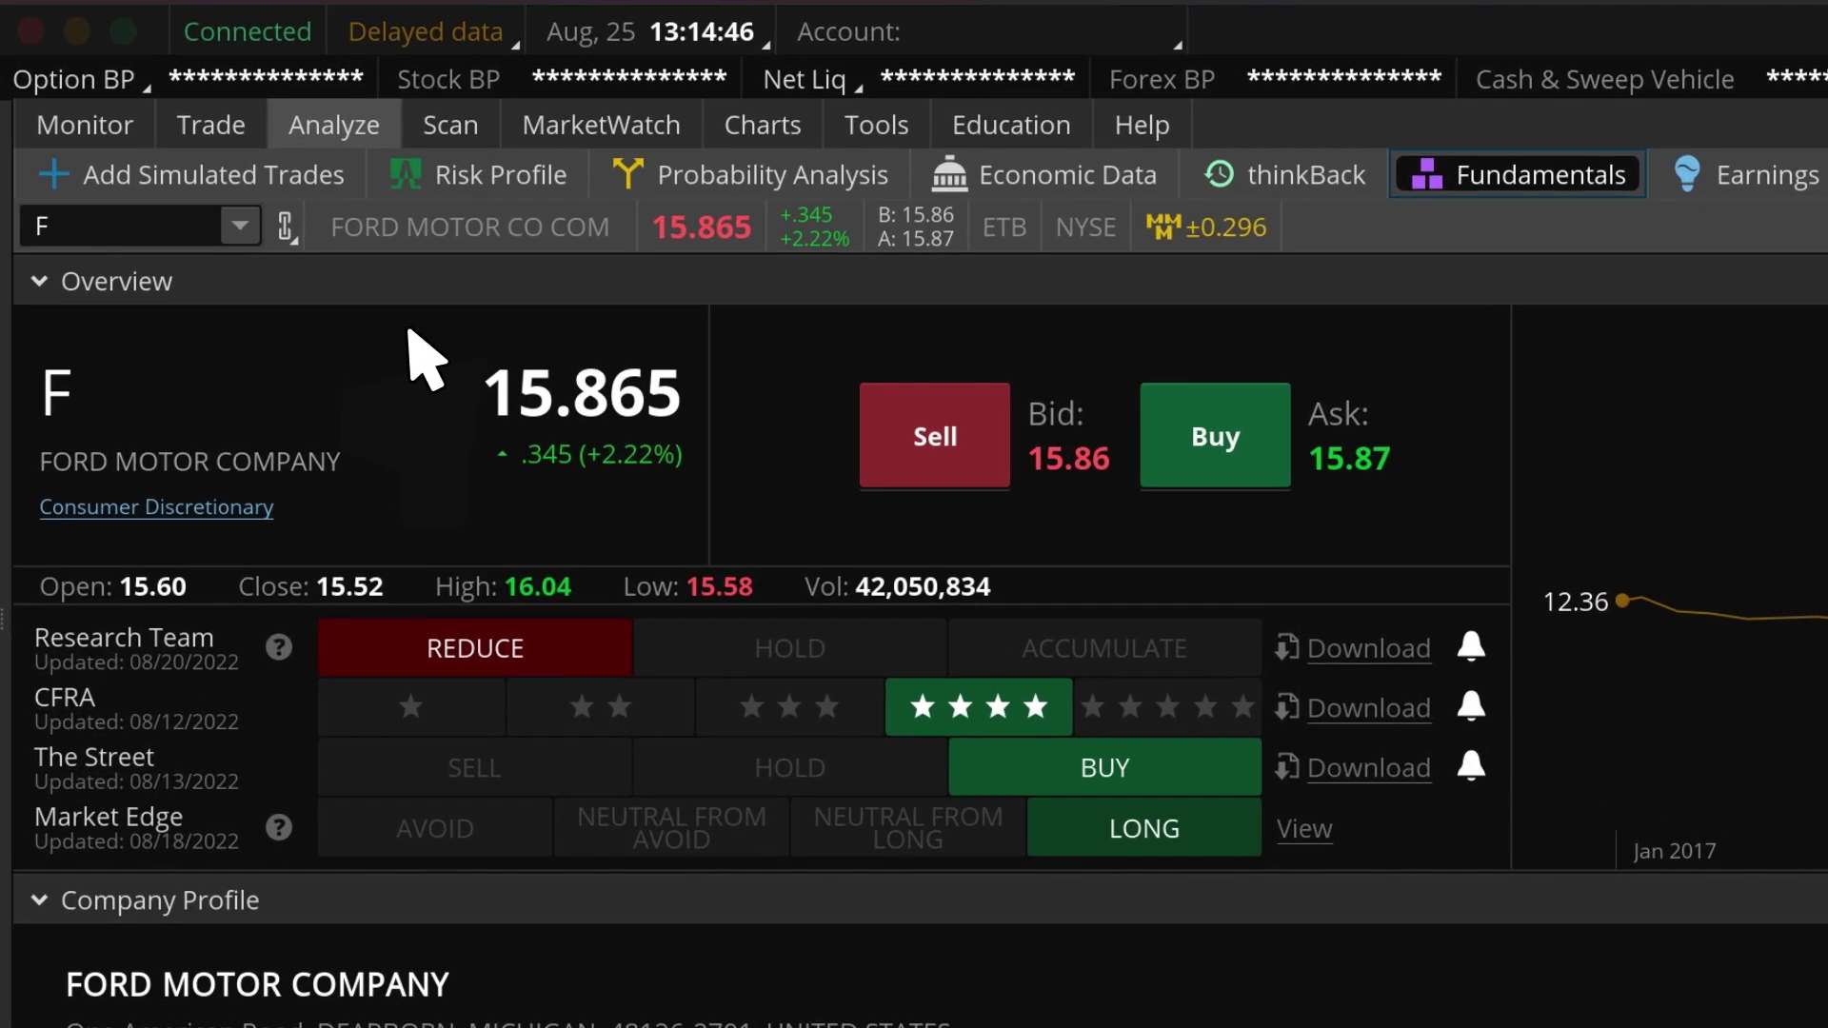
{"action": "left_click", "coordinate": [458, 128]}
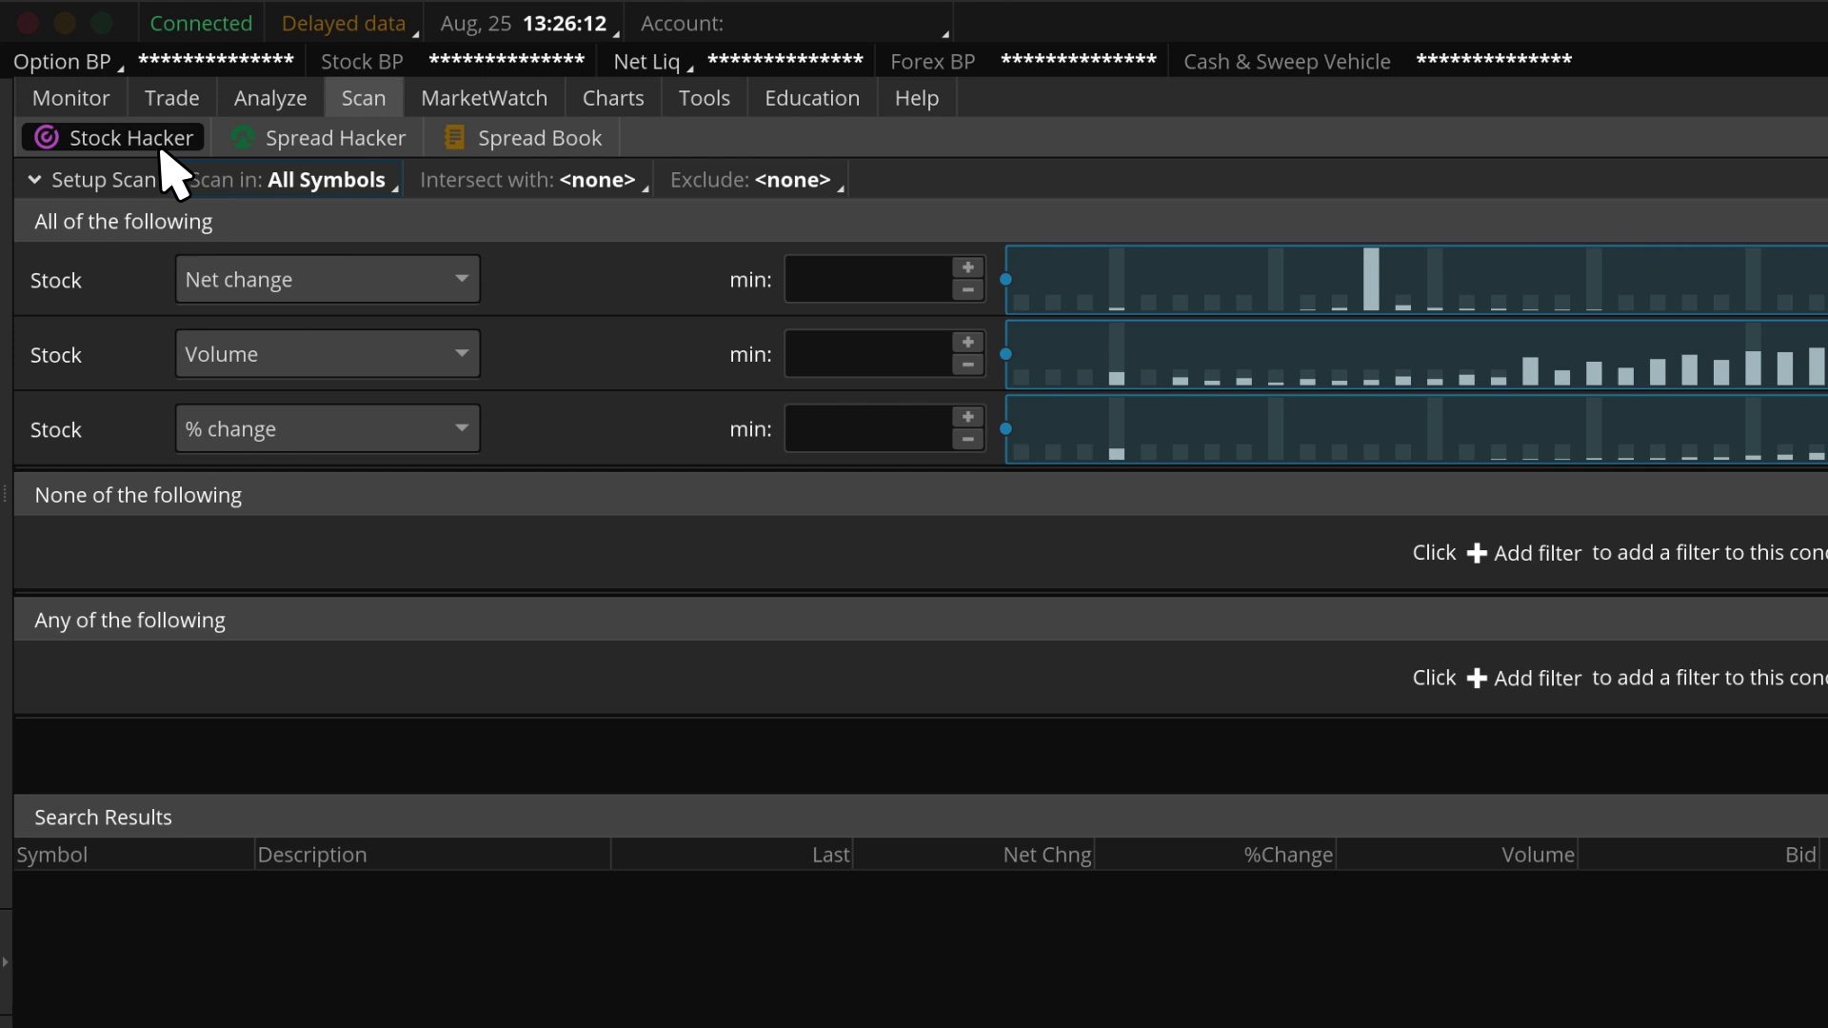
{"action": "left_click", "coordinate": [327, 181]}
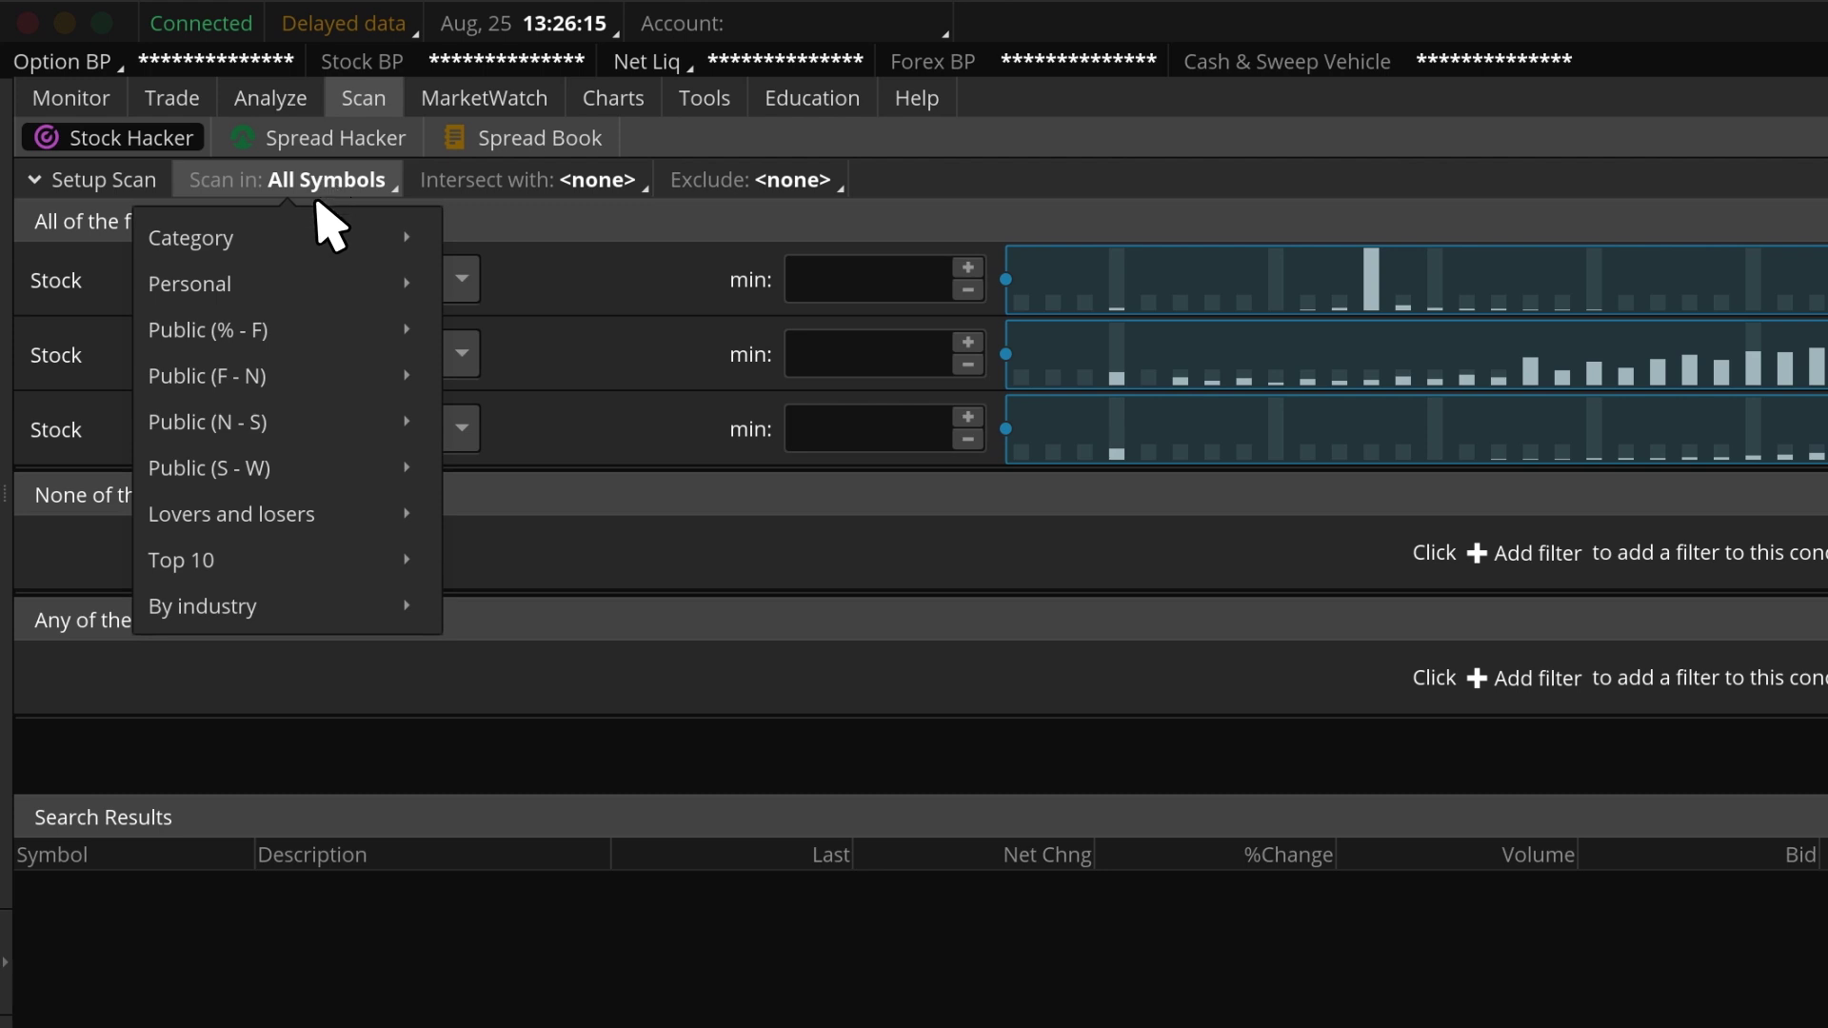
- Restrict the Stock Hacker scan to S&P 500 symbols
{"action": "mouse_move", "coordinate": [327, 470]}
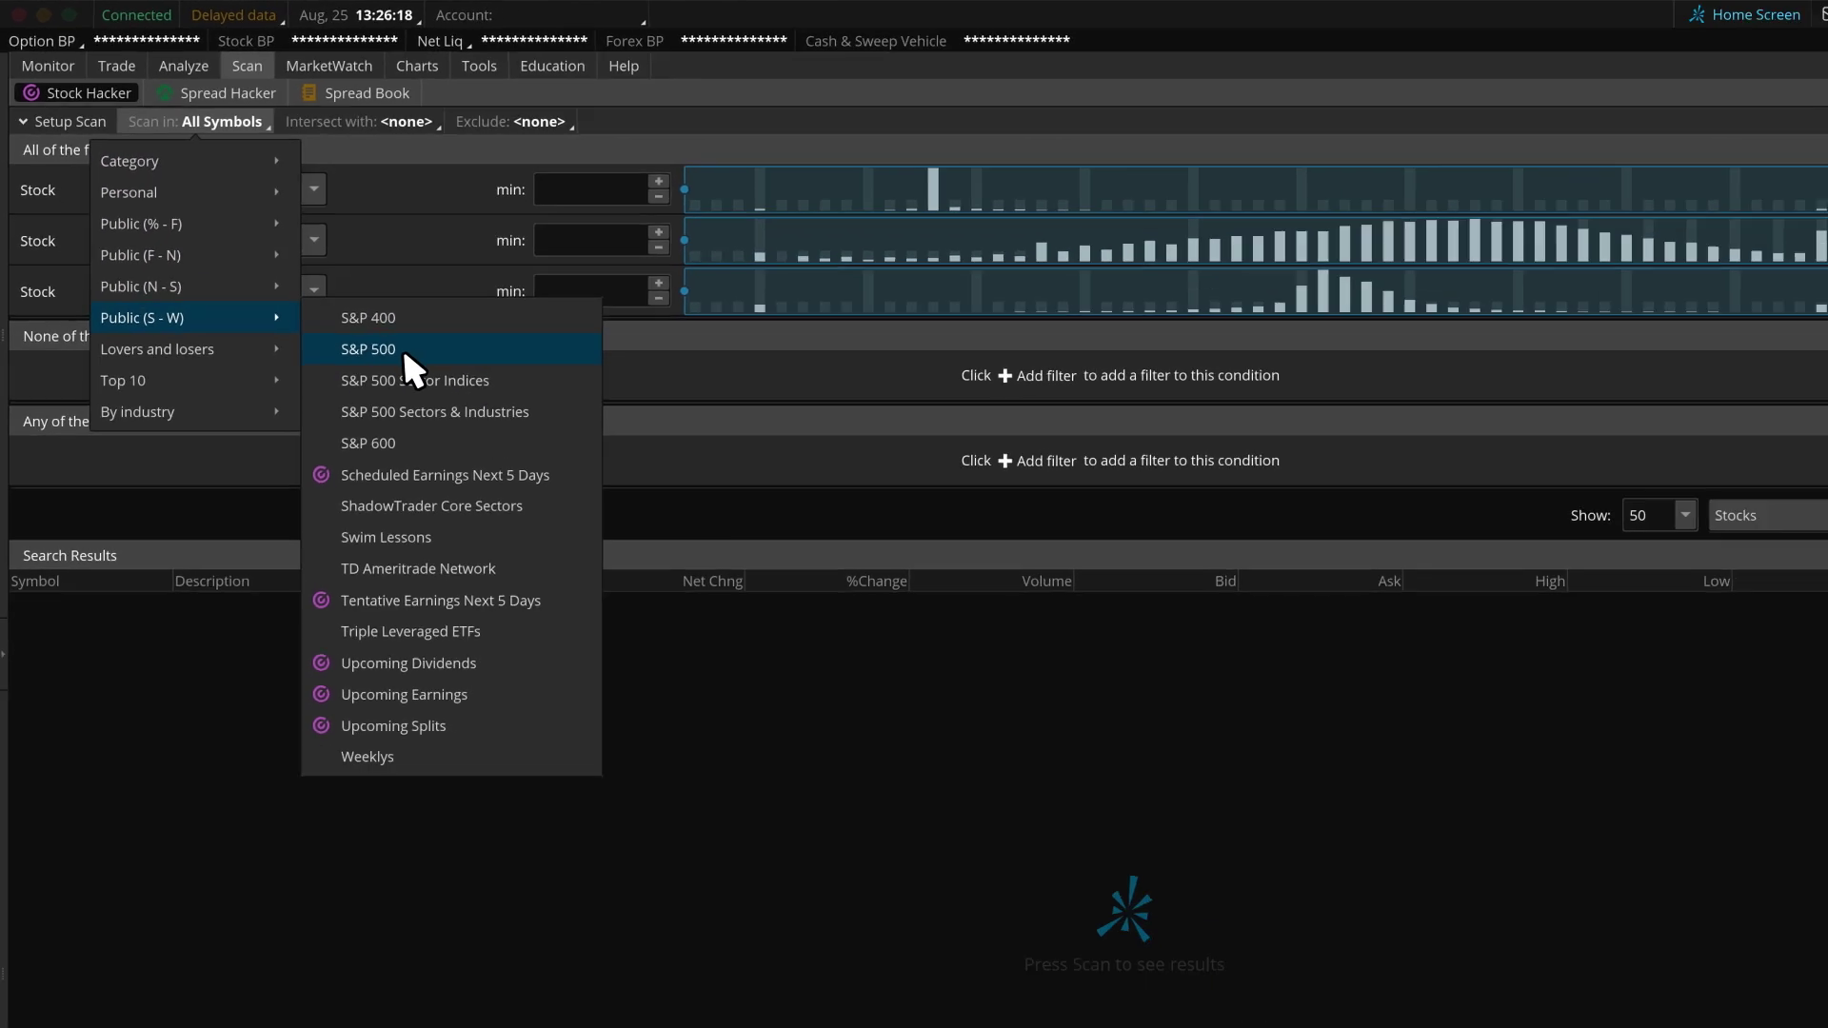
{"action": "left_click", "coordinate": [572, 514]}
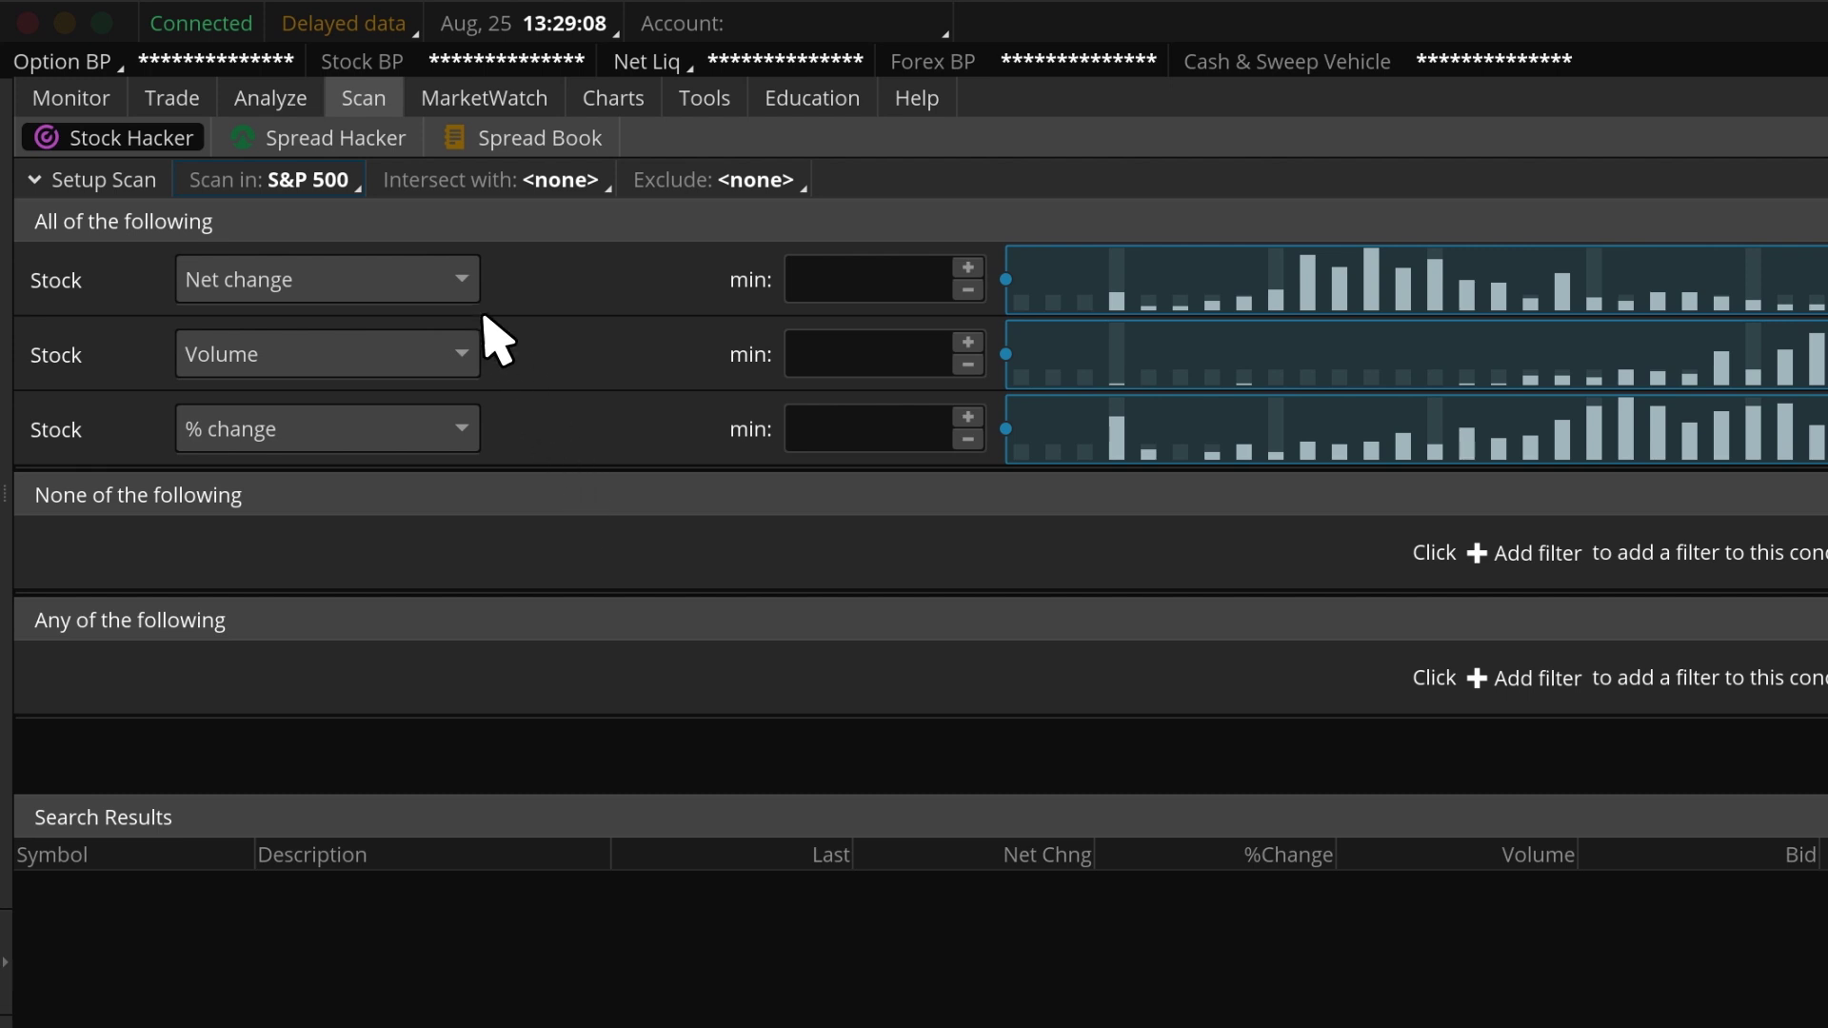
{"action": "left_click", "coordinate": [463, 284]}
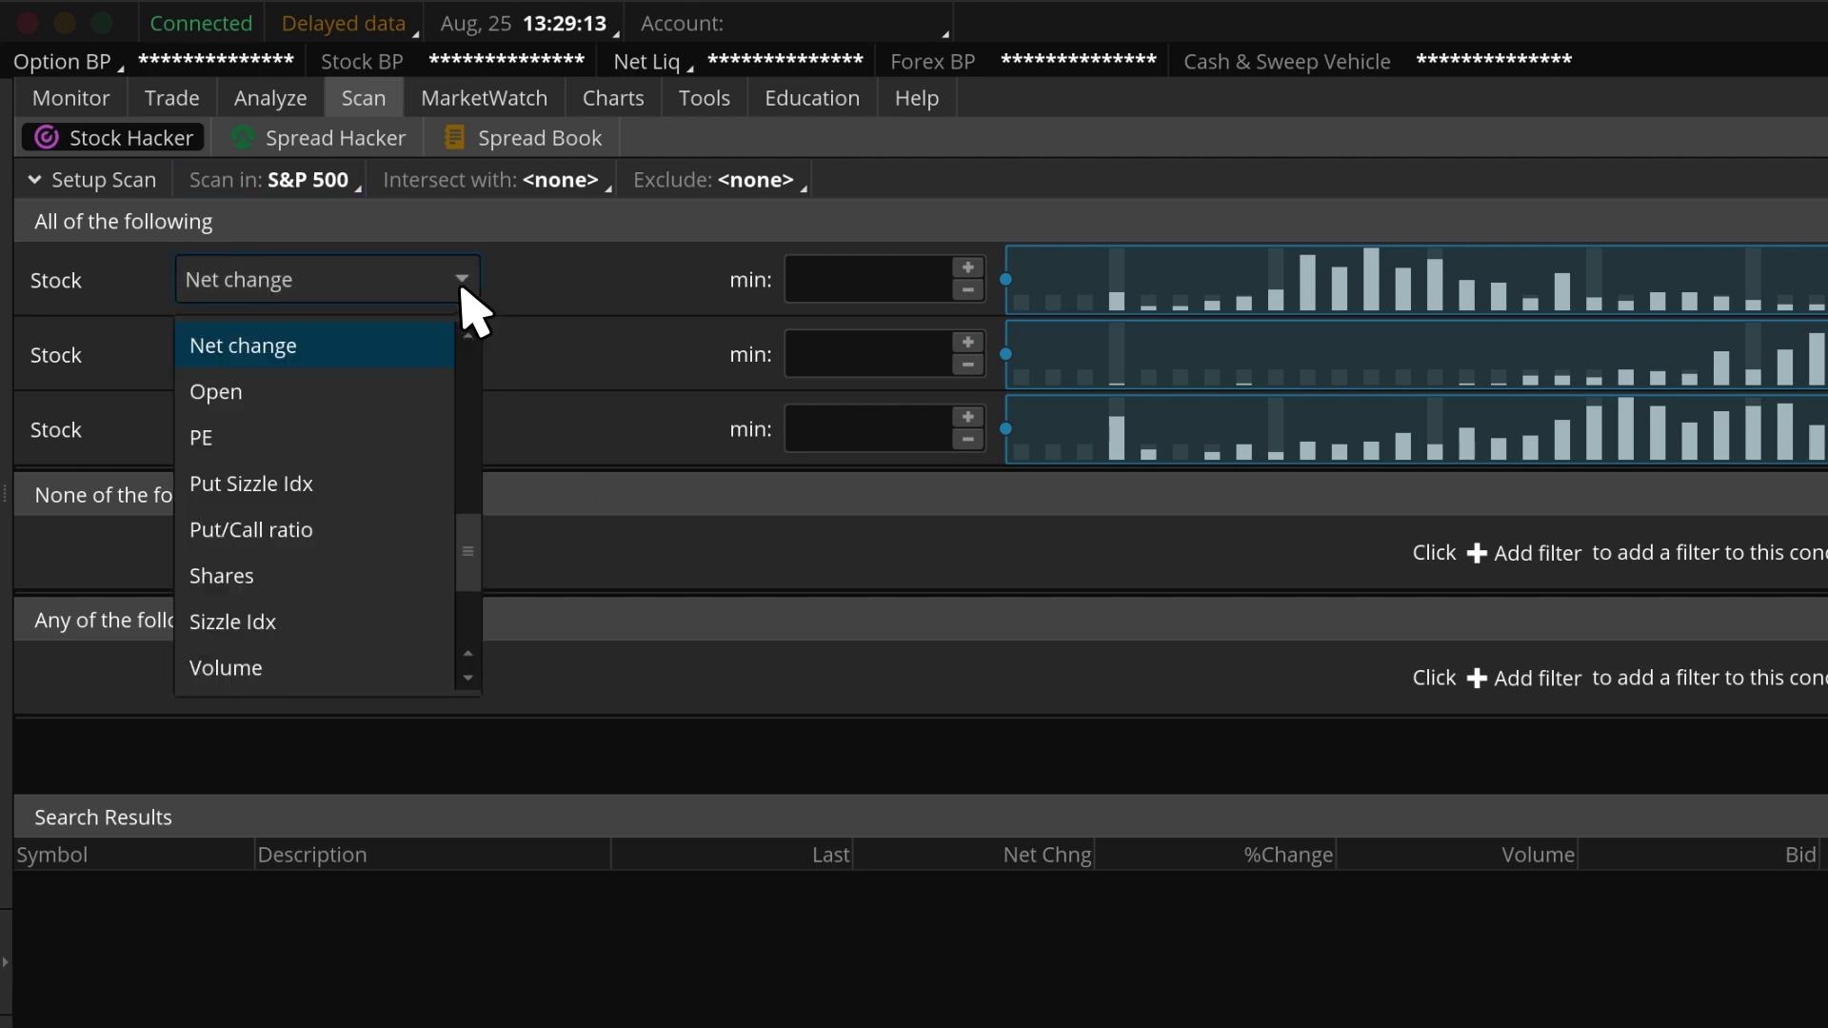
- Change the first filter to Last price with a 20–200 range
{"action": "left_click_drag", "start_coordinate": [474, 548], "coordinate": [480, 461]}
{"action": "left_click", "coordinate": [425, 452]}
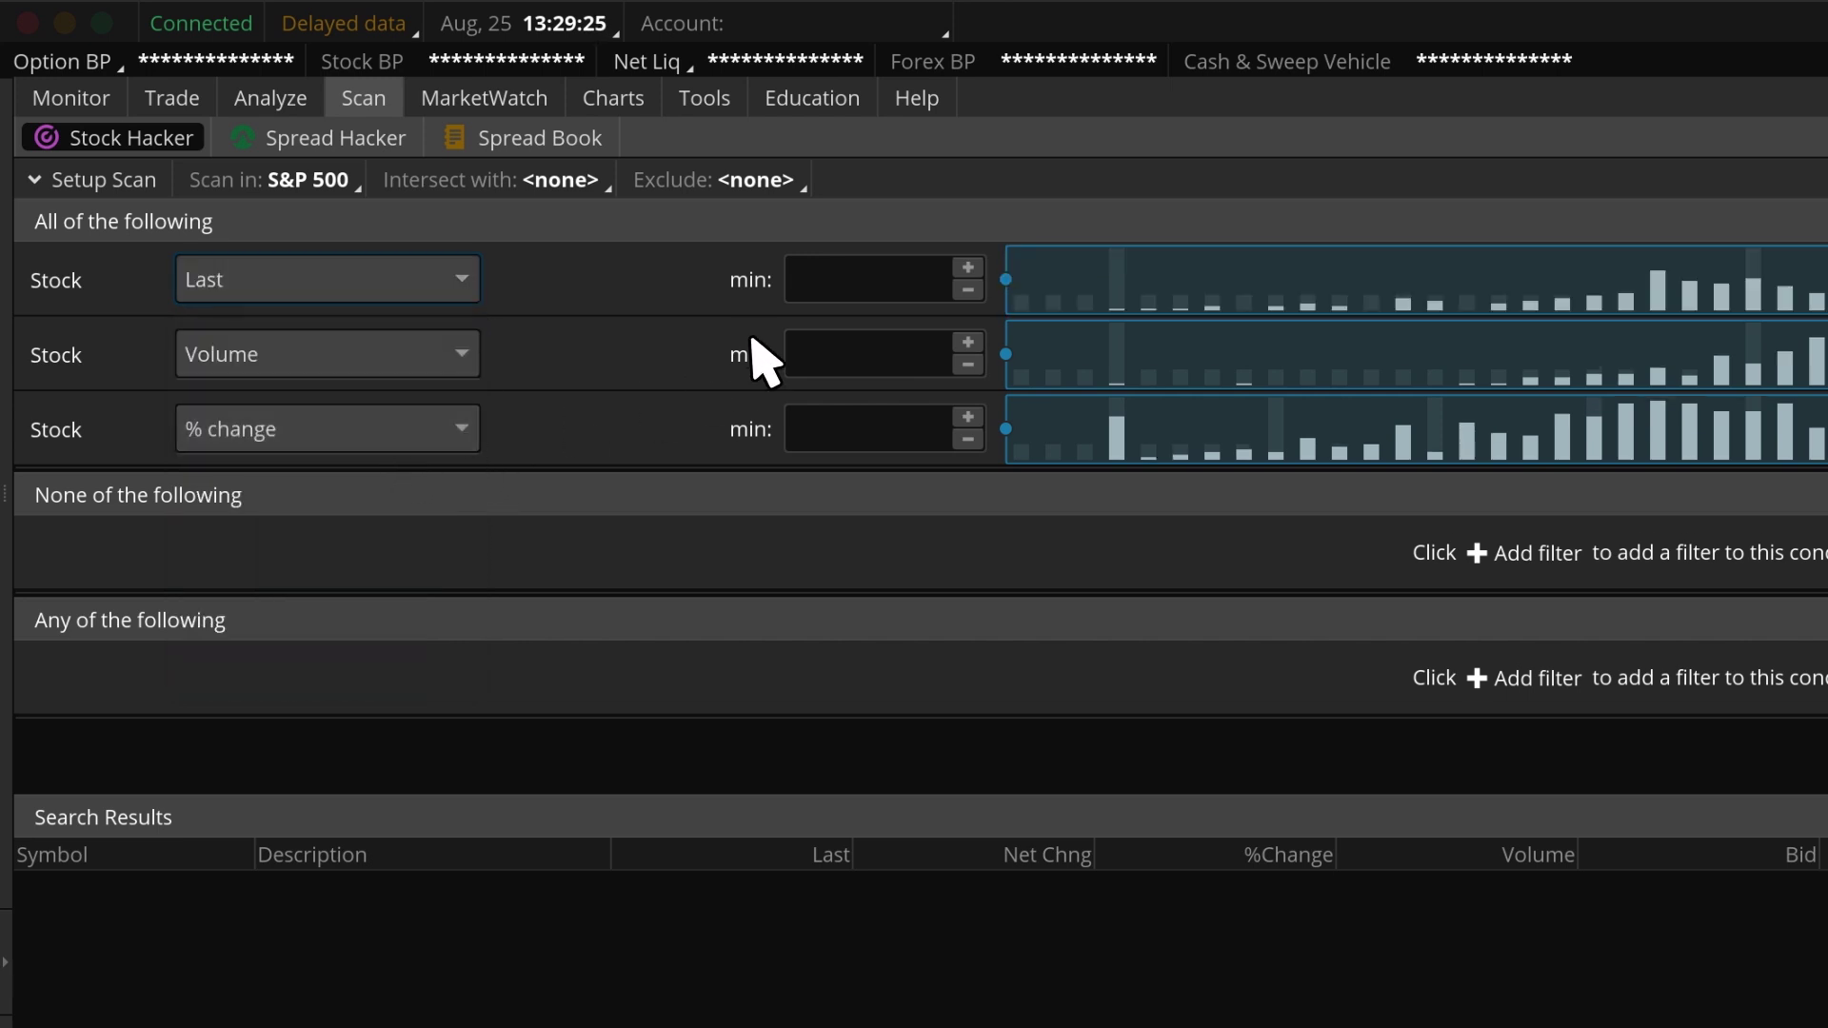
{"action": "left_click", "coordinate": [857, 286]}
{"action": "type", "text": "20"}
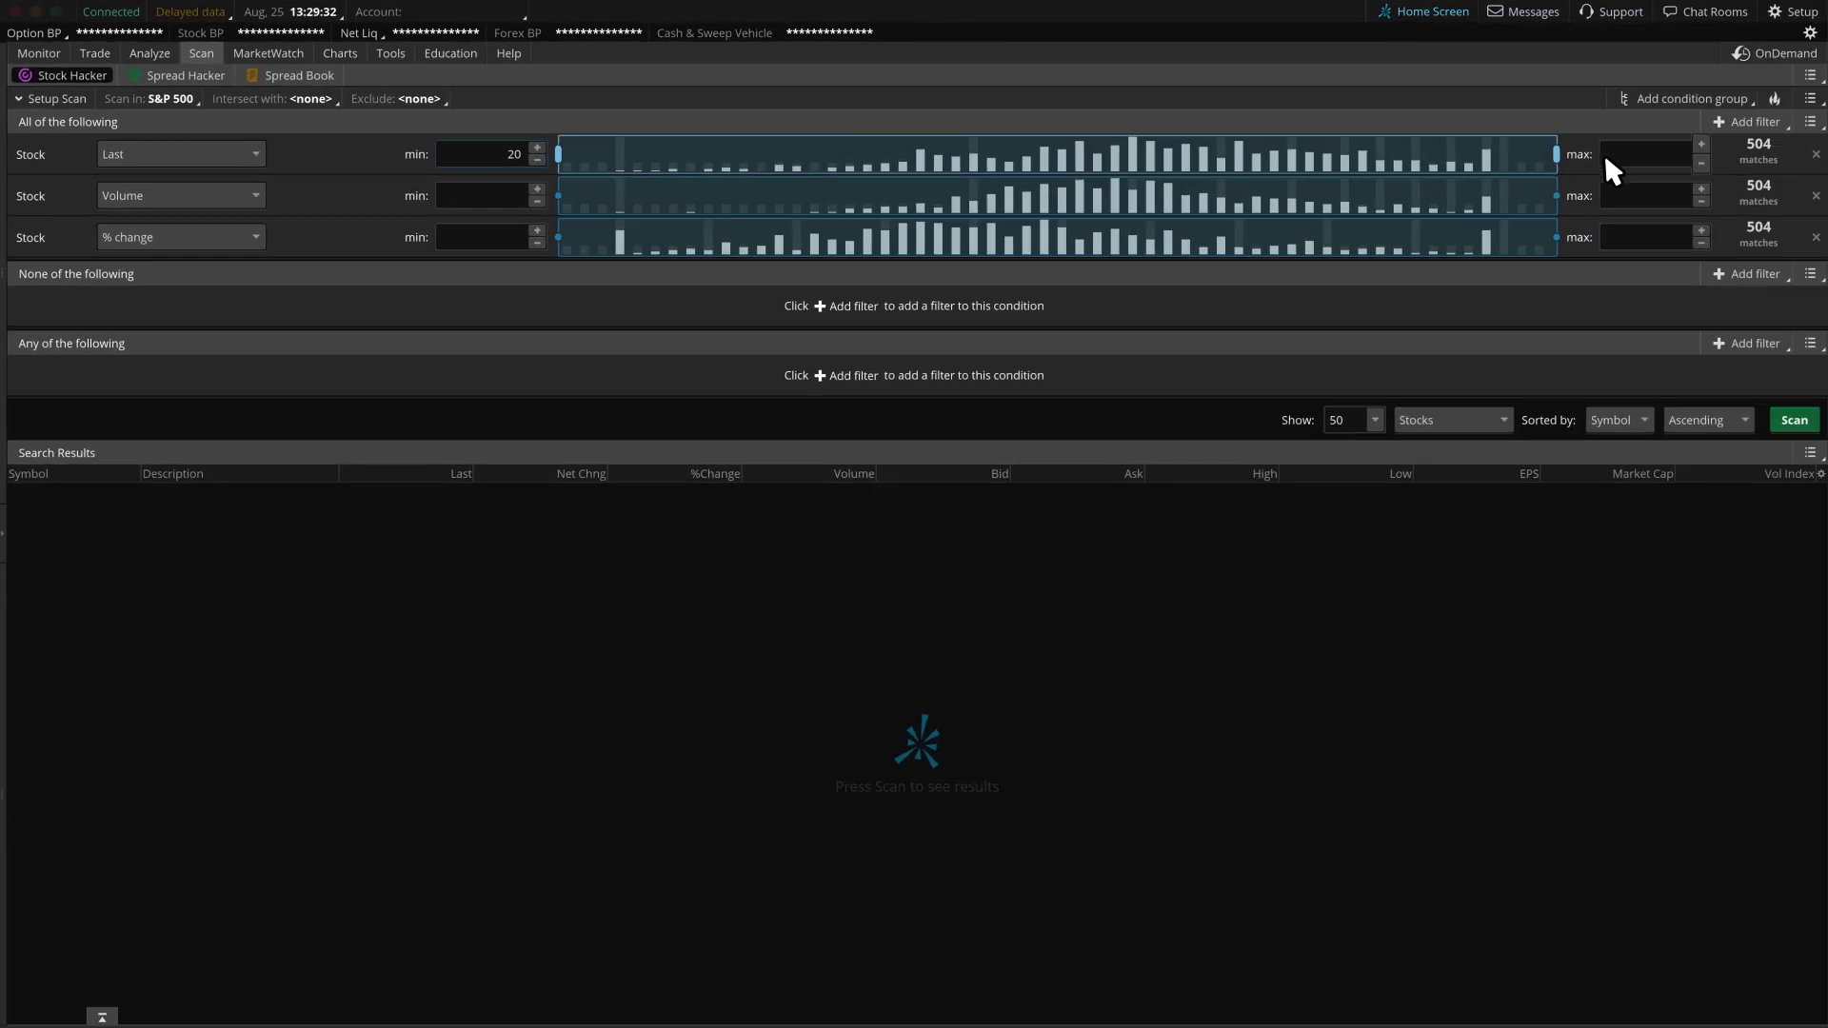
{"action": "left_click", "coordinate": [1609, 164]}
{"action": "type", "text": "200"}
{"action": "key", "text": "Return"}
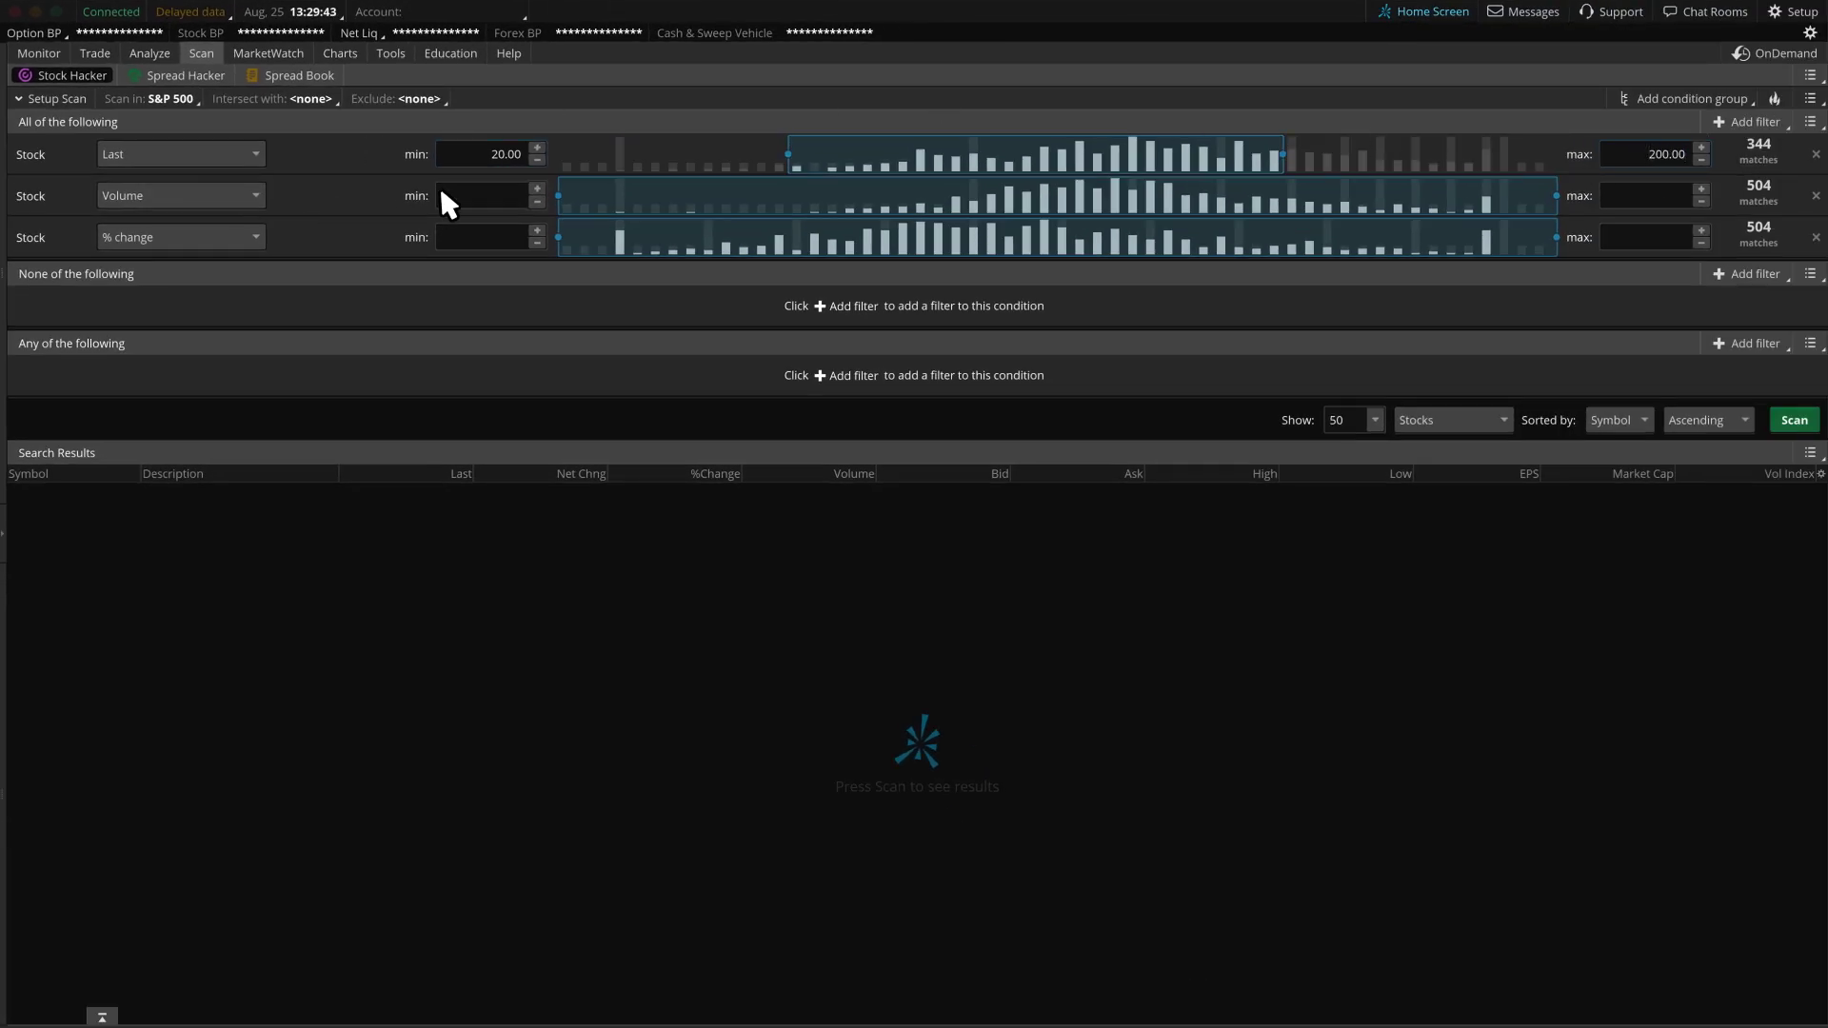
- Set Volume minimum to 1,000,000 and make the third filter Market cap with a 500 $M minimum
{"action": "left_click", "coordinate": [474, 187]}
{"action": "type", "text": "1000000"}
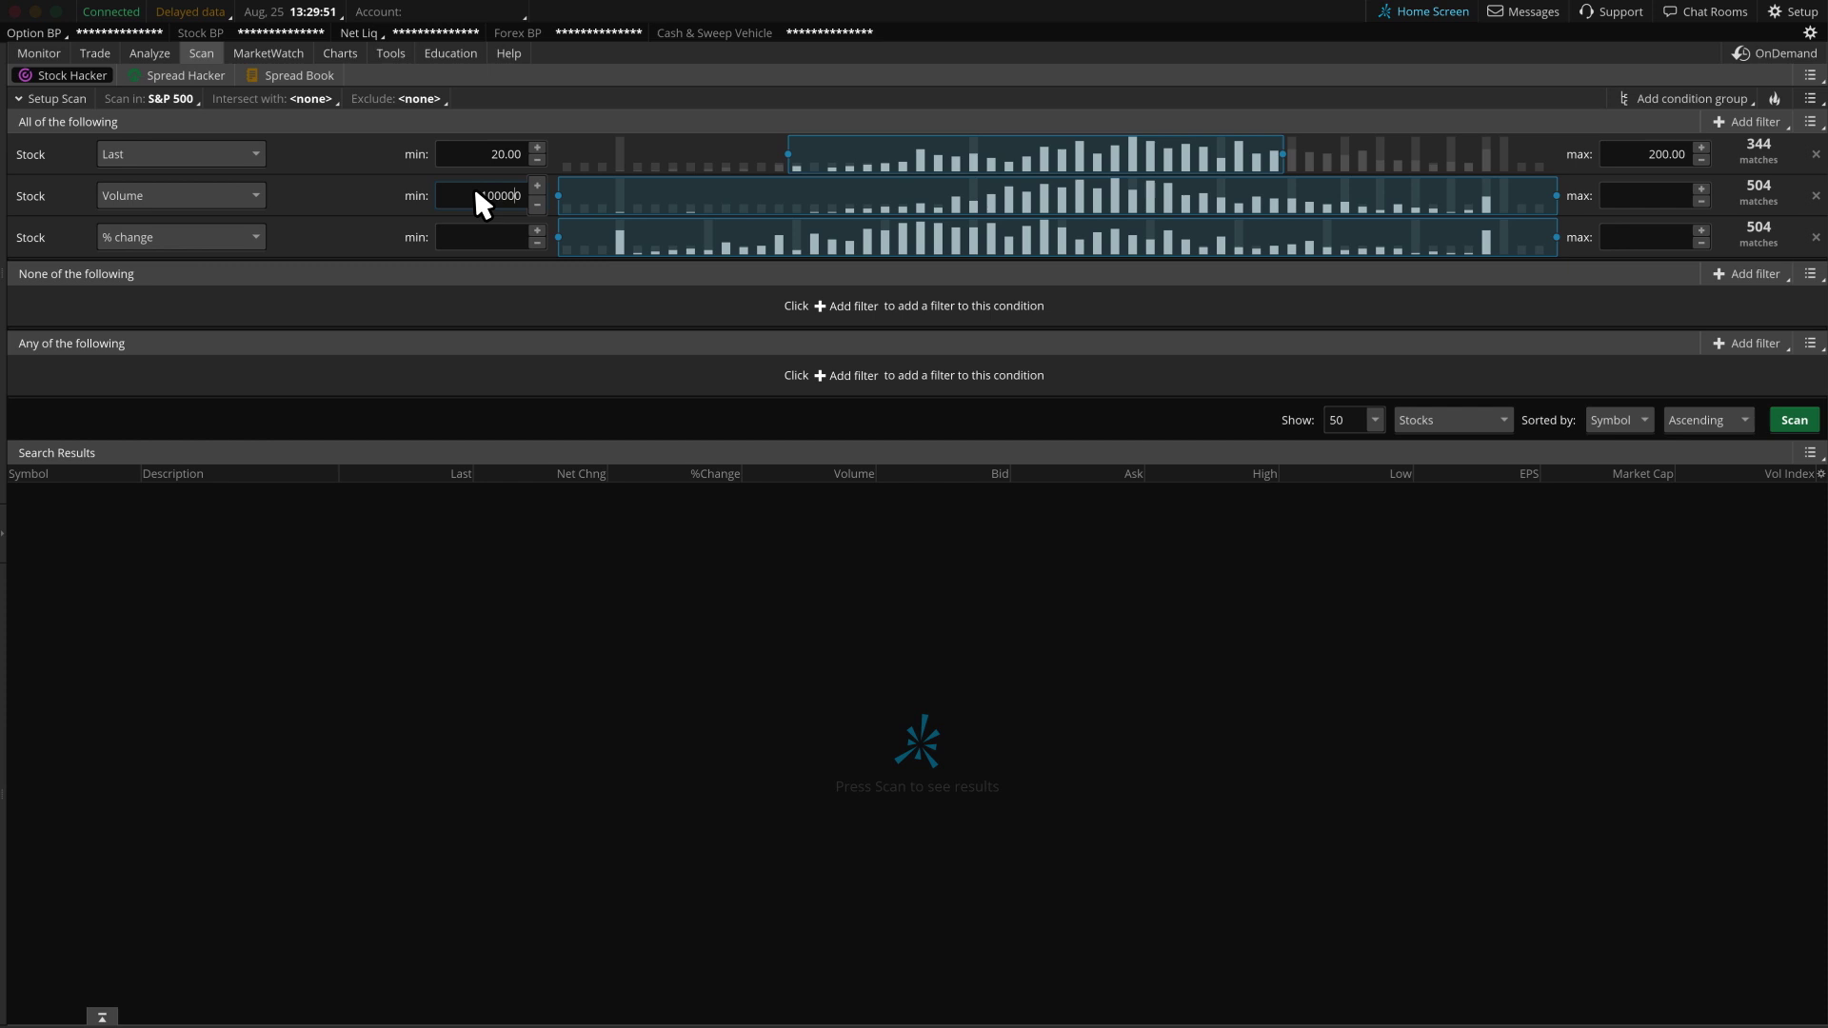
{"action": "key", "text": "Return"}
{"action": "left_click", "coordinate": [181, 237]}
{"action": "scroll", "coordinate": [238, 381], "scroll_direction": "down", "scroll_amount": 8}
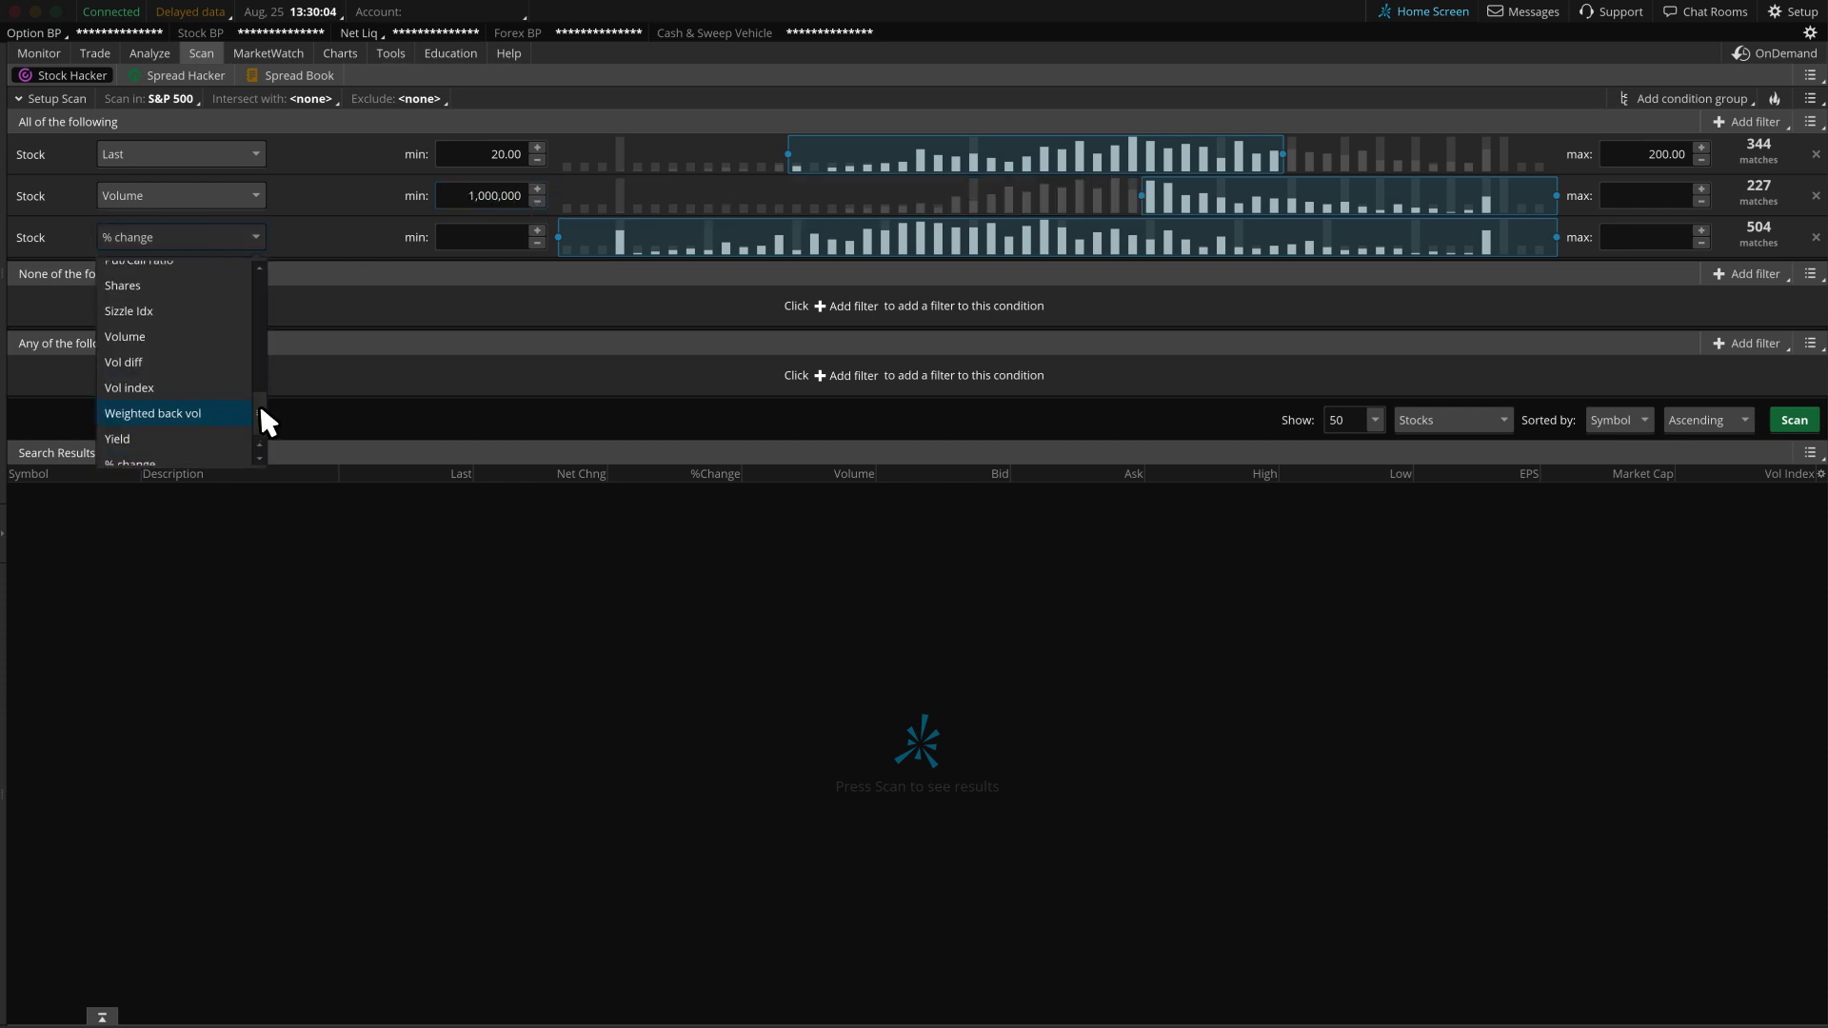
{"action": "left_click", "coordinate": [249, 341]}
{"action": "left_click", "coordinate": [466, 238]}
{"action": "type", "text": "500"}
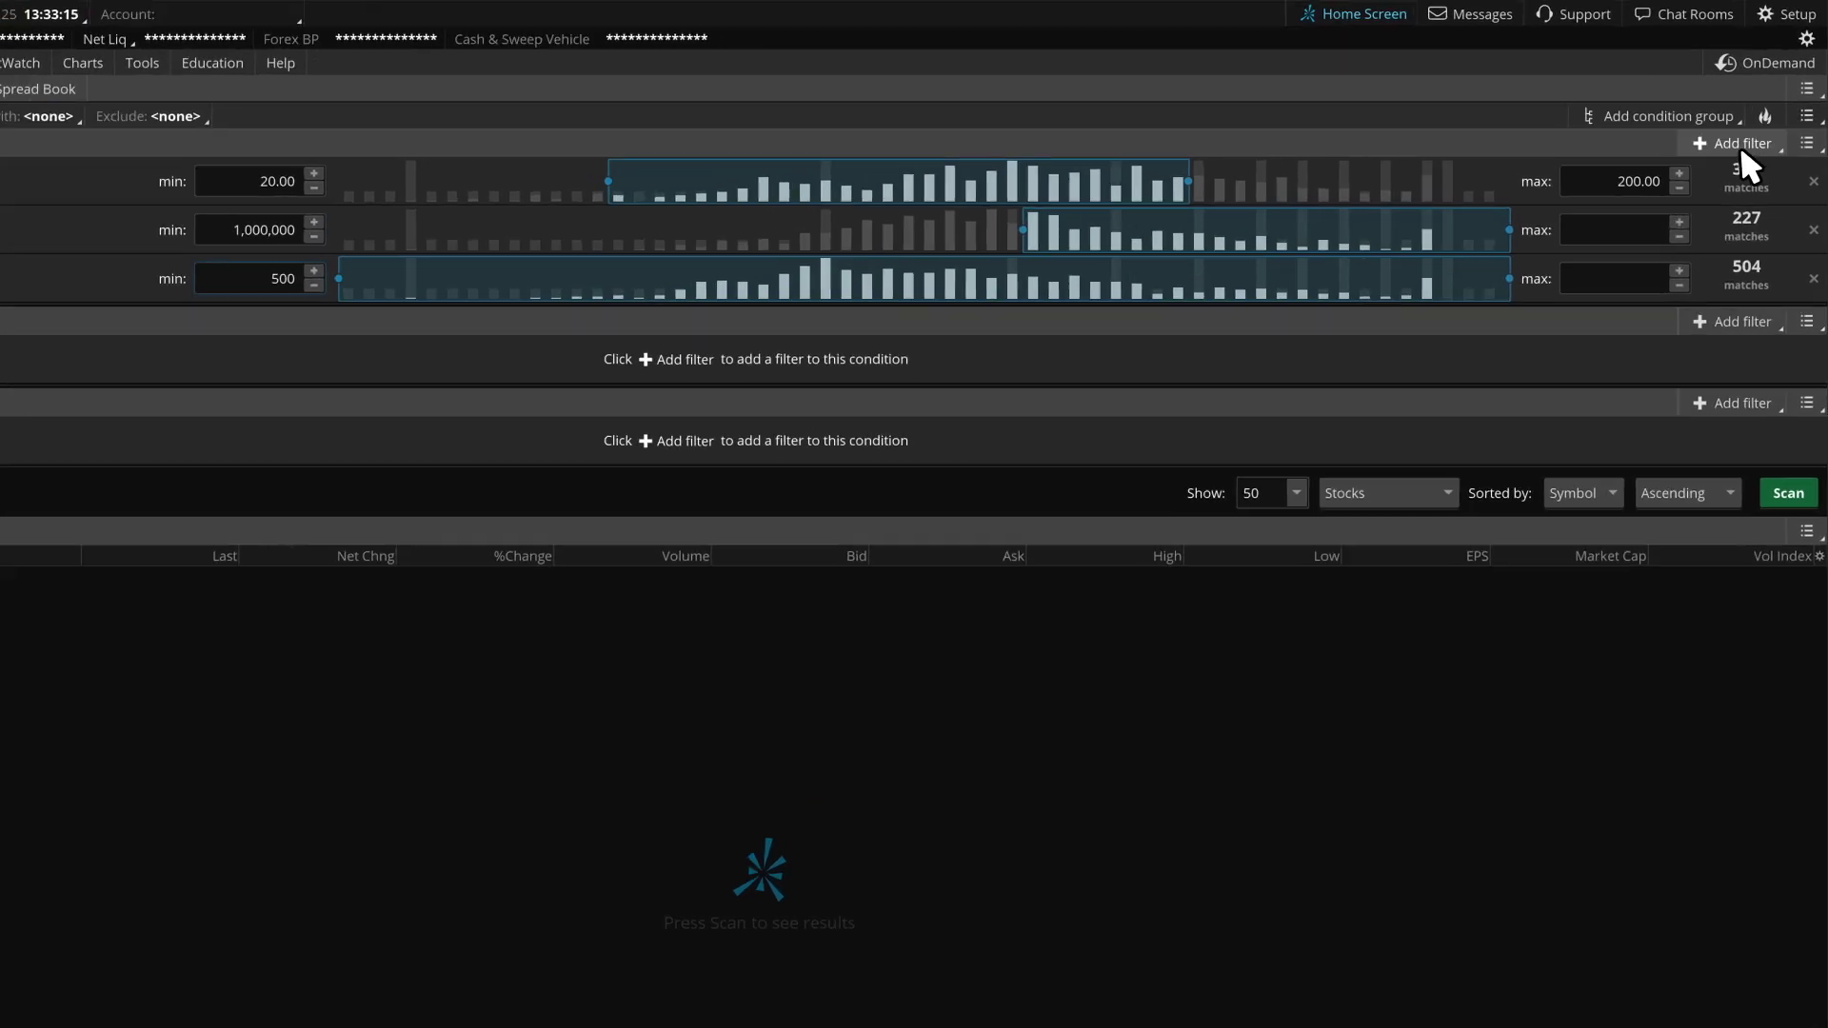
{"action": "left_click", "coordinate": [1755, 122]}
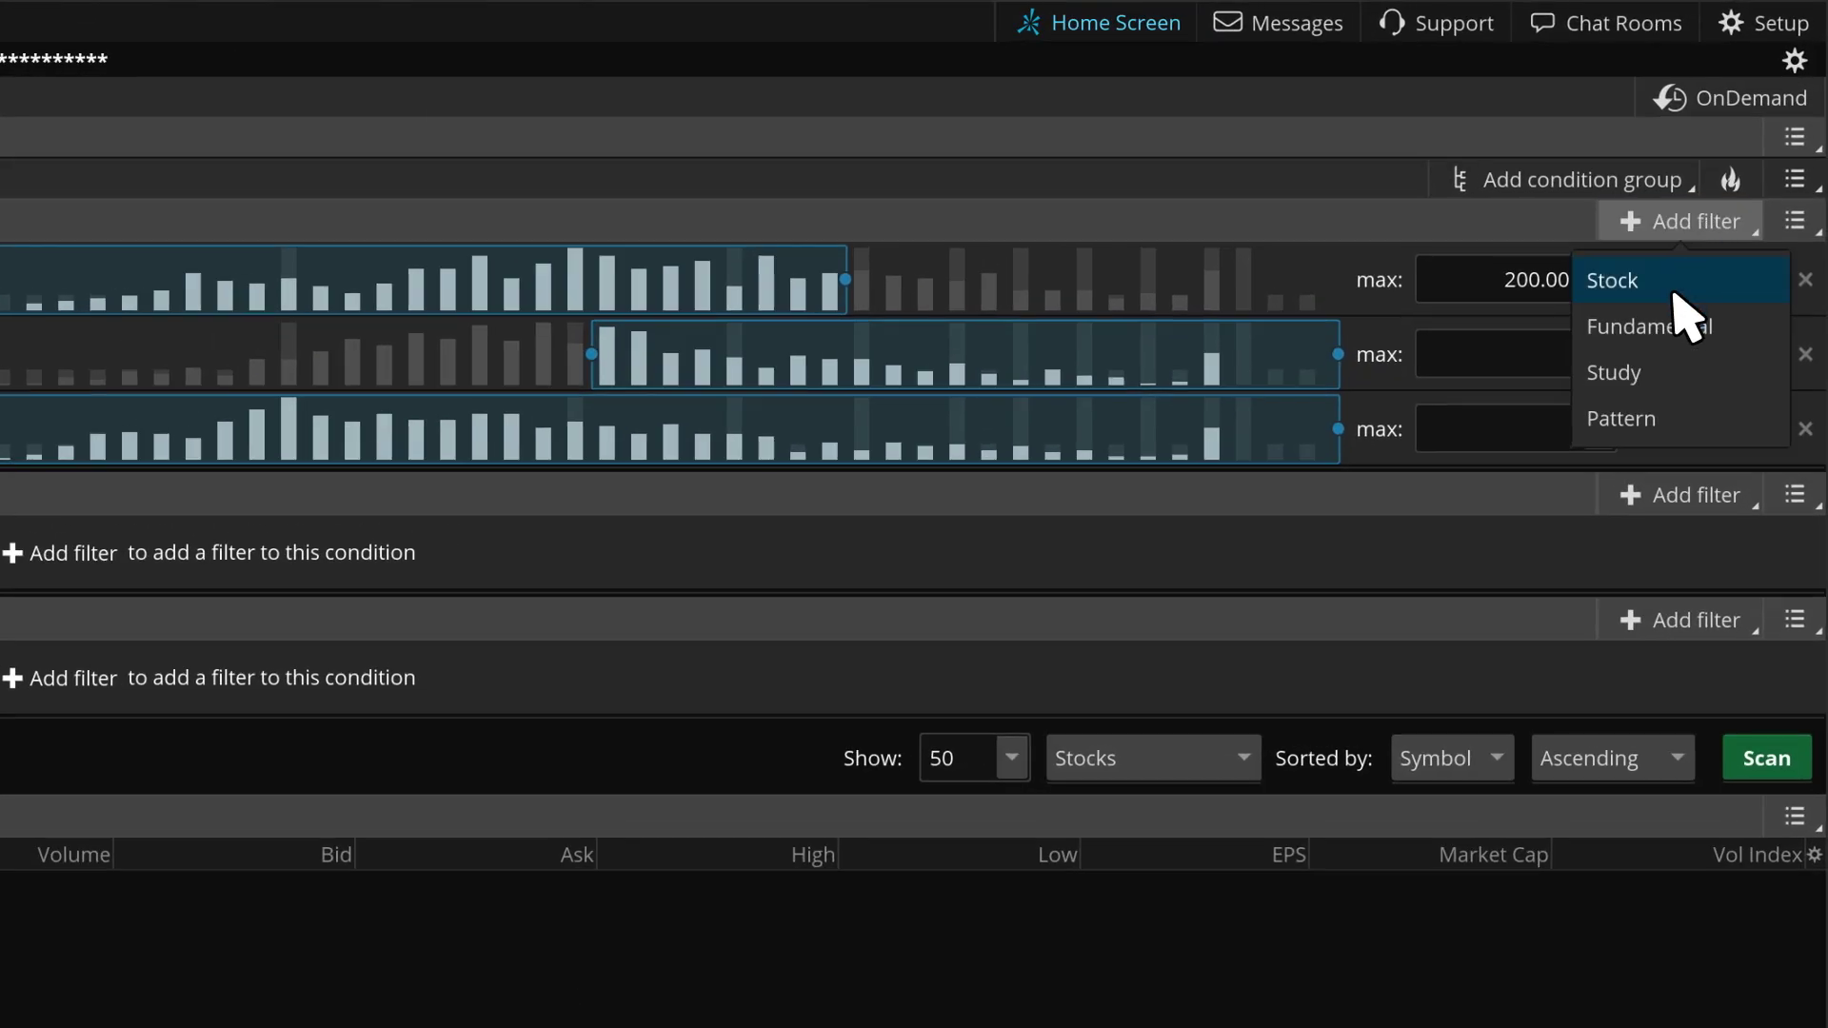
- Add two fundamental filters and set the first to Dividend Yield 2–5
{"action": "left_click", "coordinate": [1674, 323]}
{"action": "left_click", "coordinate": [1684, 221]}
{"action": "left_click", "coordinate": [1674, 326]}
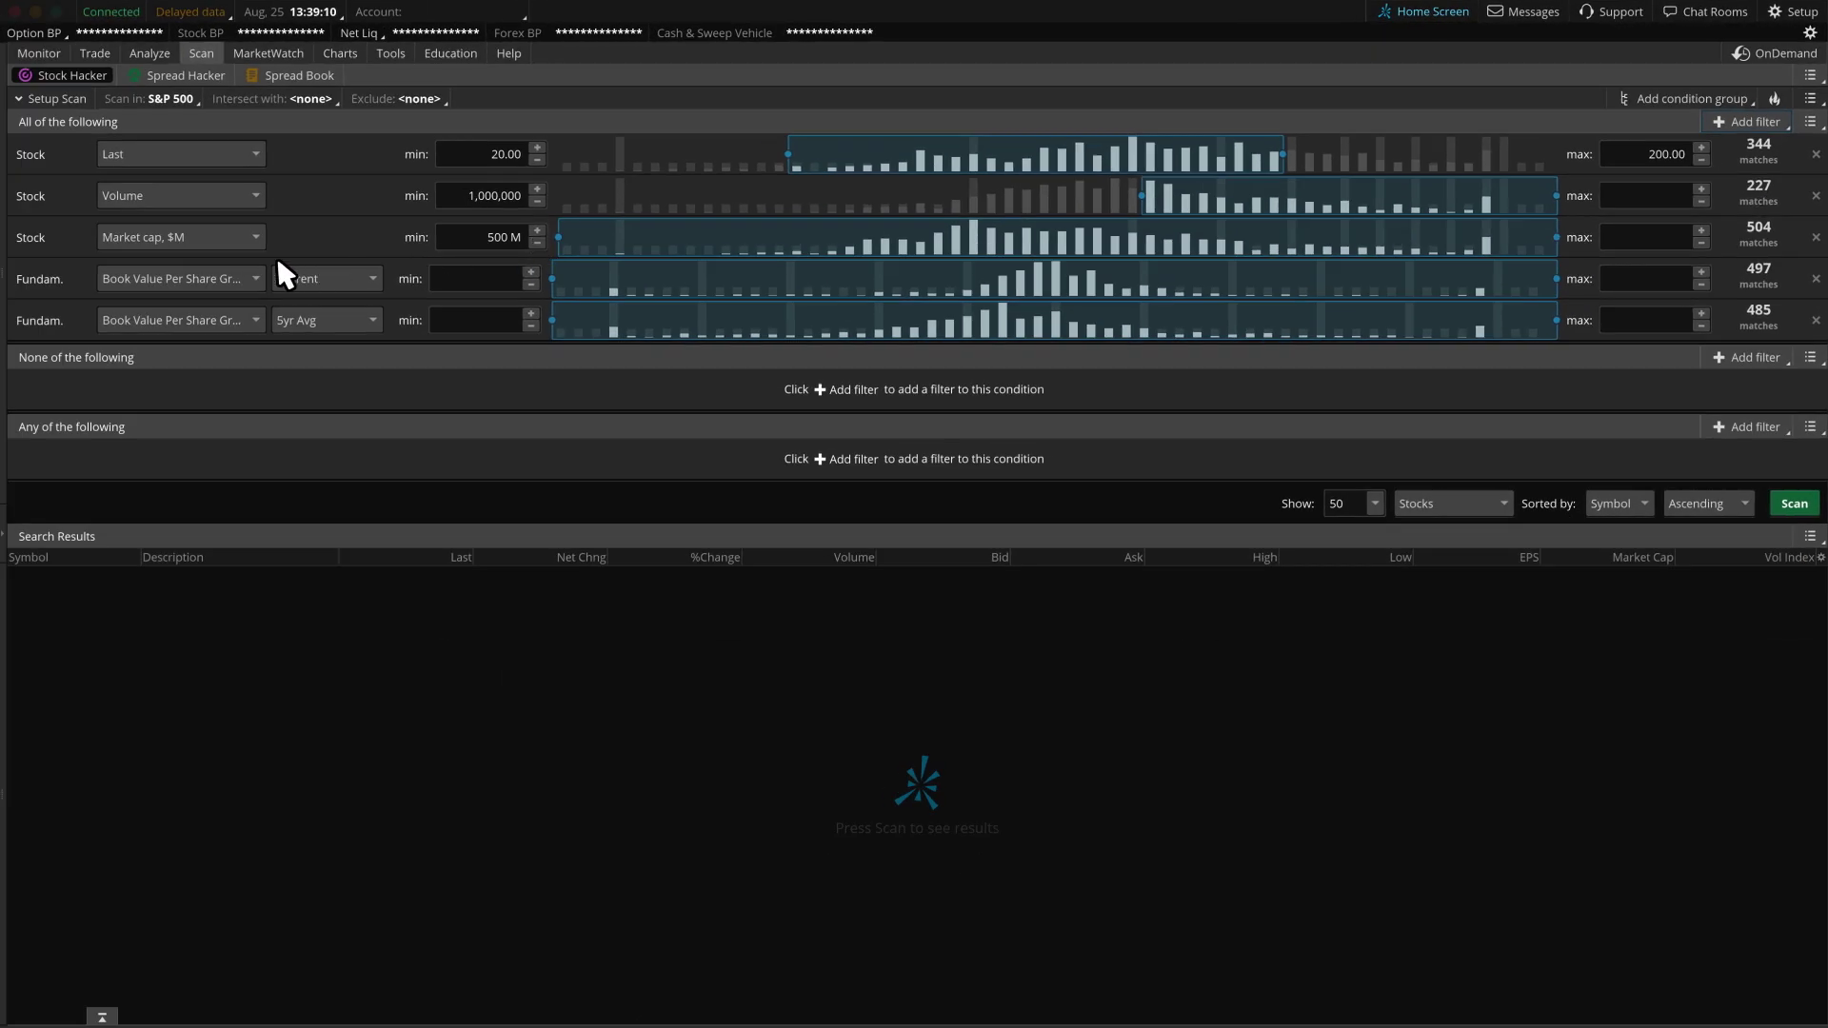
{"action": "left_click", "coordinate": [222, 281]}
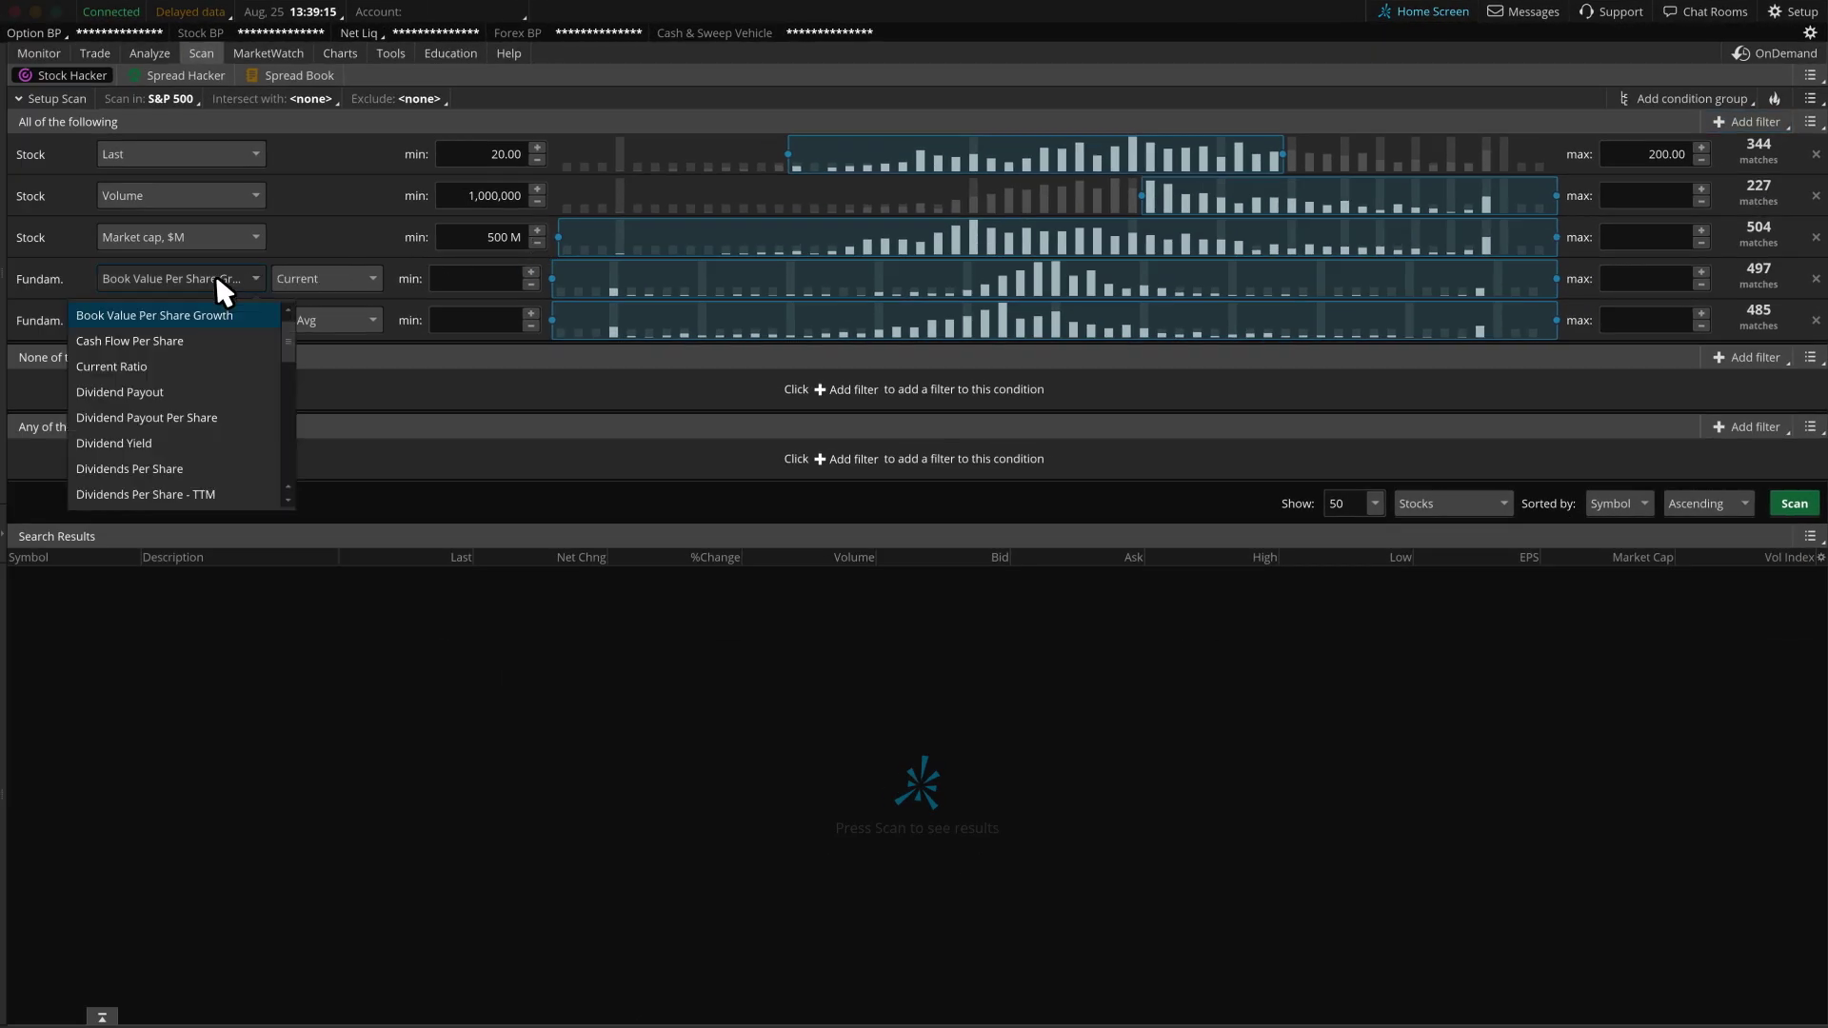
{"action": "left_click", "coordinate": [167, 442]}
{"action": "left_click", "coordinate": [457, 272]}
{"action": "type", "text": "2"}
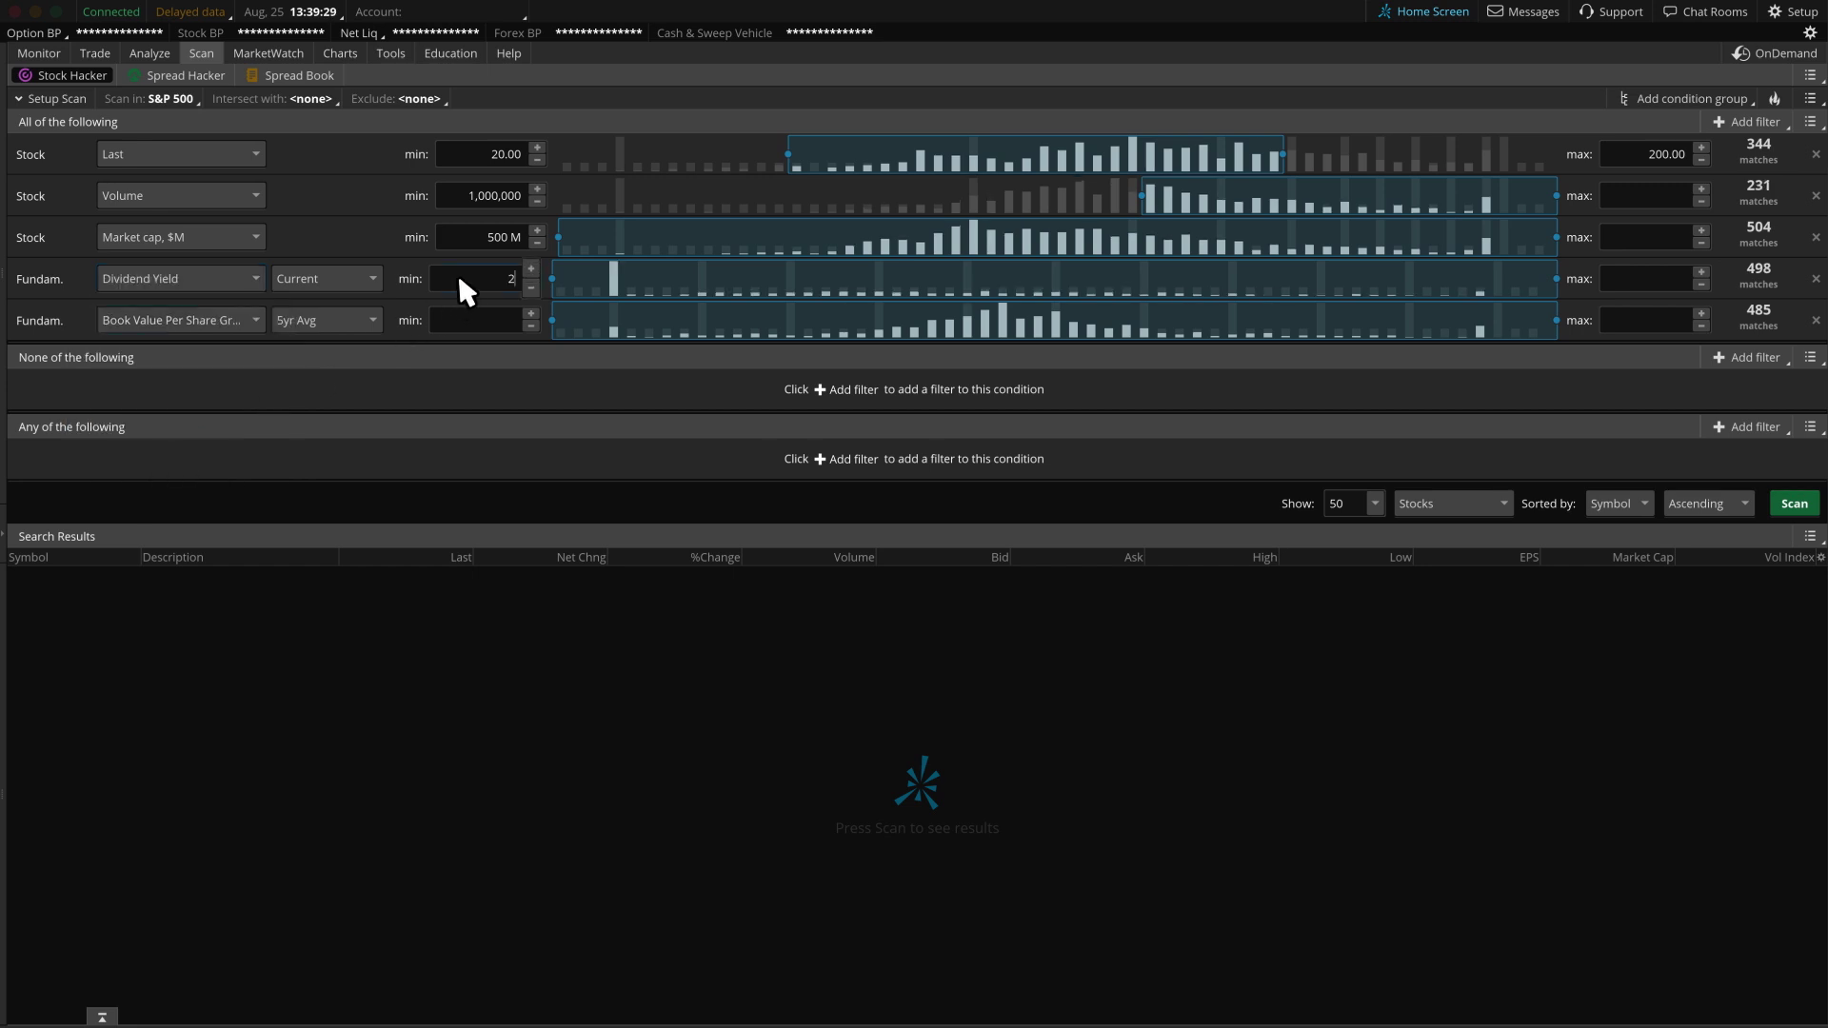
{"action": "left_click", "coordinate": [1650, 278]}
{"action": "type", "text": "5"}
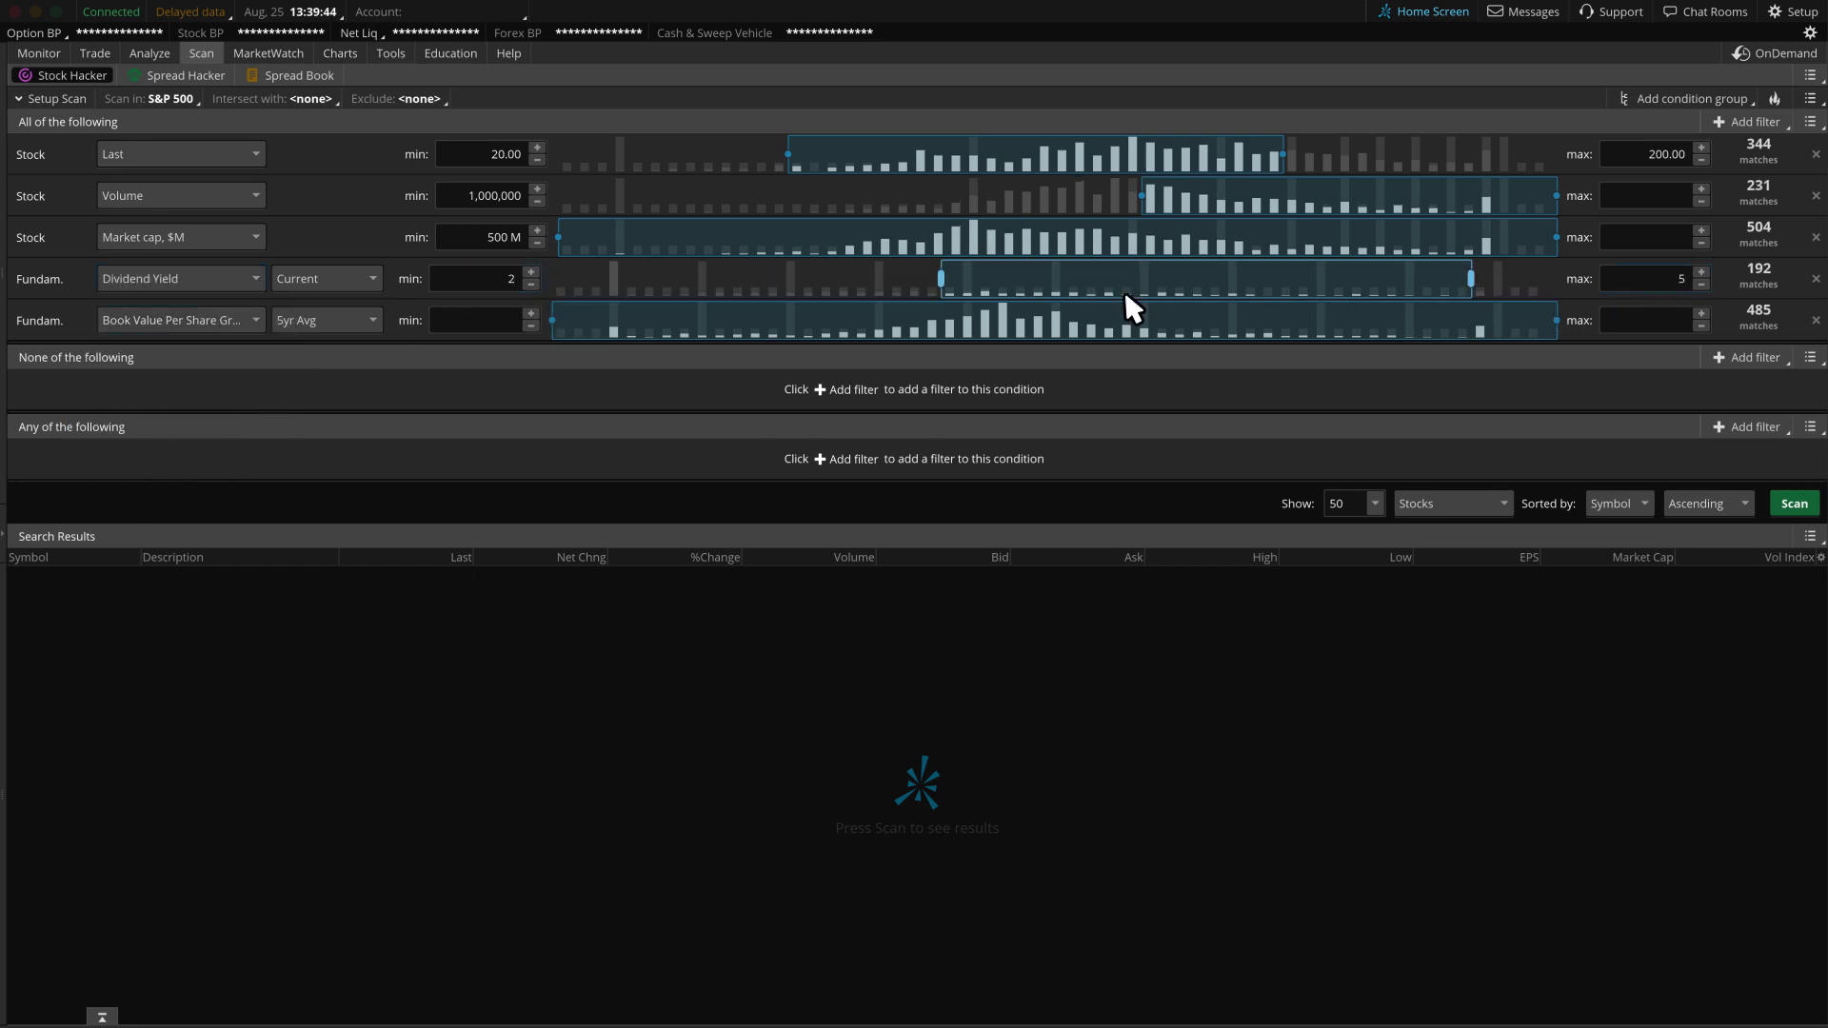
- Make the fifth filter Price / Earnings Ratio 10–20 and add an ADXCrossover study filter
{"action": "left_click", "coordinate": [257, 318]}
{"action": "left_click_drag", "start_coordinate": [289, 368], "coordinate": [287, 444]}
{"action": "left_click", "coordinate": [221, 461]}
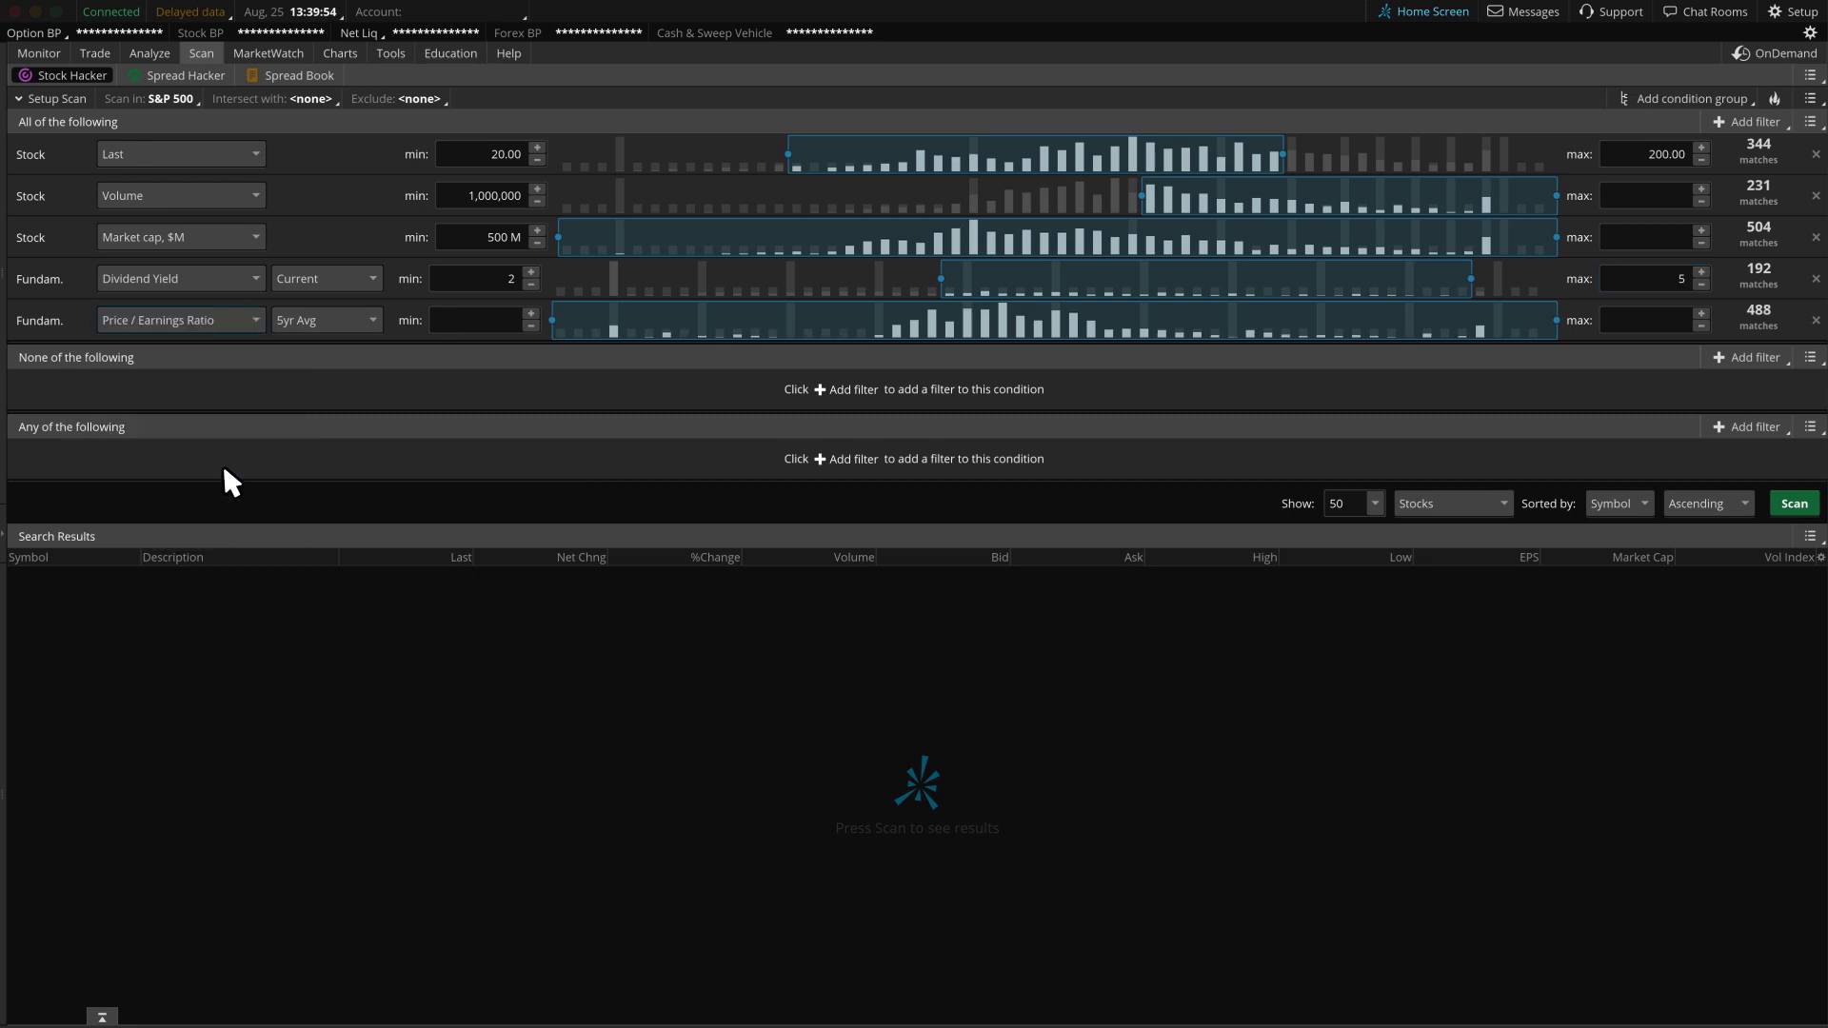
{"action": "left_click", "coordinate": [490, 311]}
{"action": "type", "text": "10"}
{"action": "left_click", "coordinate": [1664, 318]}
{"action": "type", "text": "20"}
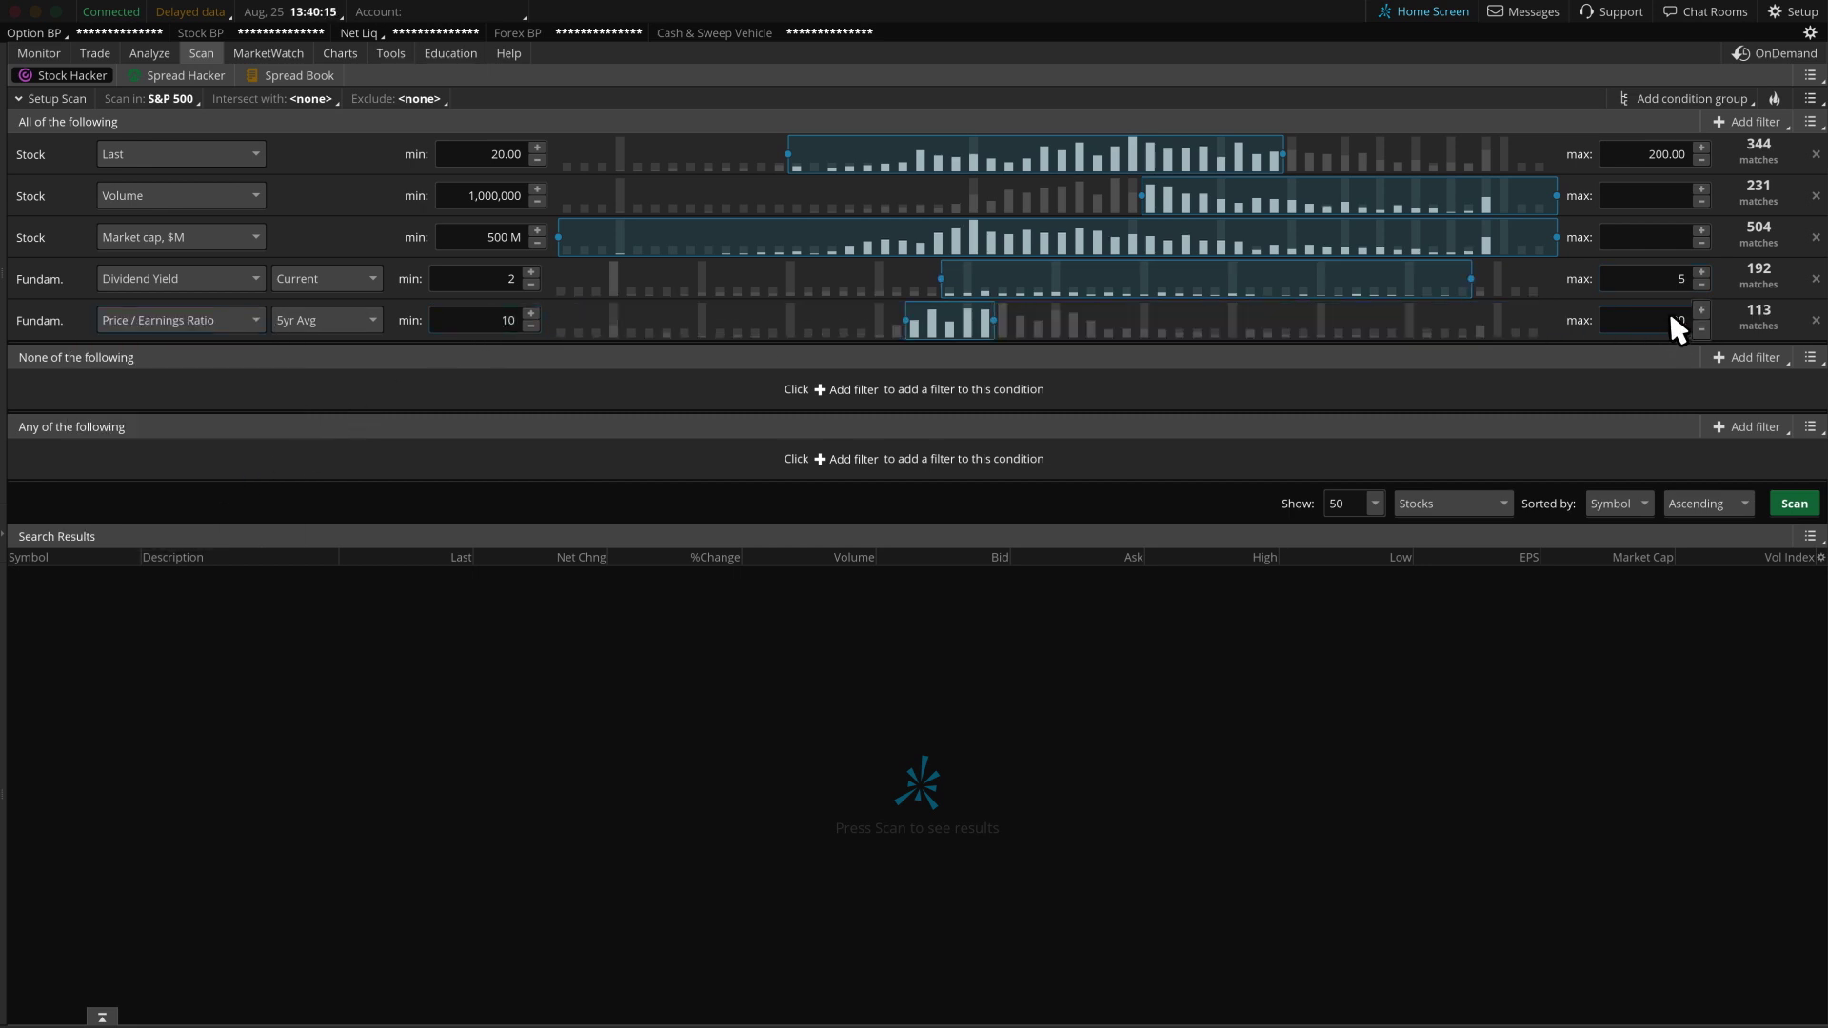
{"action": "left_click", "coordinate": [1750, 124]}
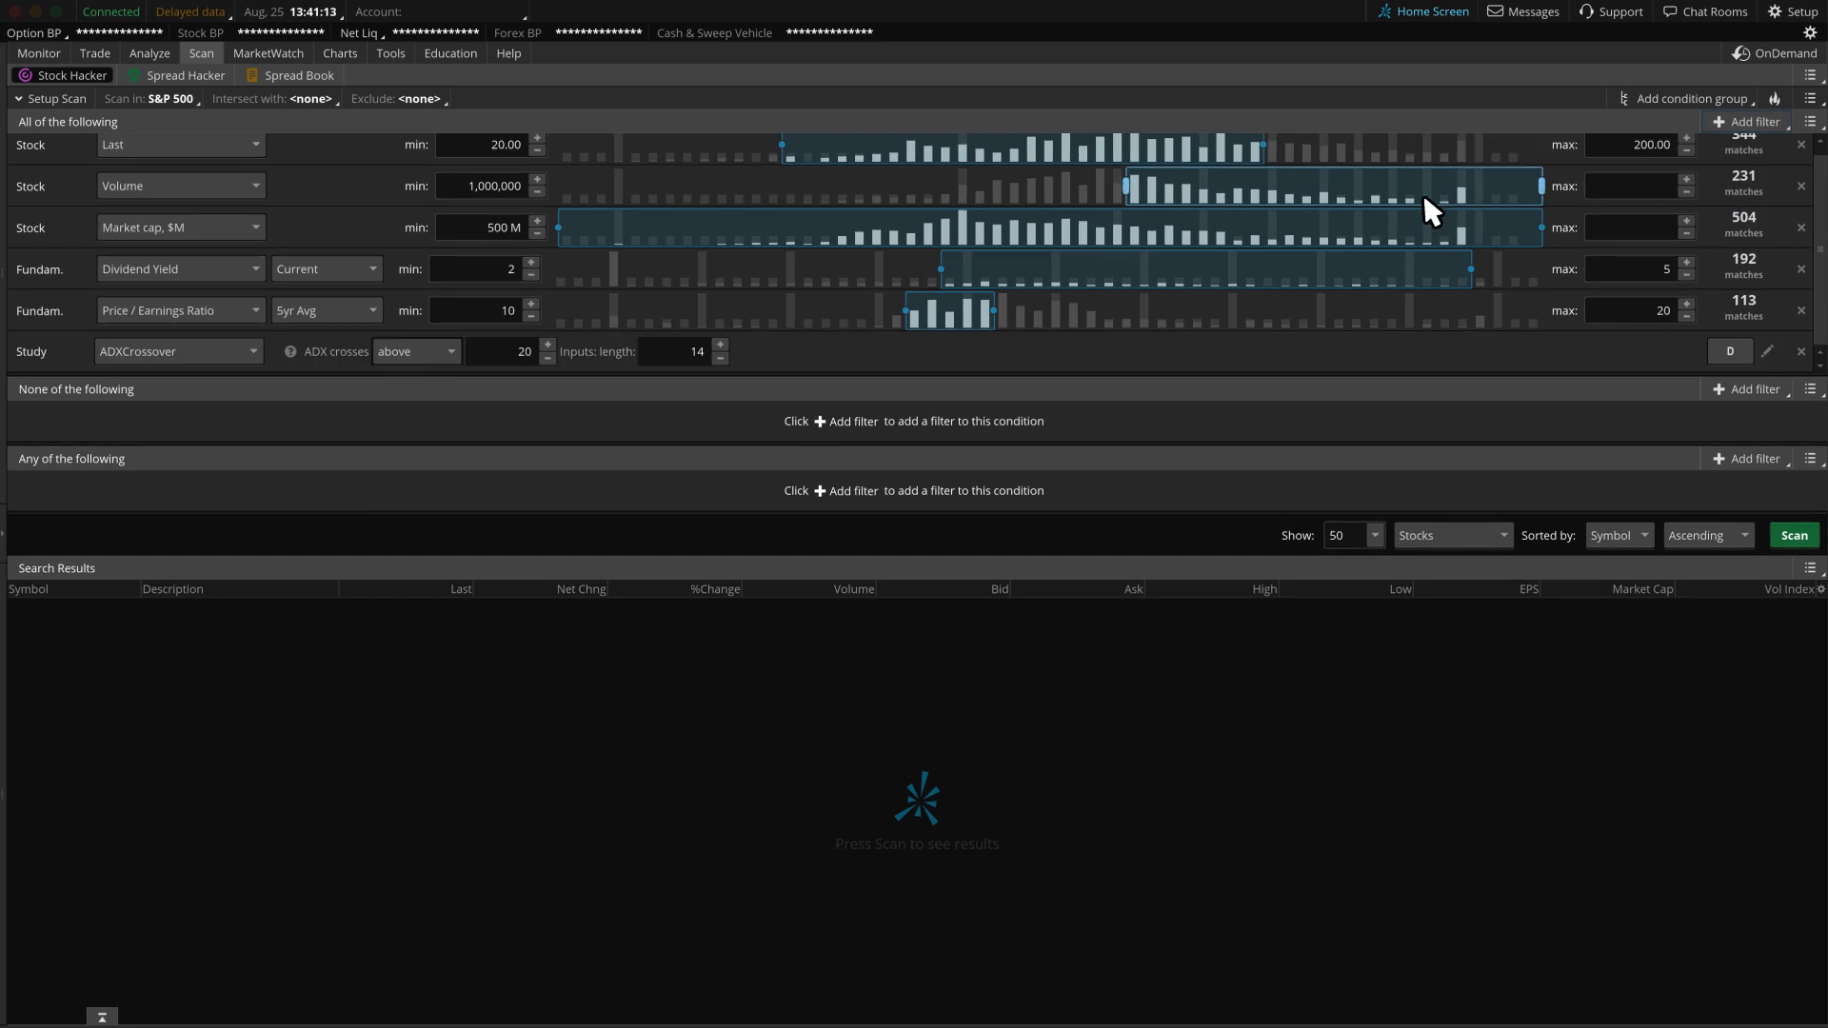
{"action": "left_click", "coordinate": [219, 348]}
- Run a MovingAverage_Scan for closes 3% above the 50-period average
{"action": "mouse_move", "coordinate": [197, 535]}
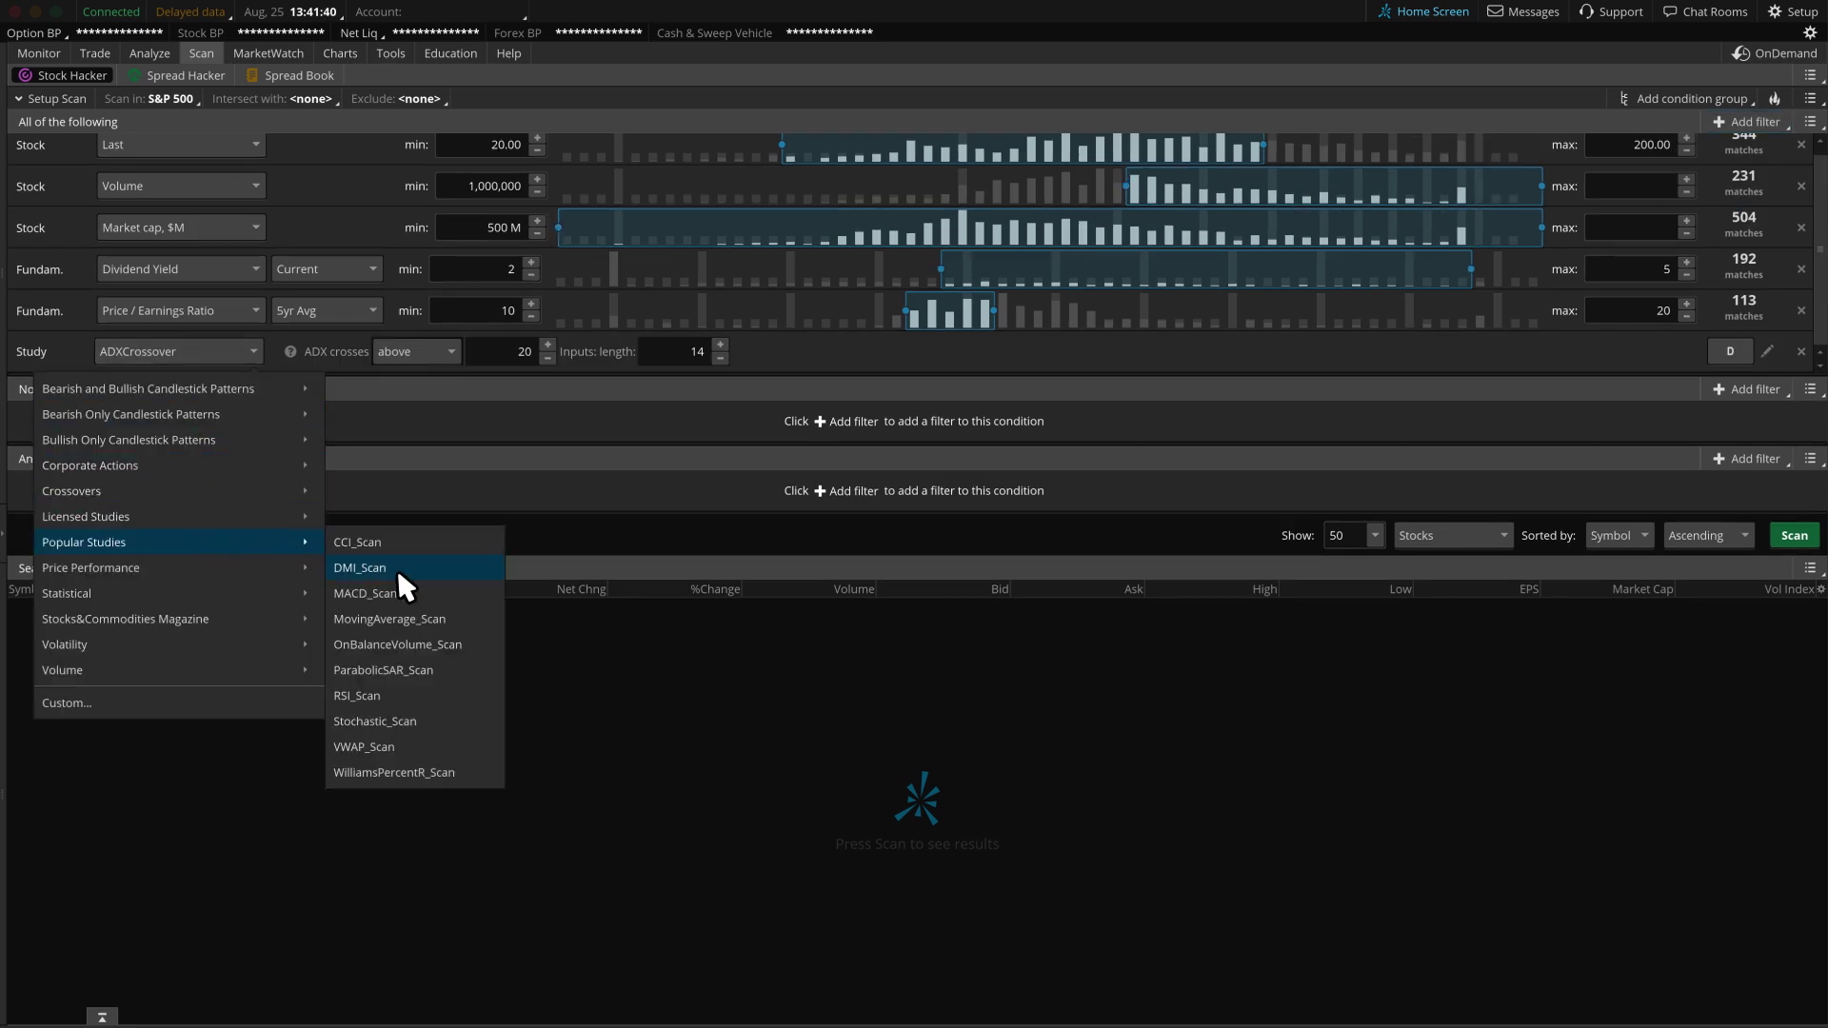
{"action": "left_click", "coordinate": [430, 609]}
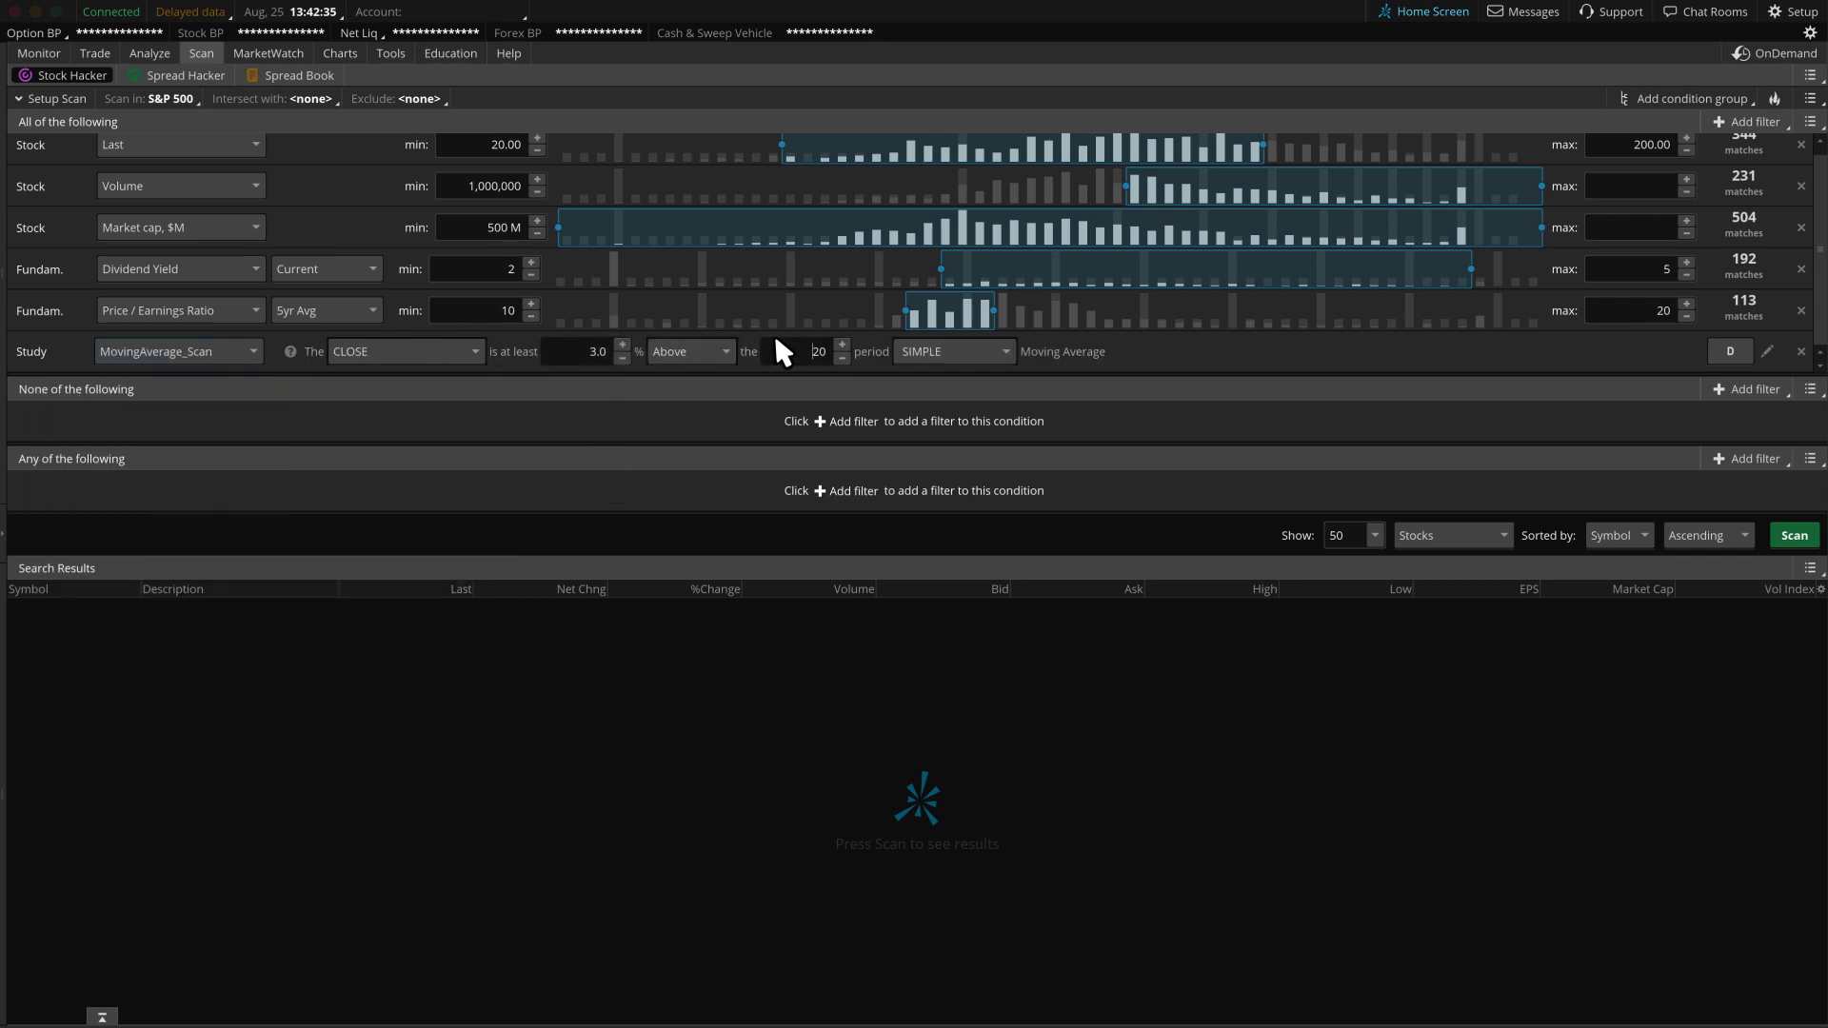
{"action": "left_click", "coordinate": [776, 341]}
{"action": "type", "text": "50"}
{"action": "key", "text": "Return"}
{"action": "left_click", "coordinate": [1795, 537]}
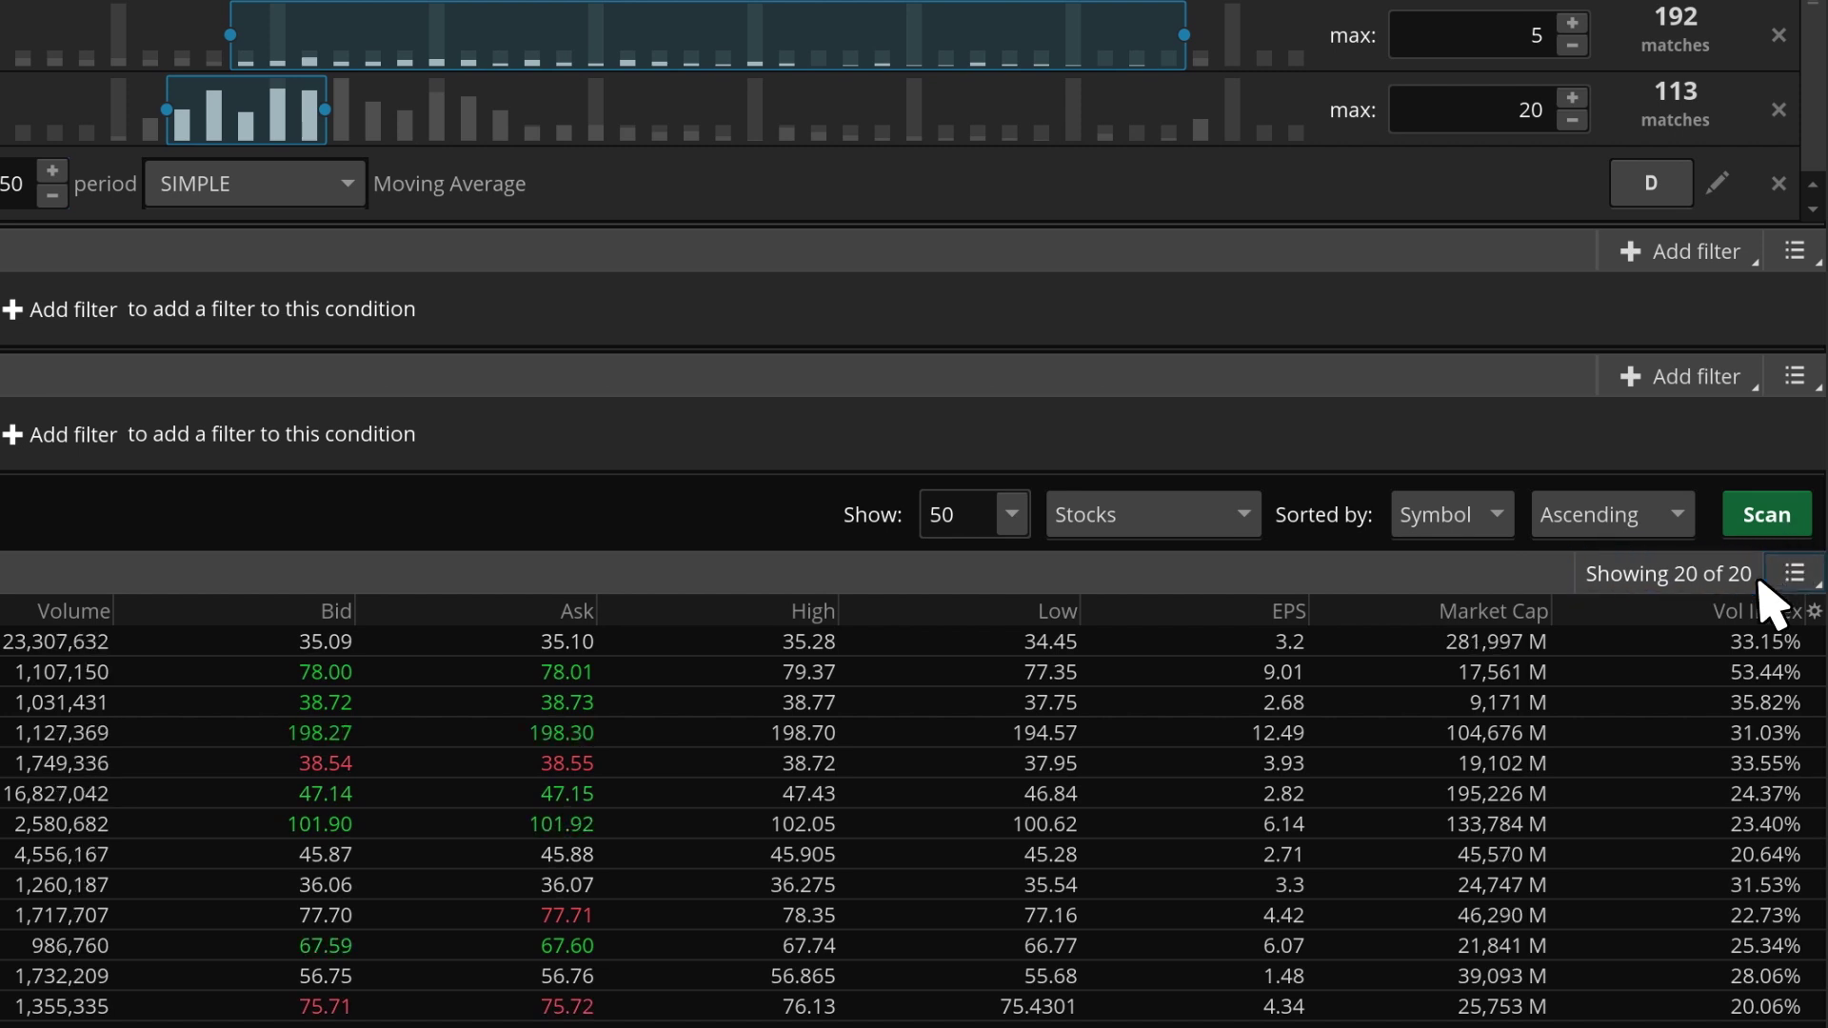
- Save the 20 matching stocks as the 'S&P 500 Screener' watchlist
{"action": "left_click", "coordinate": [1796, 574]}
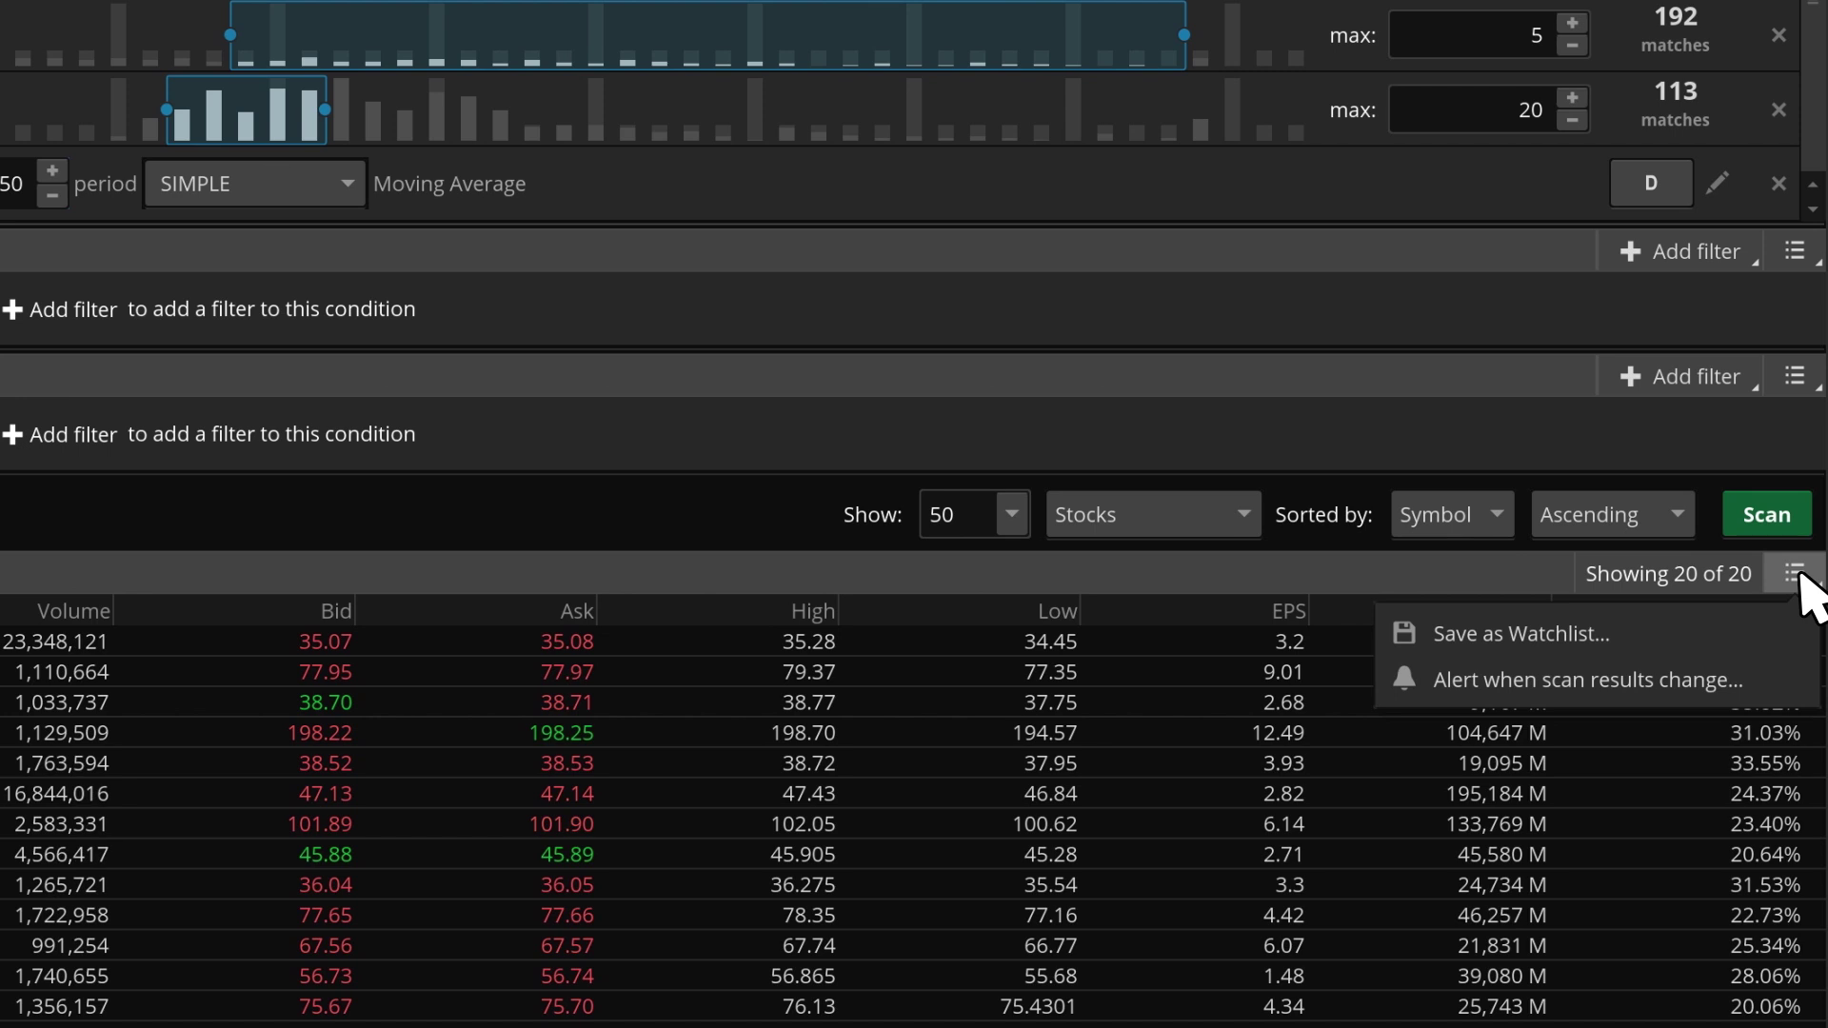
{"action": "left_click", "coordinate": [1762, 636]}
{"action": "type", "text": "S&P "}
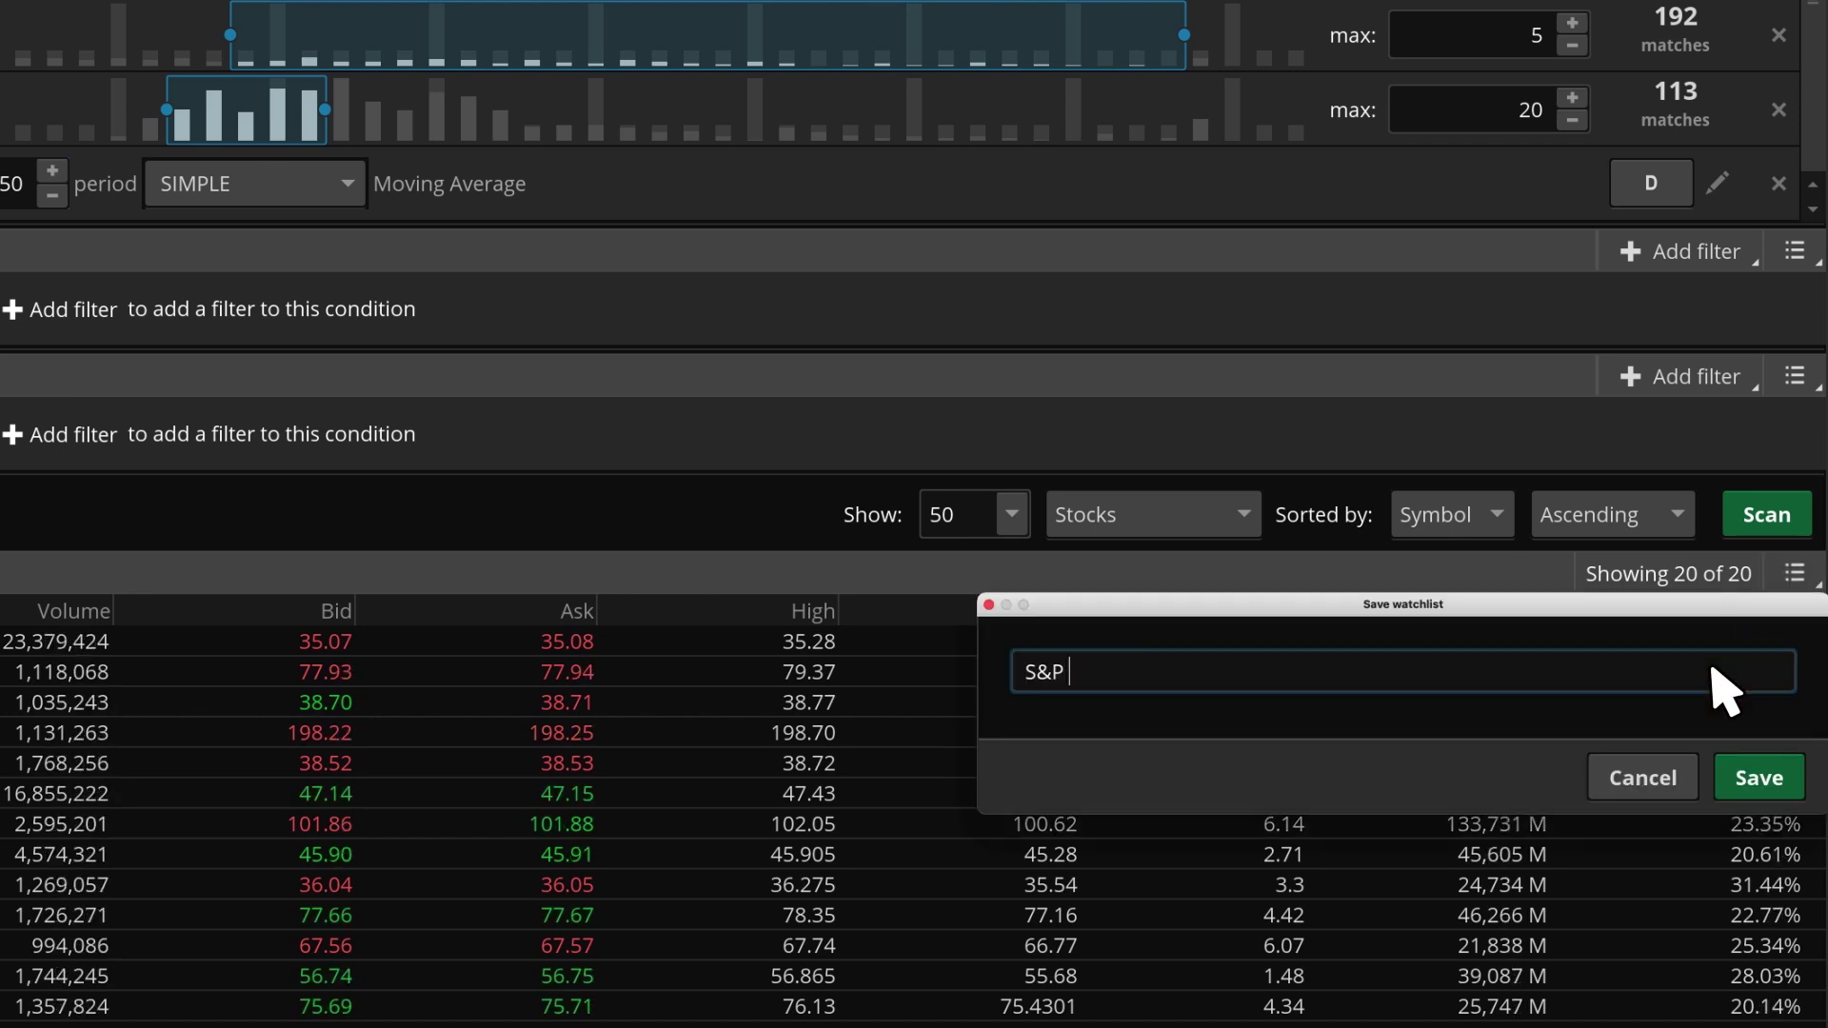
{"action": "type", "text": "500 Screener"}
{"action": "left_click", "coordinate": [1769, 773]}
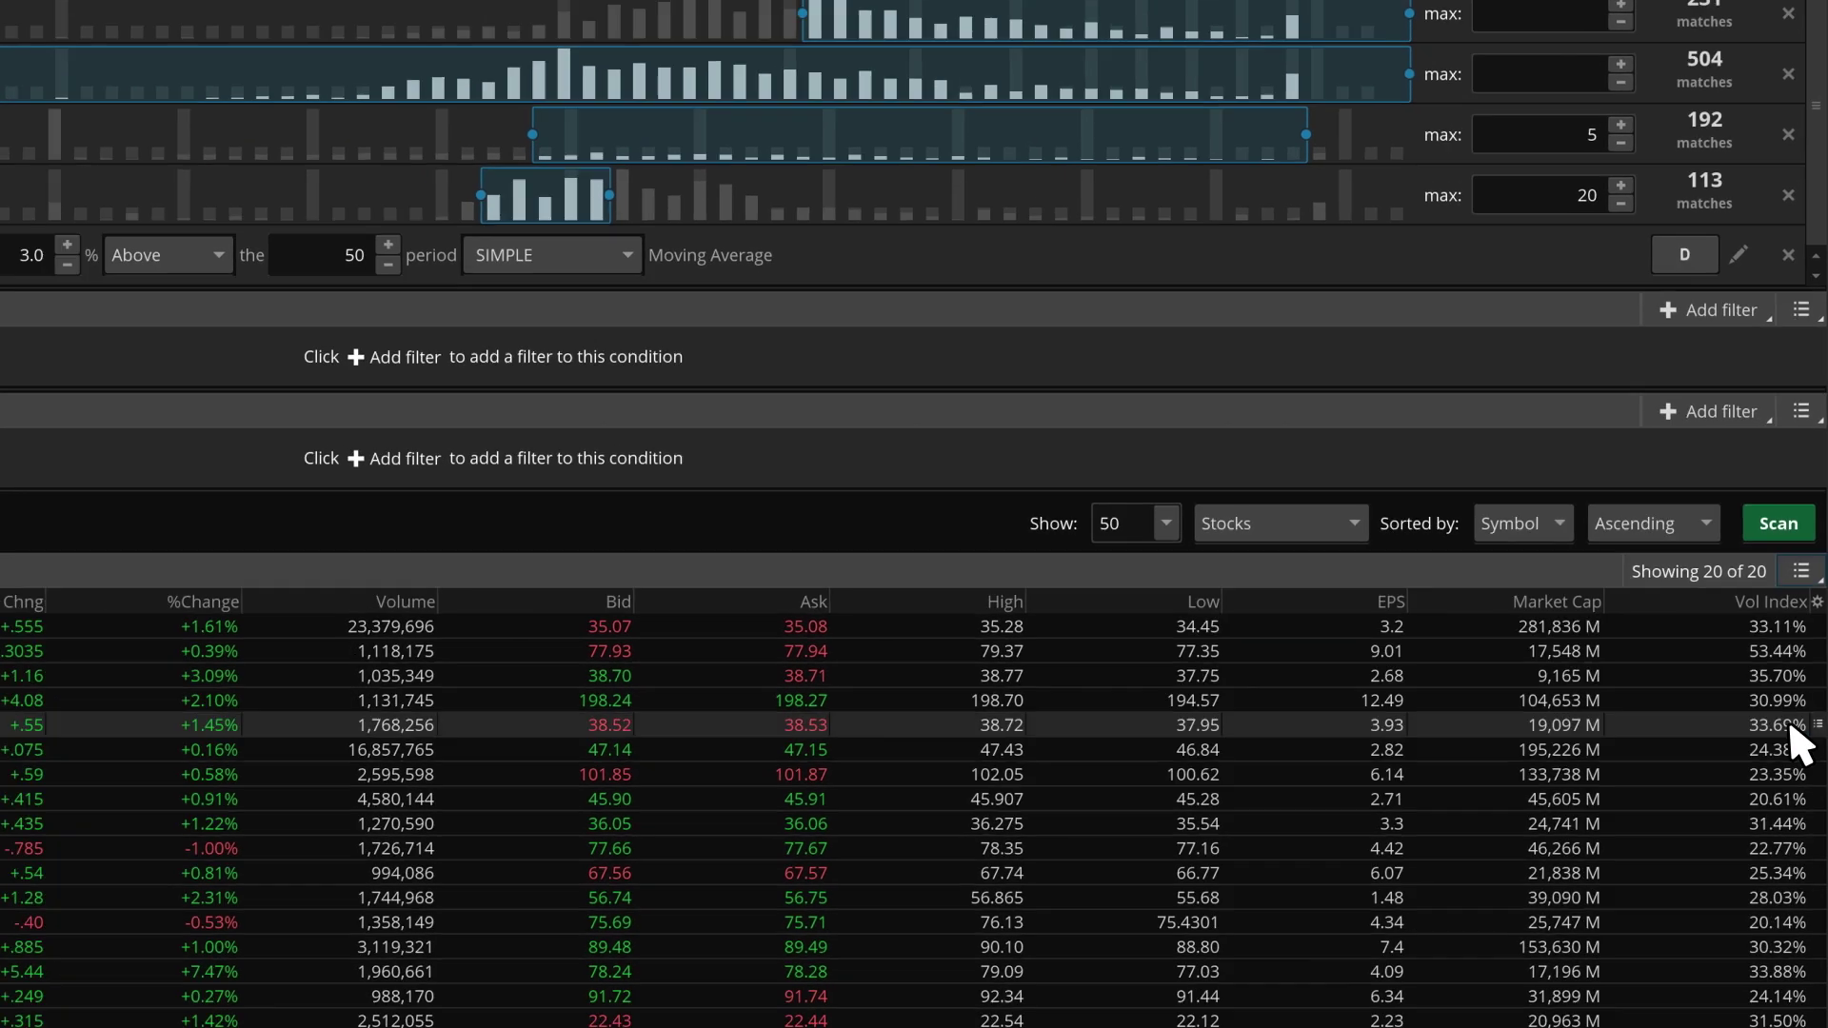
{"action": "left_click", "coordinate": [182, 68]}
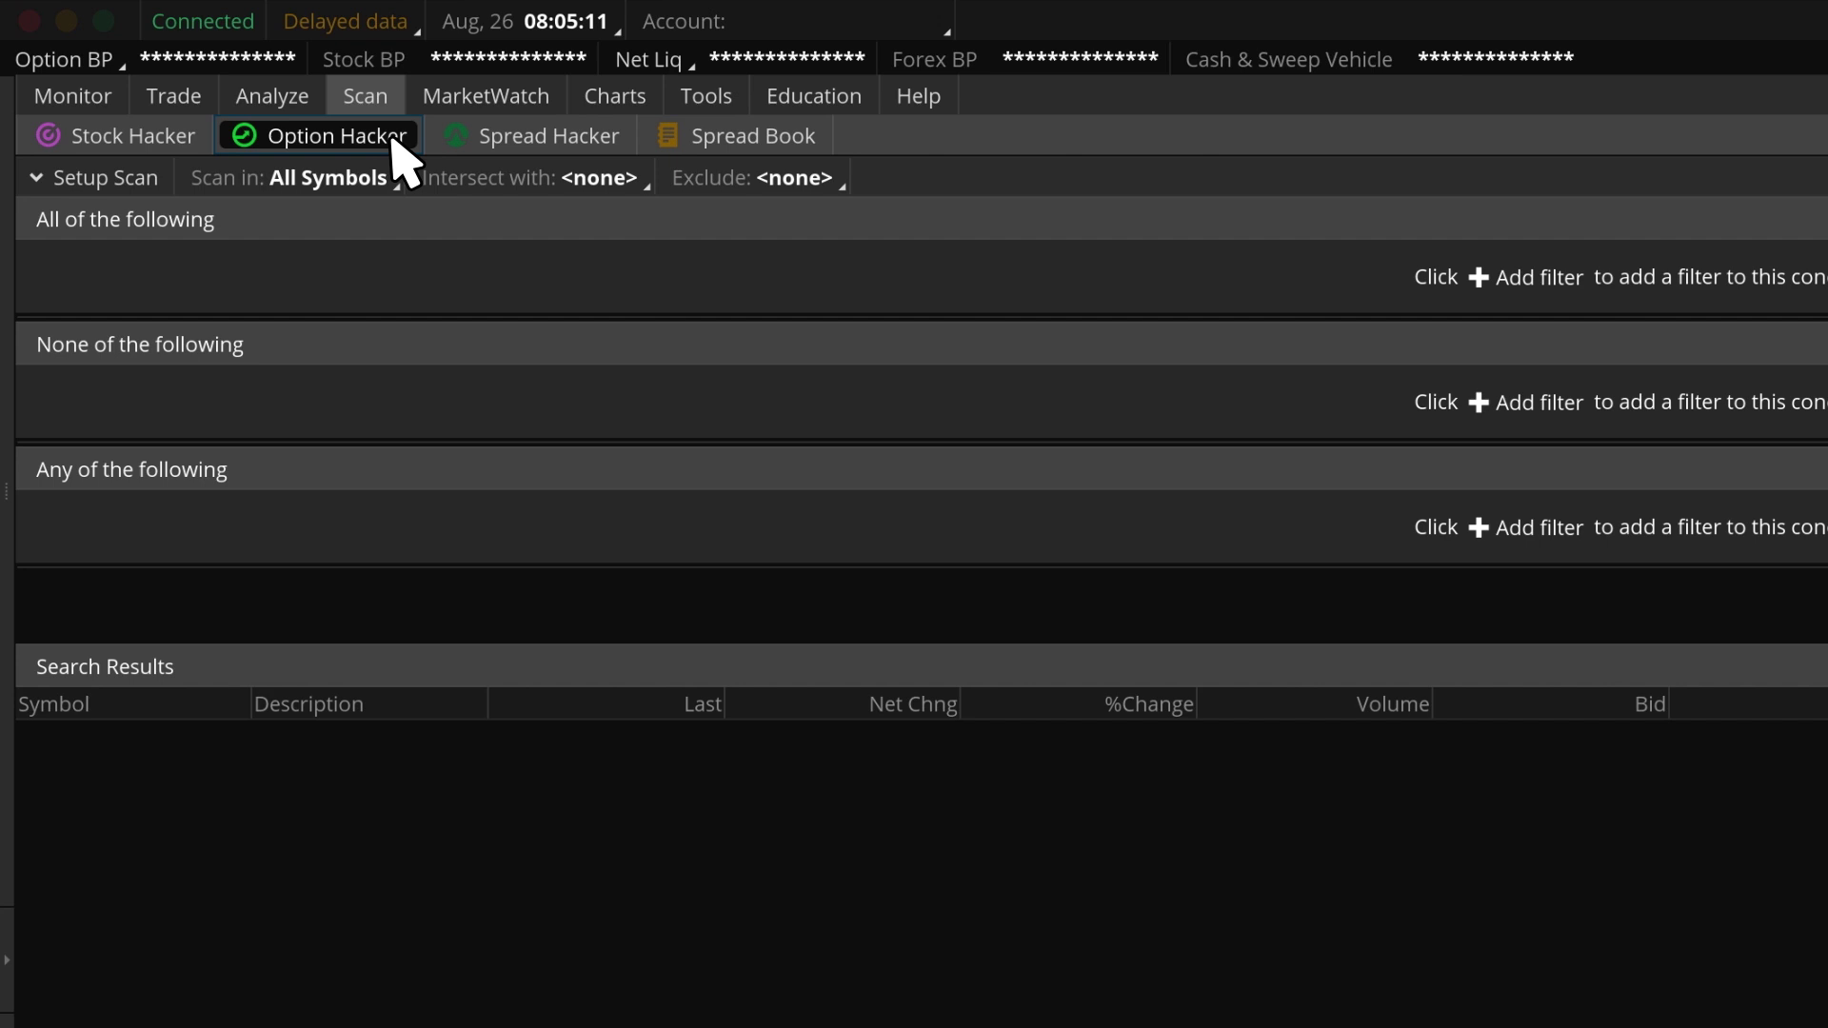
- Scan the S&P 500 in Option Hacker and add a Stock filter
{"action": "left_click", "coordinate": [369, 179]}
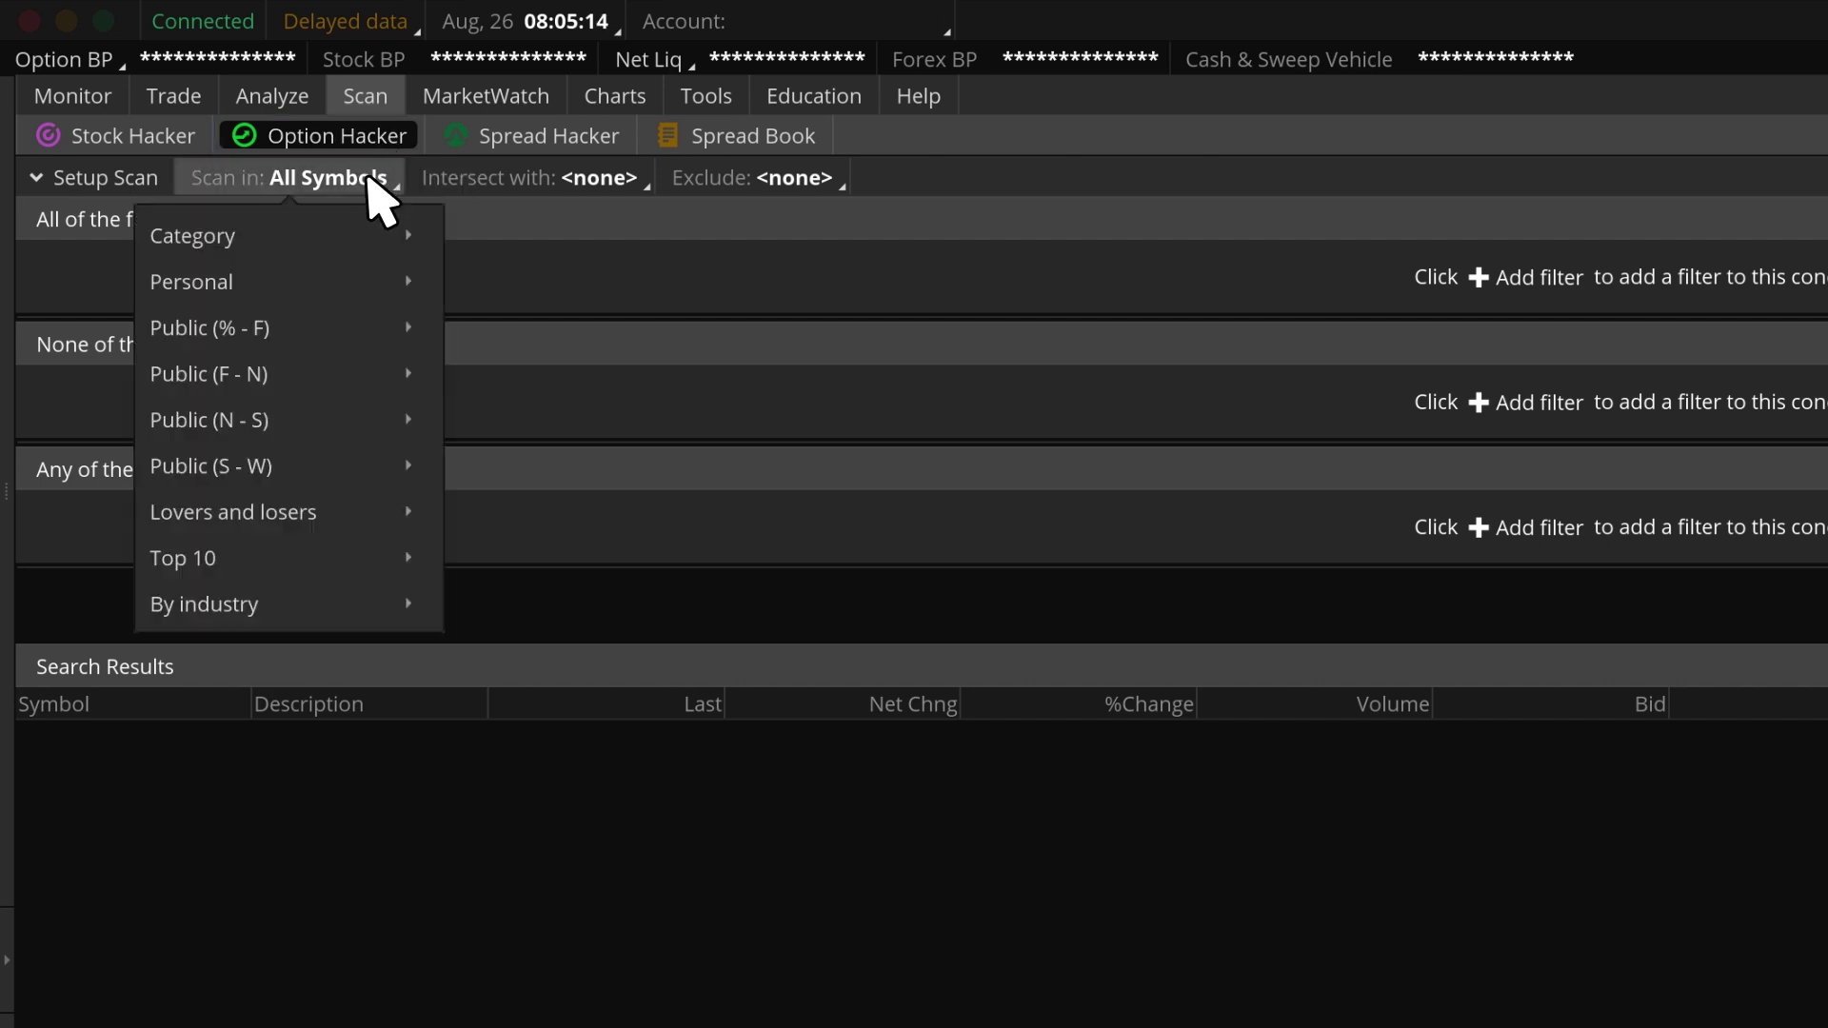
{"action": "mouse_move", "coordinate": [404, 477]}
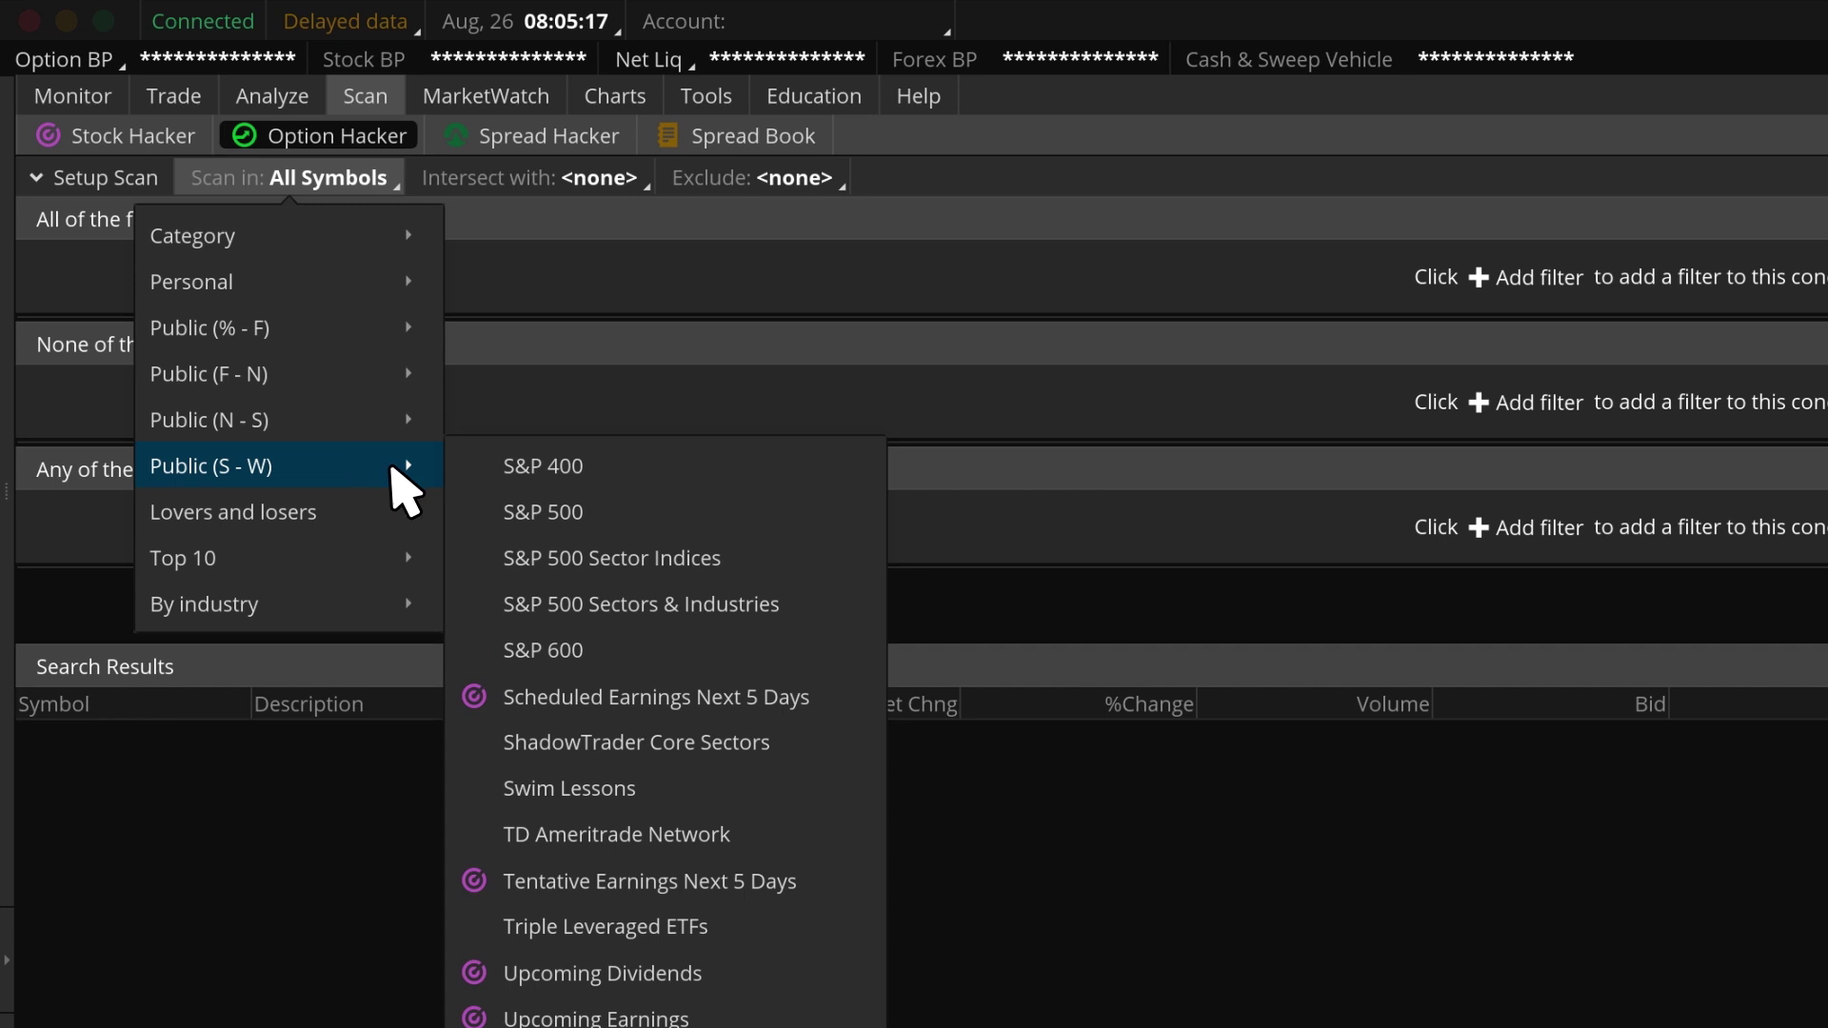
{"action": "left_click", "coordinate": [567, 510]}
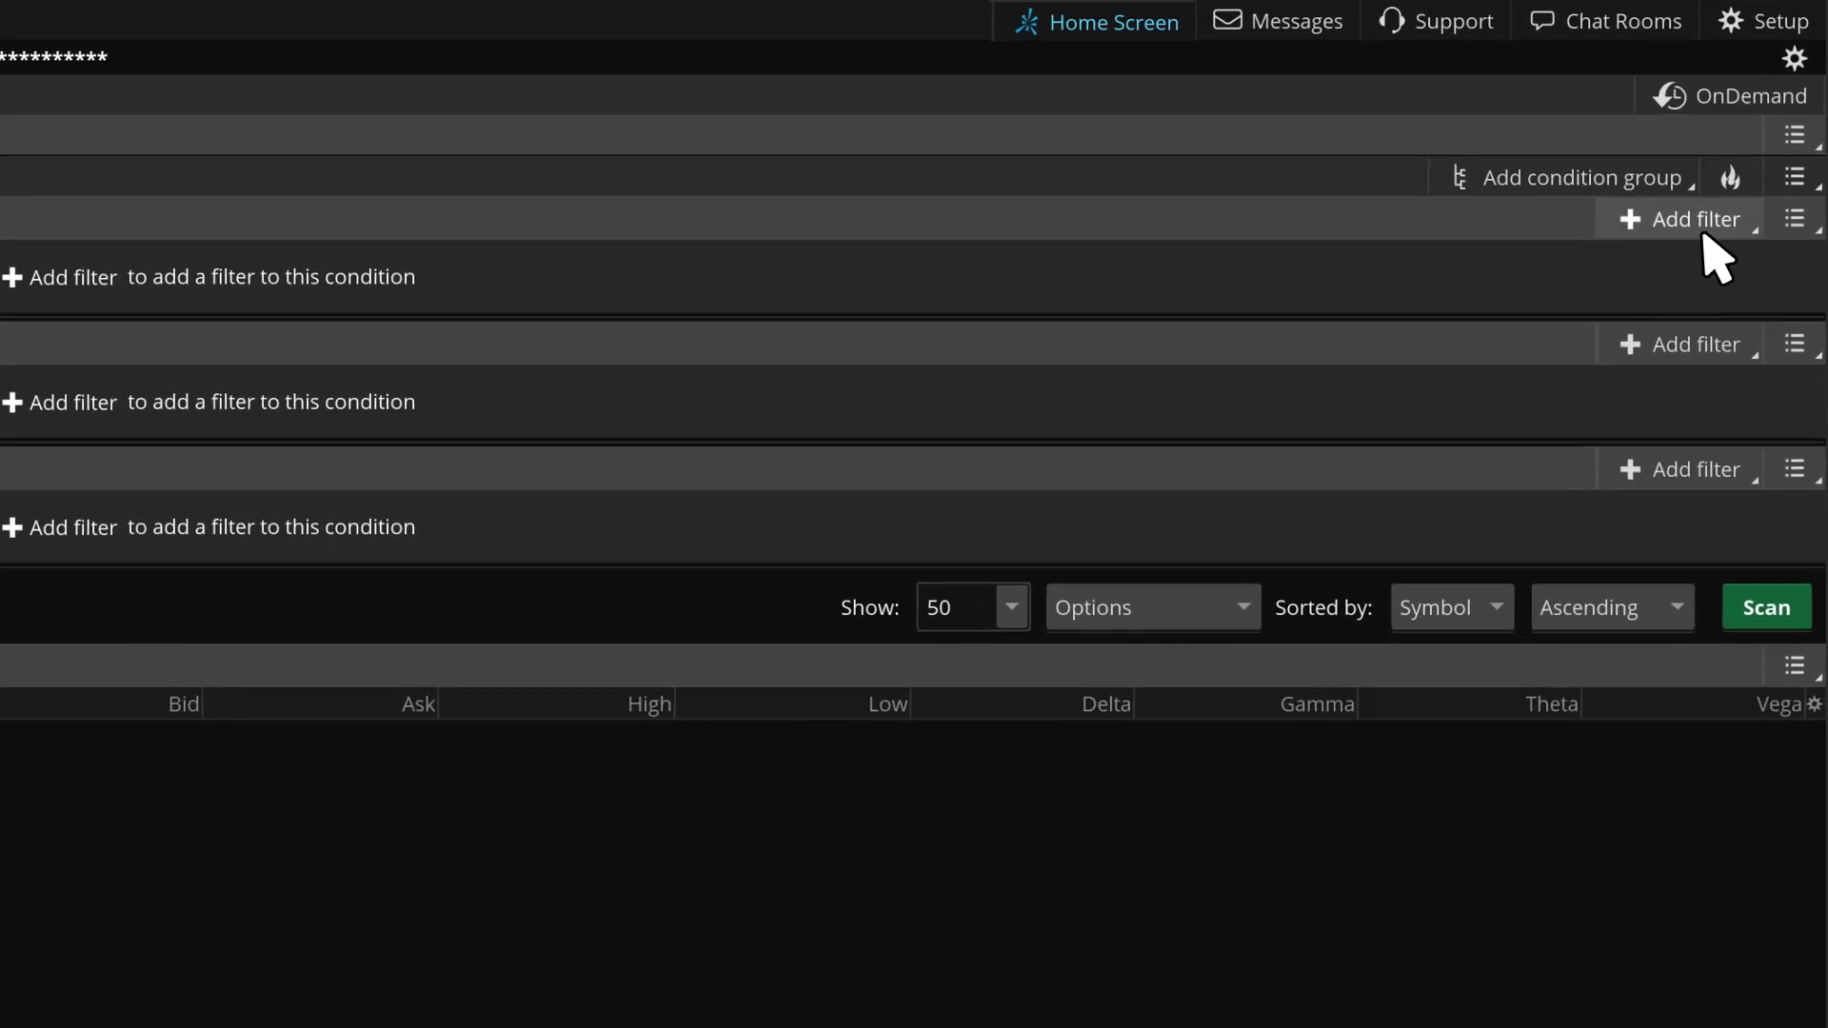
{"action": "left_click", "coordinate": [1705, 228]}
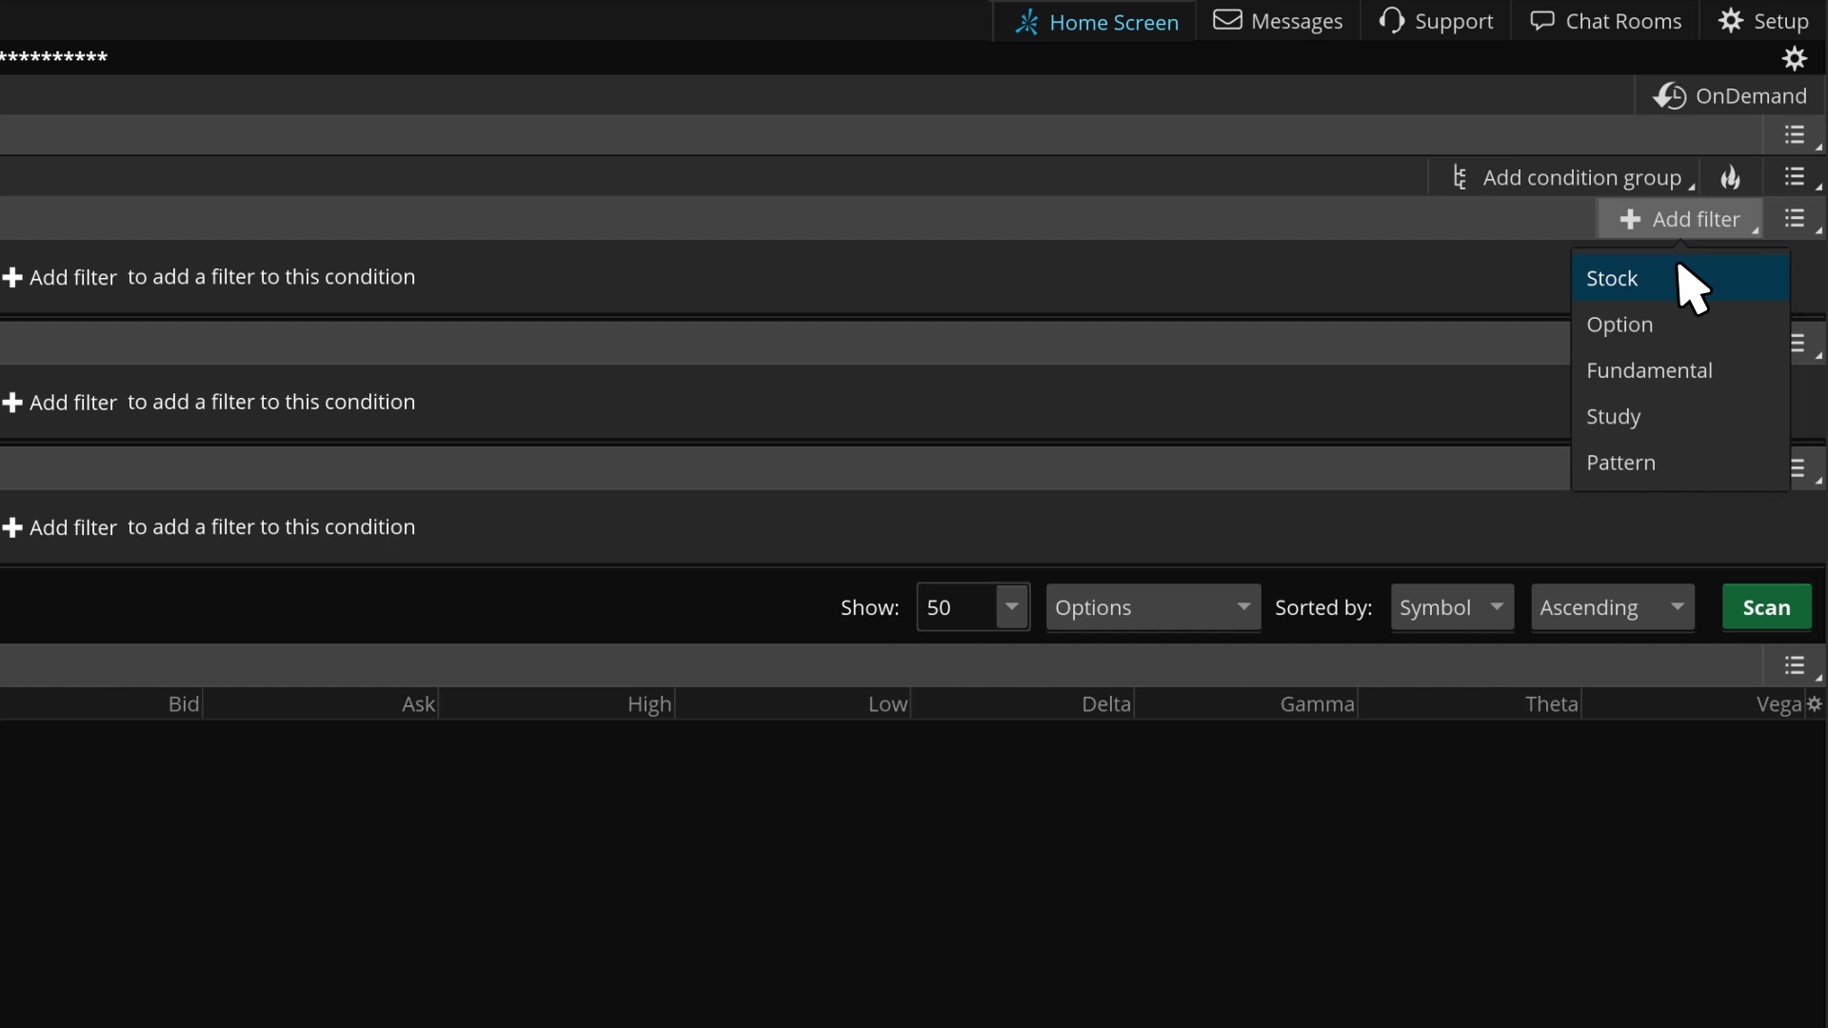
{"action": "left_click", "coordinate": [1690, 286]}
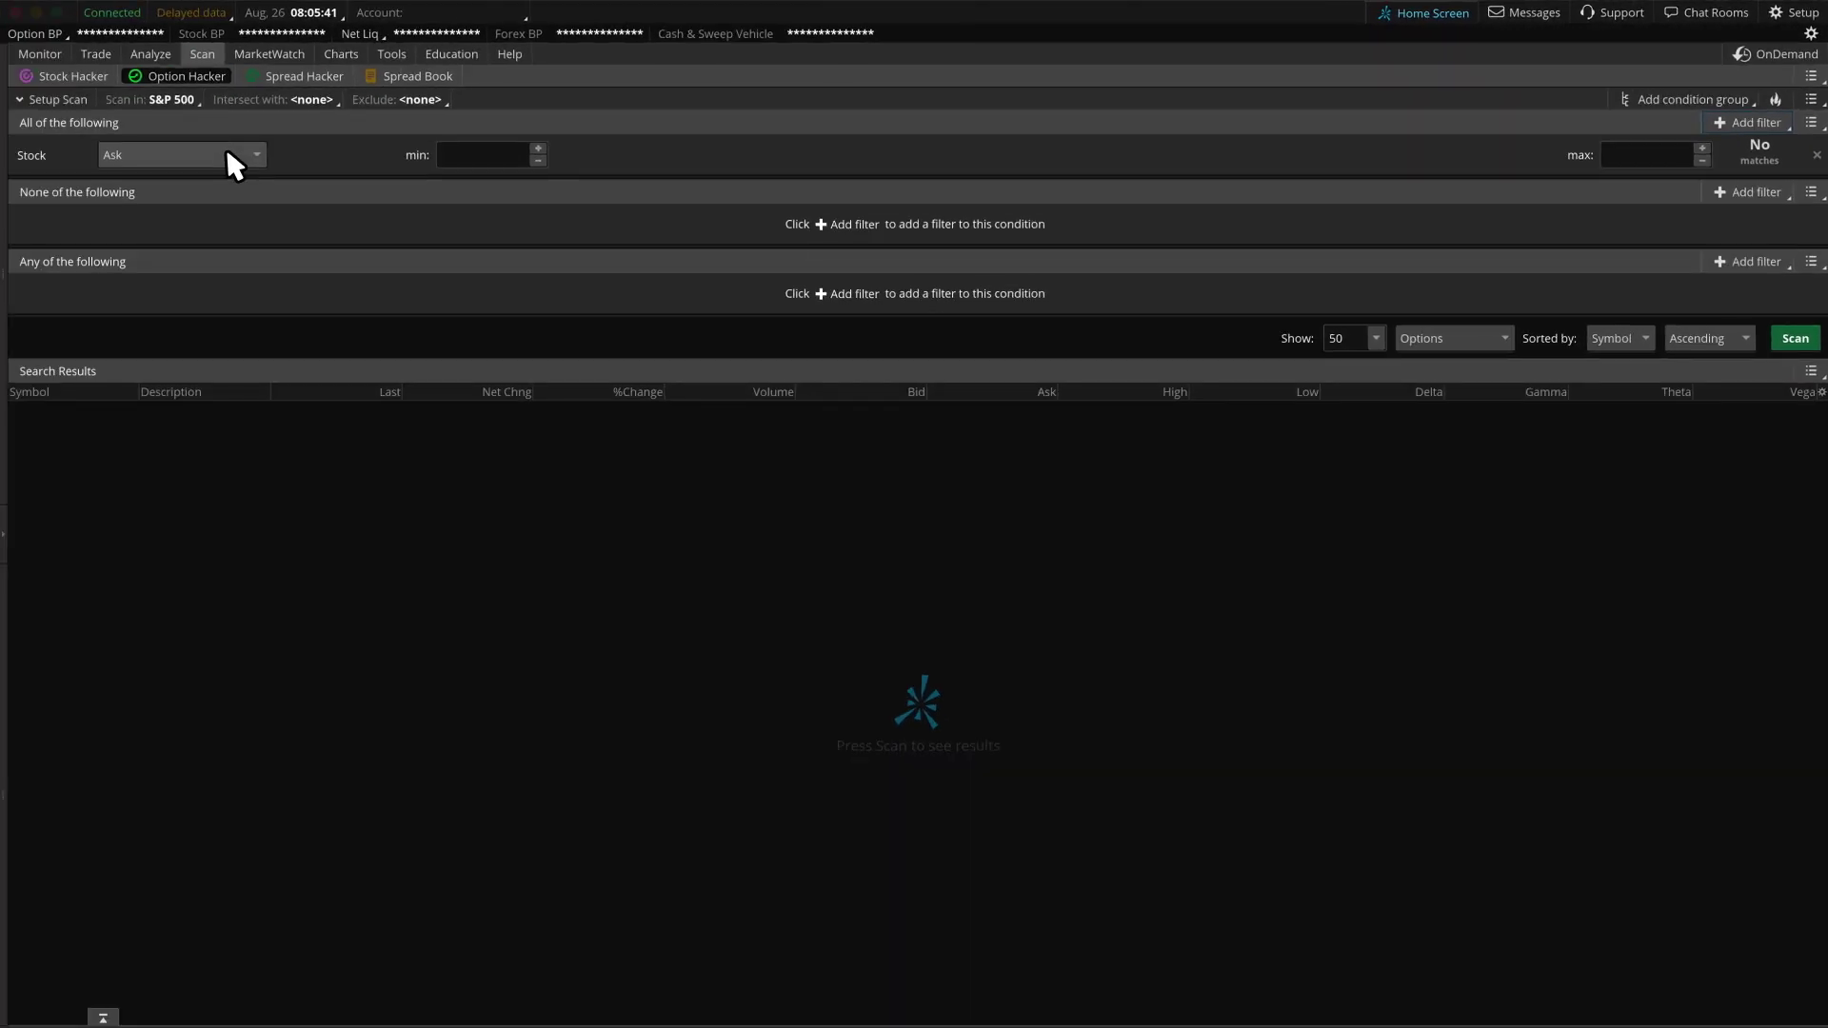
- Switch the stock filter to Last price with a 200 maximum
{"action": "left_click", "coordinate": [229, 154]}
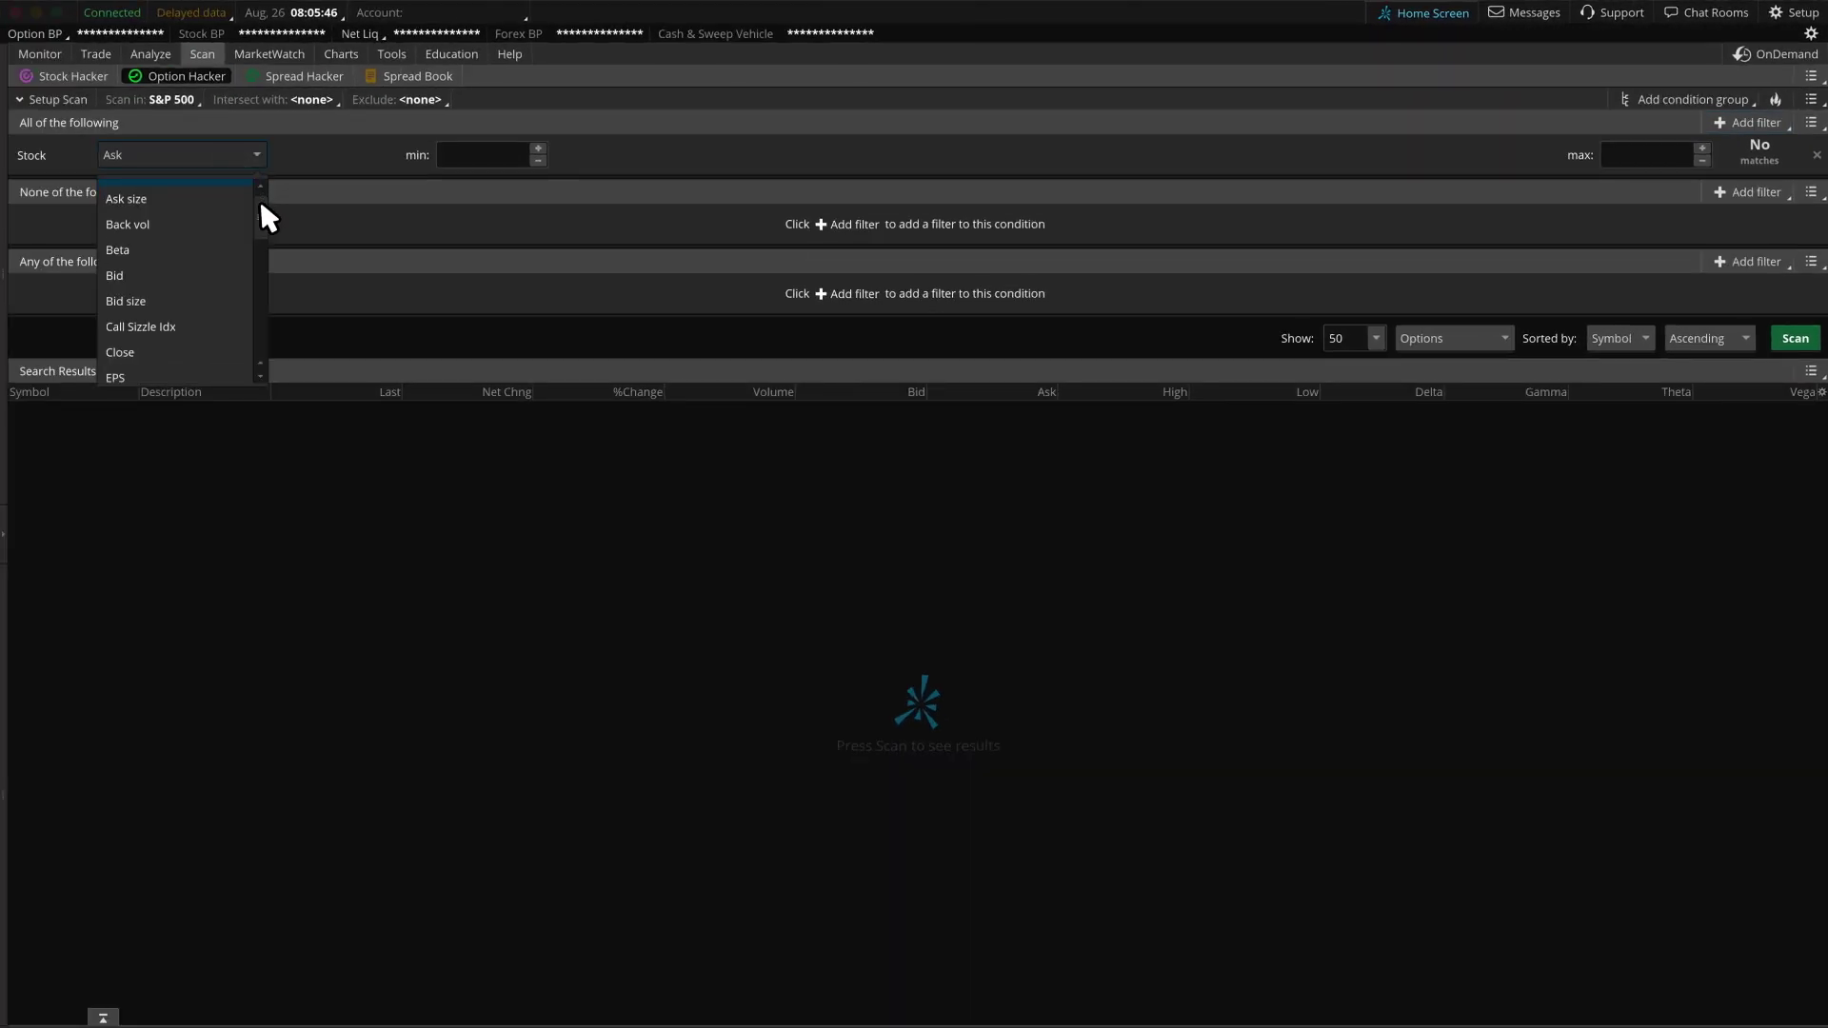
{"action": "left_click_drag", "start_coordinate": [260, 200], "coordinate": [255, 232]}
{"action": "left_click", "coordinate": [181, 267]}
{"action": "left_click", "coordinate": [1652, 152]}
{"action": "type", "text": "200"}
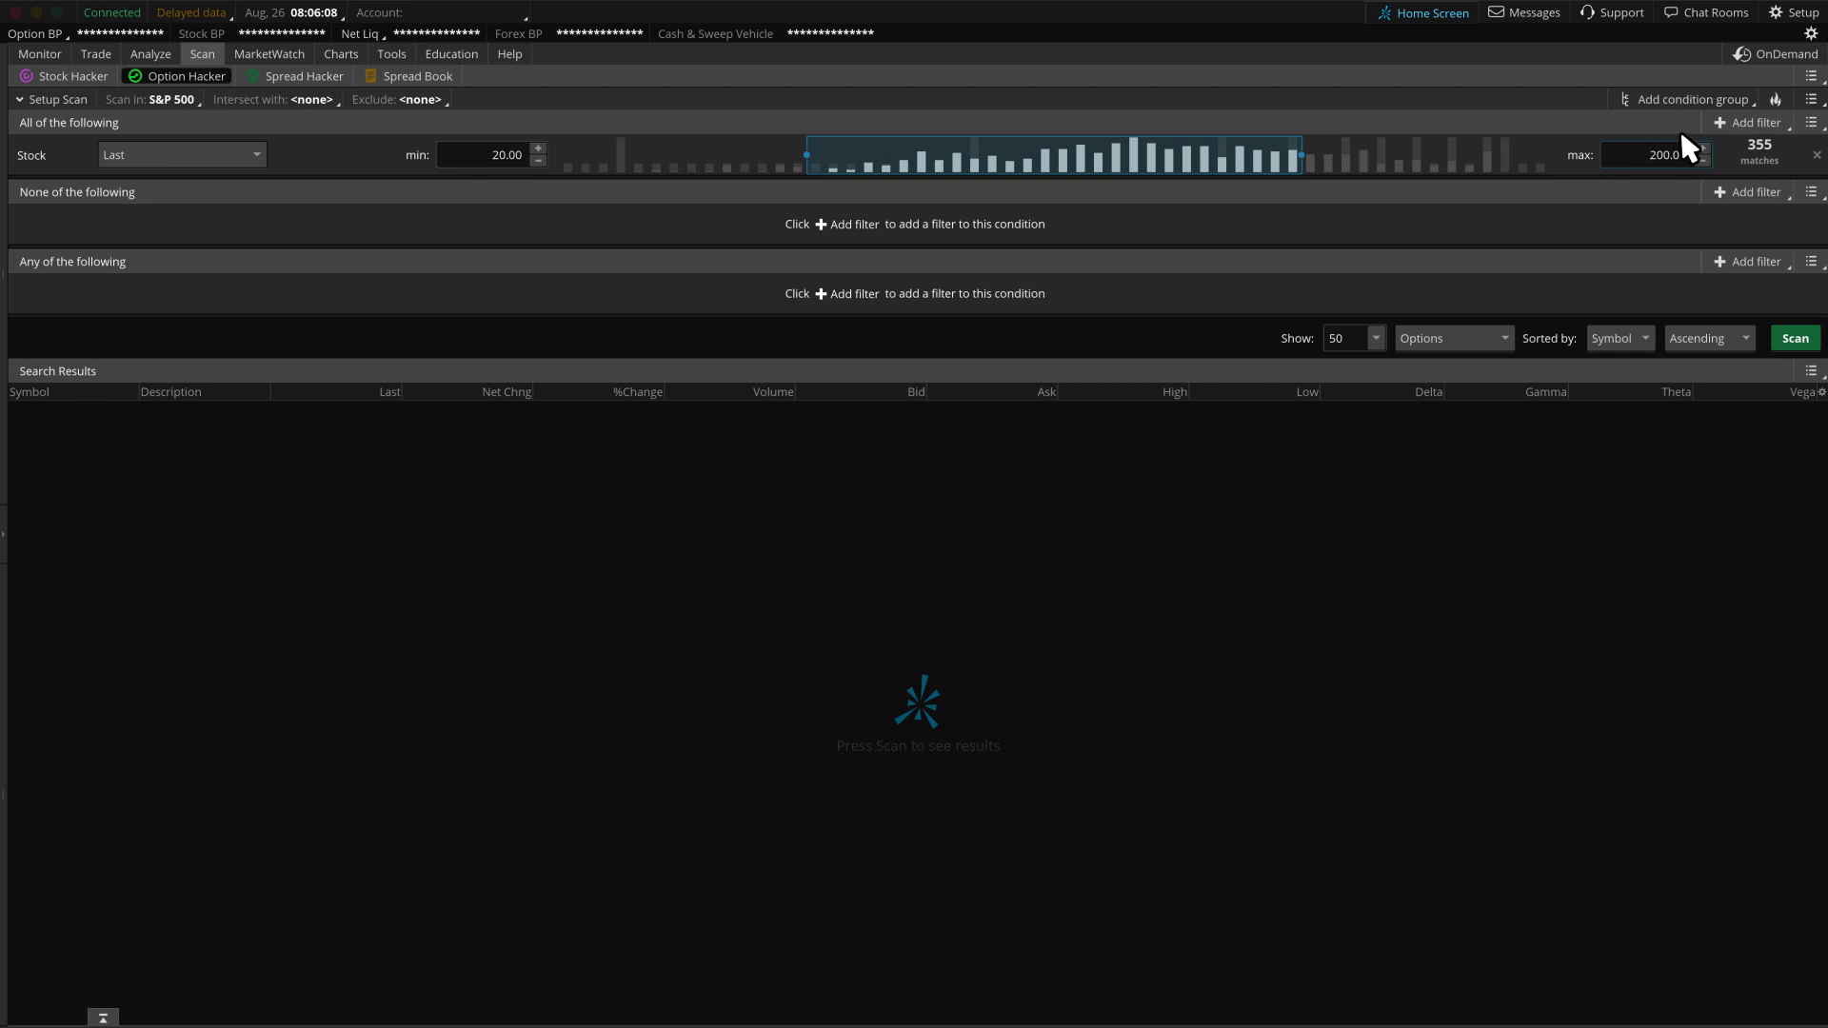
- Add four option filter rows and set option Ask to .50–10000
{"action": "left_click", "coordinate": [1747, 122]}
{"action": "left_click", "coordinate": [1714, 181]}
{"action": "left_click", "coordinate": [1747, 122]}
{"action": "left_click", "coordinate": [1714, 181]}
{"action": "left_click", "coordinate": [1747, 122]}
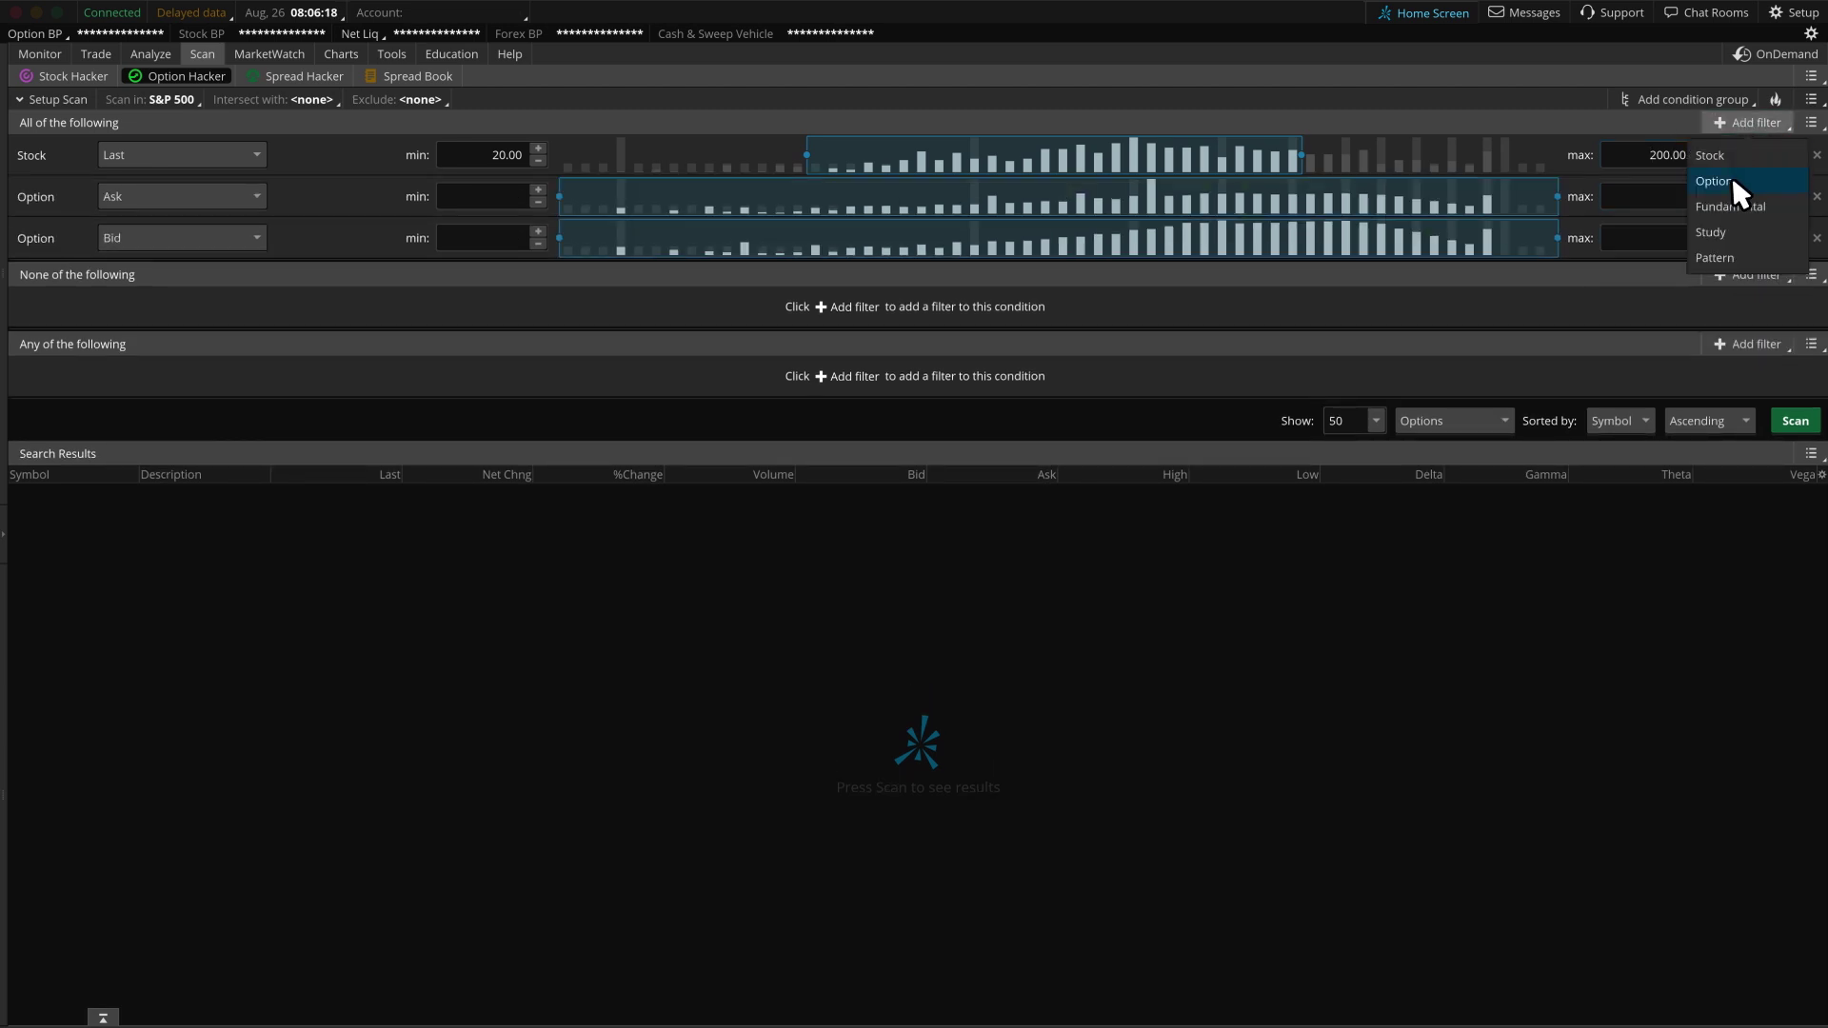
{"action": "left_click", "coordinate": [1733, 181]}
{"action": "left_click", "coordinate": [1747, 122]}
{"action": "left_click", "coordinate": [1714, 181]}
{"action": "left_click", "coordinate": [471, 196]}
{"action": "type", "text": ".50"}
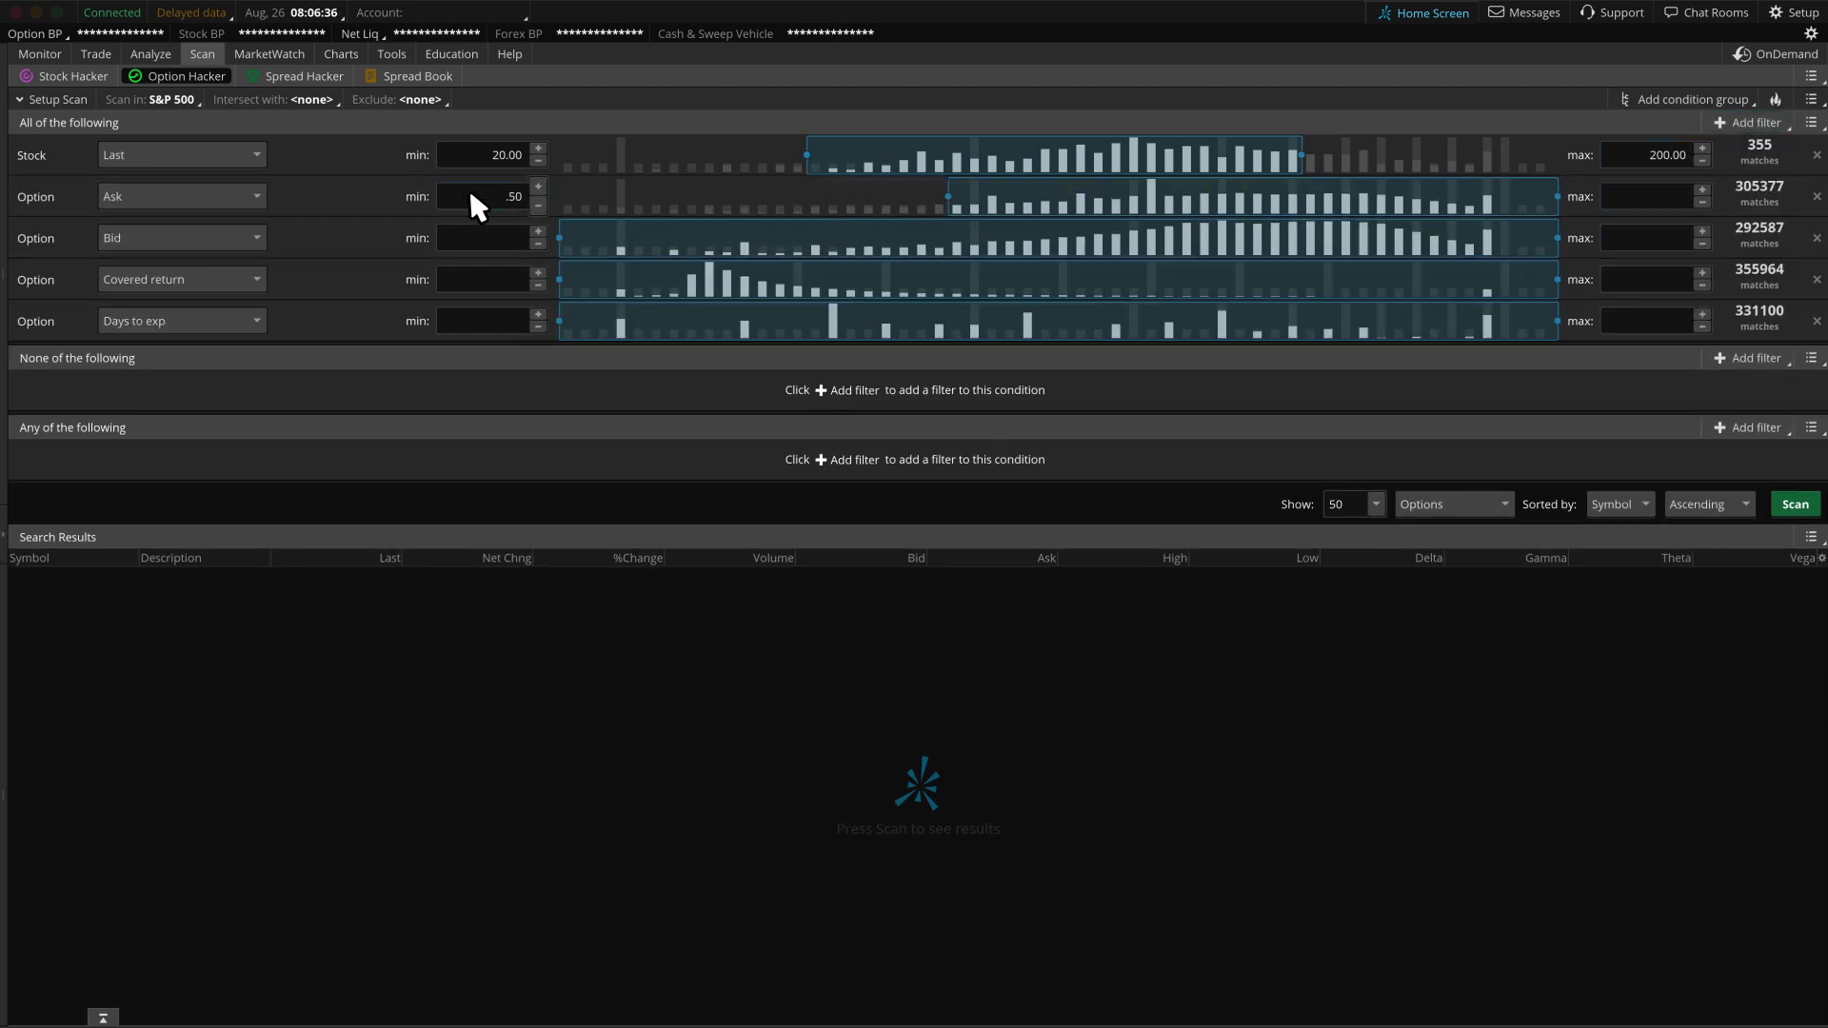
{"action": "left_click", "coordinate": [1638, 197]}
{"action": "type", "text": "10000"}
- Turn the Bid filter into Days to exp with a 20–60 range
{"action": "left_click", "coordinate": [242, 237]}
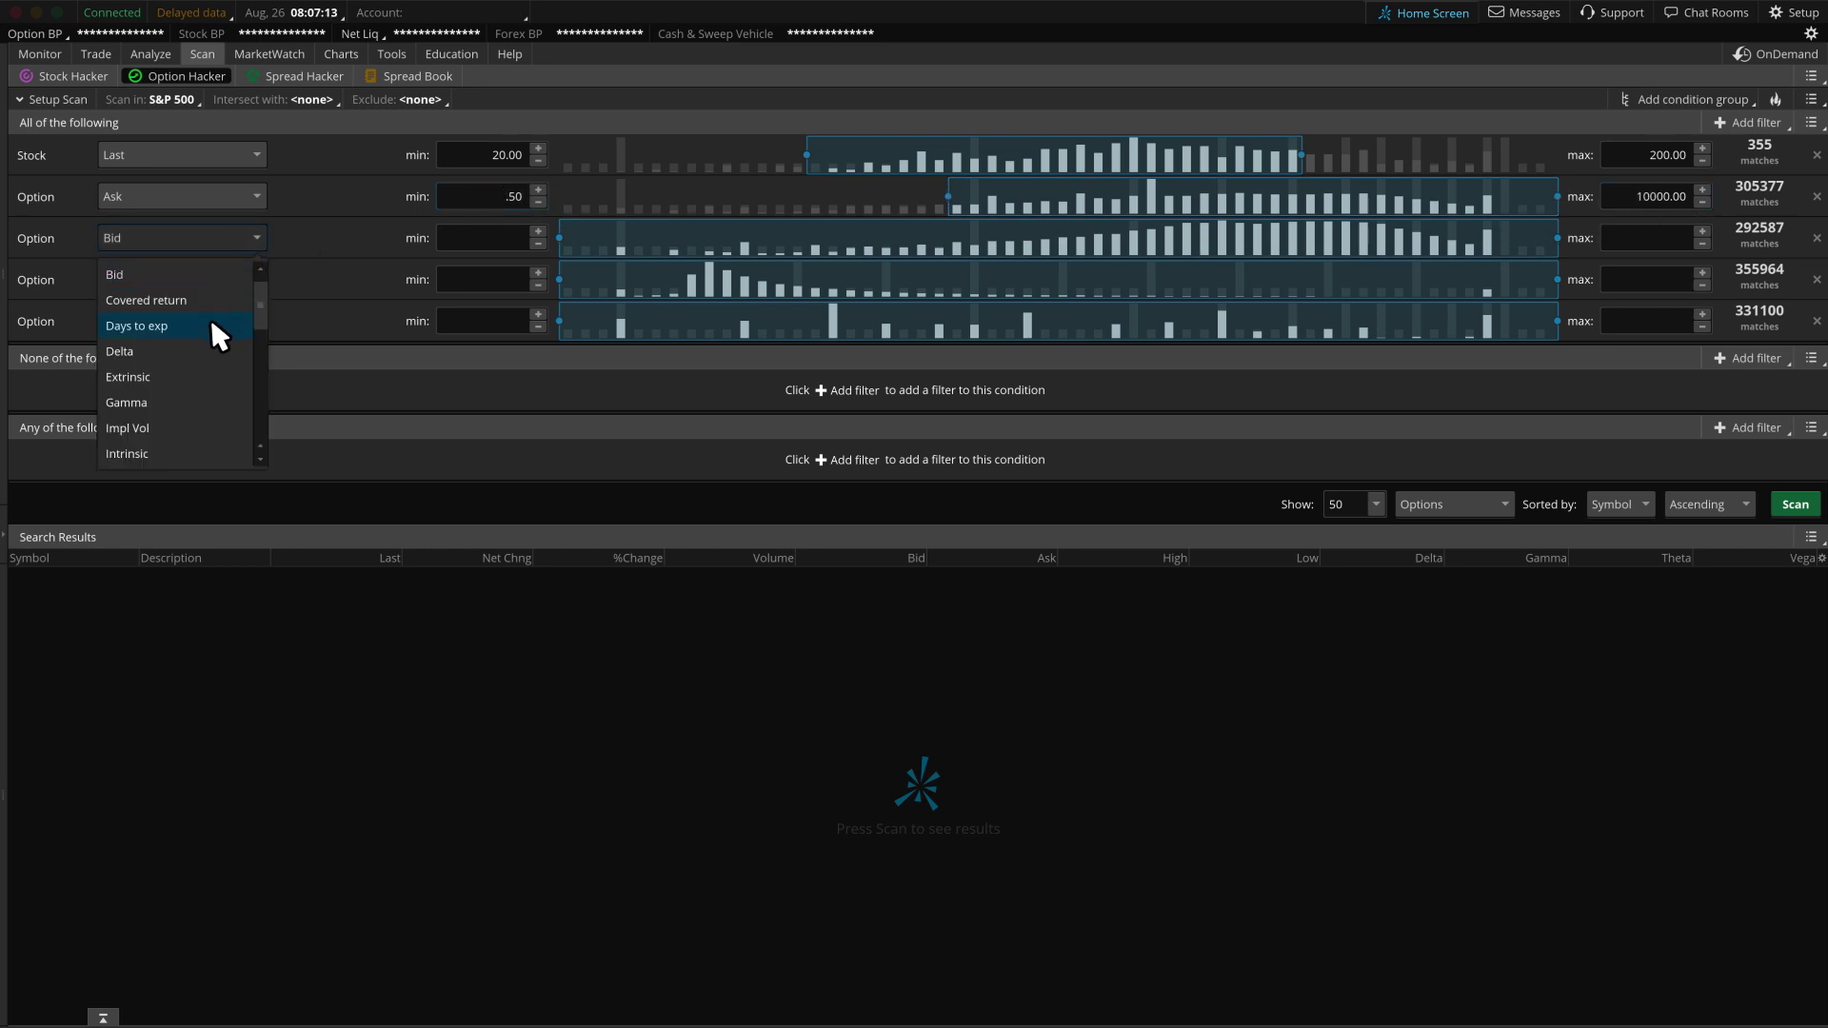
{"action": "left_click", "coordinate": [171, 325]}
{"action": "left_click", "coordinate": [448, 243]}
{"action": "type", "text": "20"}
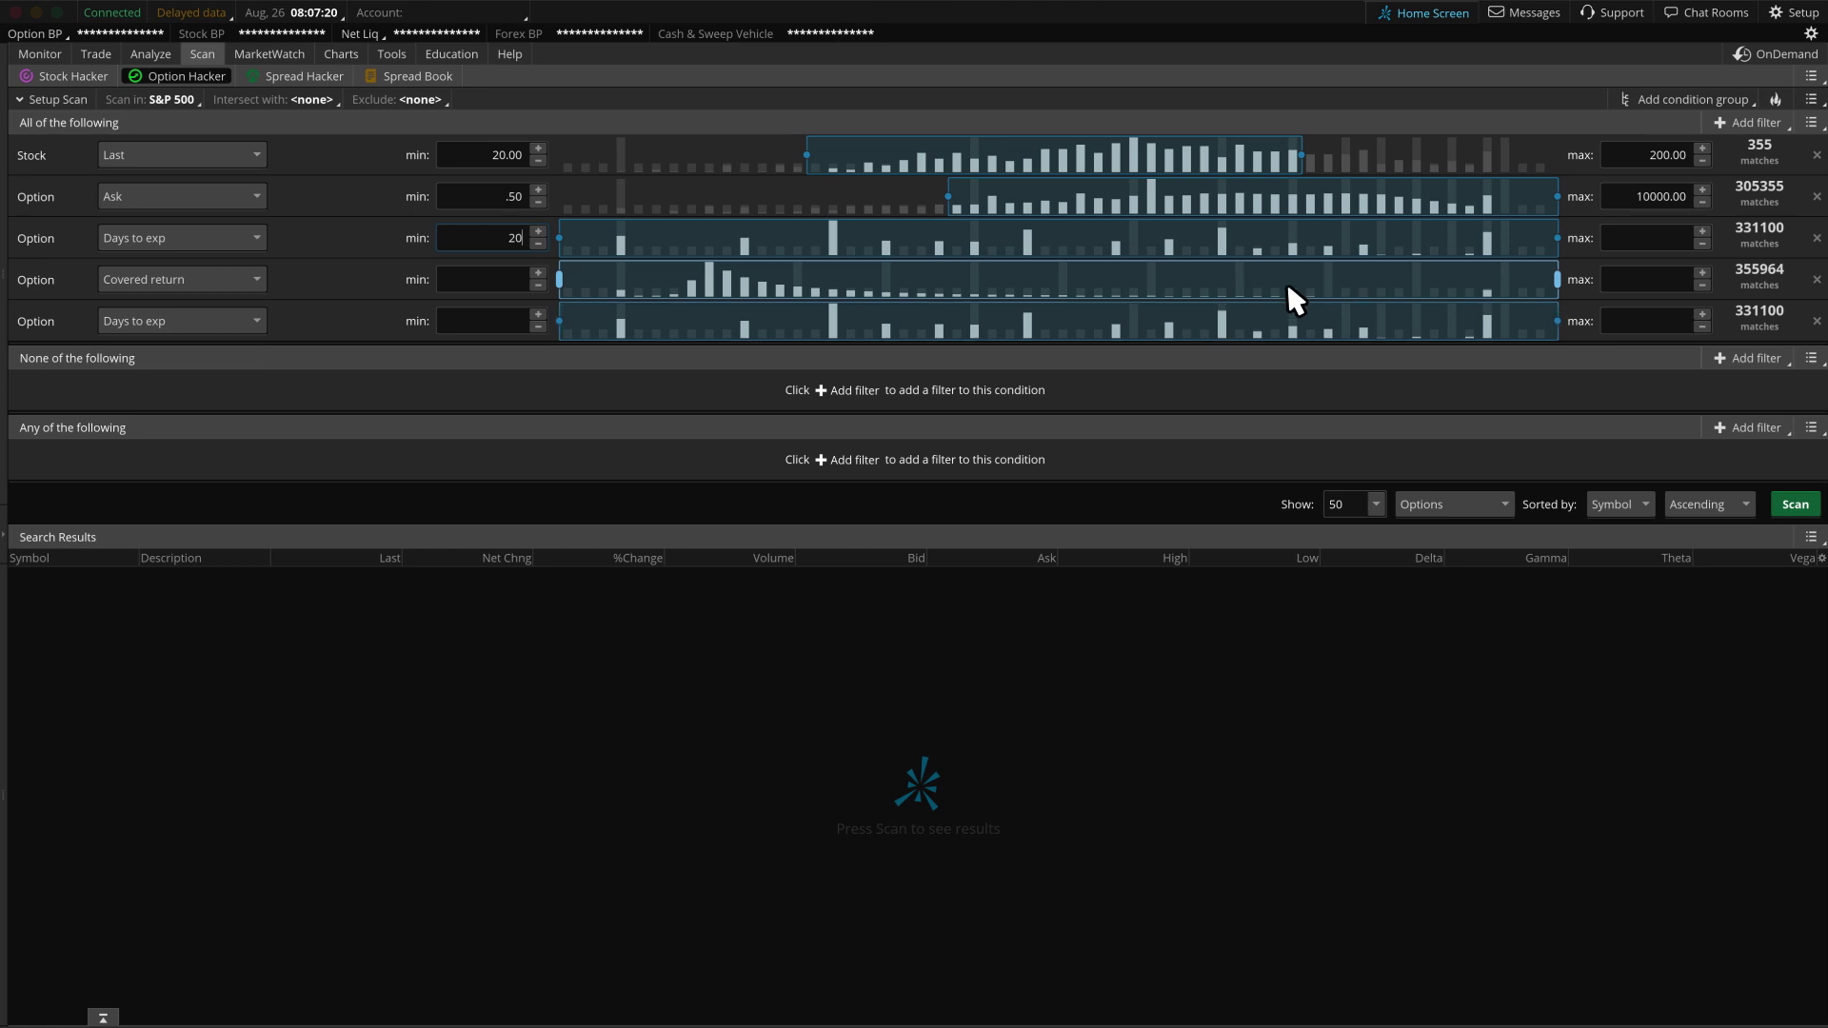
{"action": "left_click", "coordinate": [1662, 238]}
{"action": "type", "text": "60"}
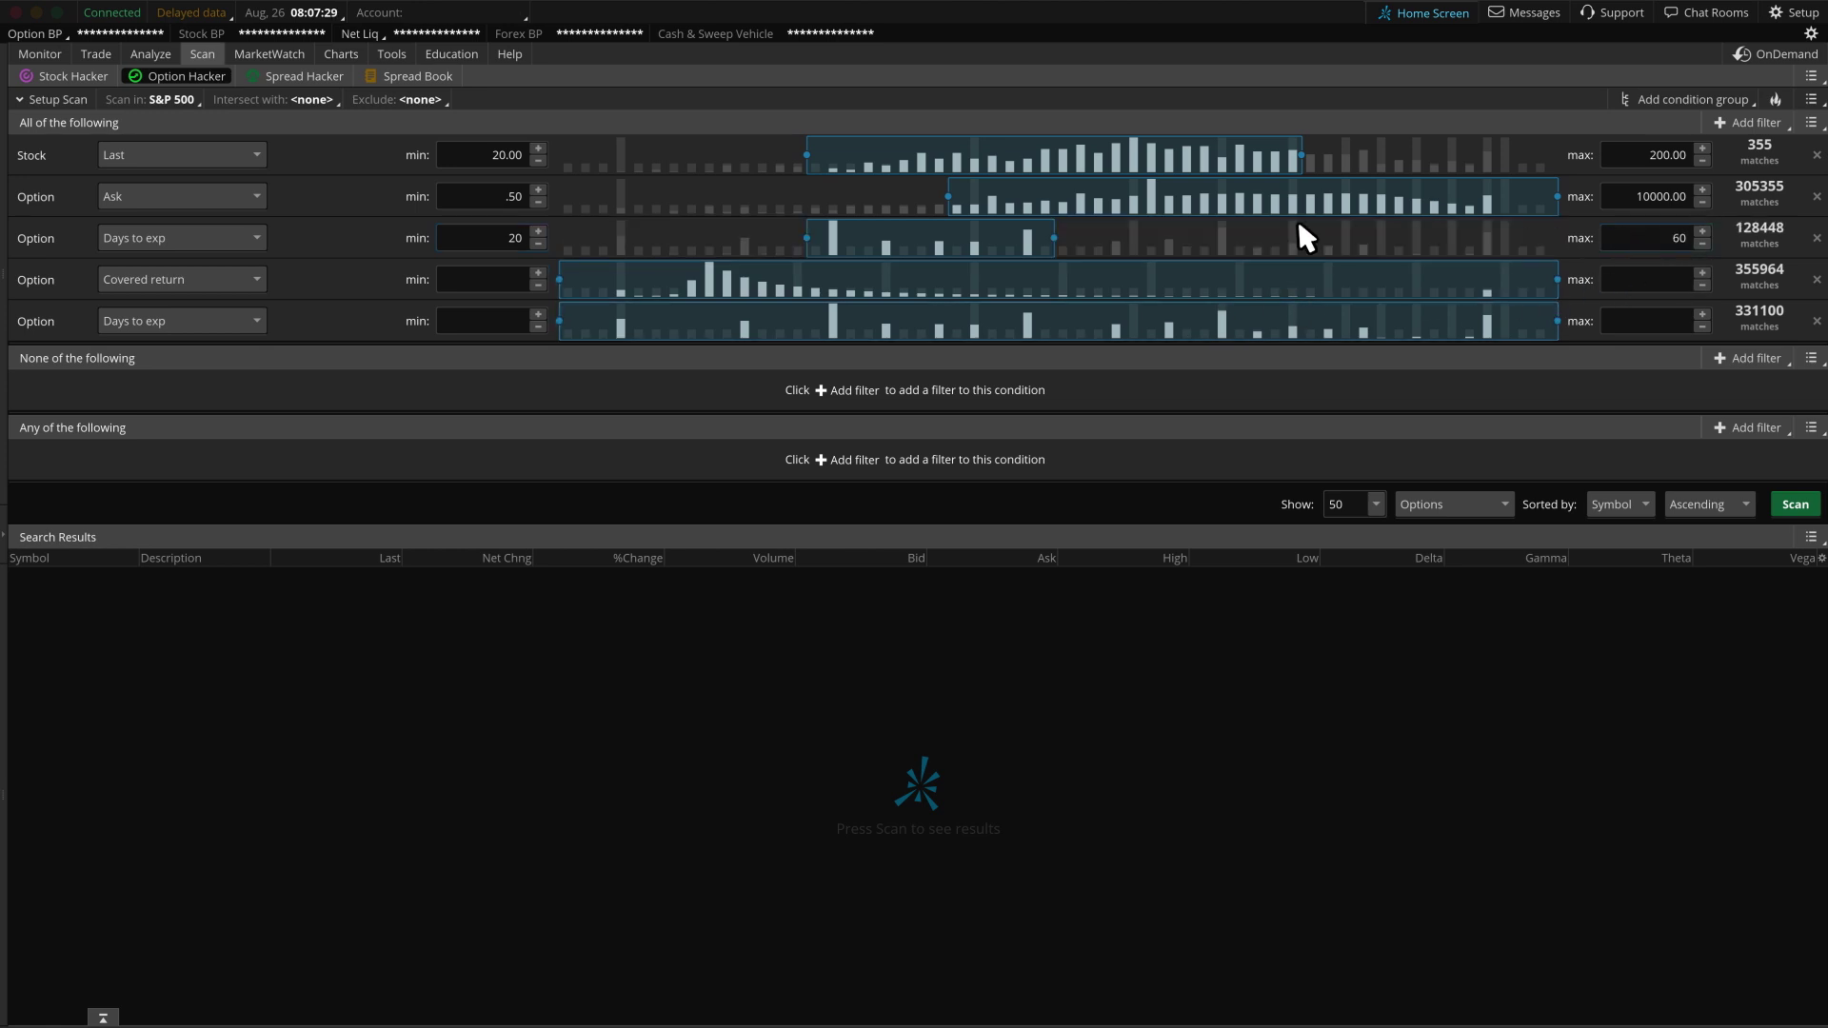
- Make the fourth filter option Volume and the fifth Delta between .50 and .70
{"action": "left_click", "coordinate": [255, 279]}
{"action": "scroll", "coordinate": [260, 352], "scroll_direction": "down", "scroll_amount": 8}
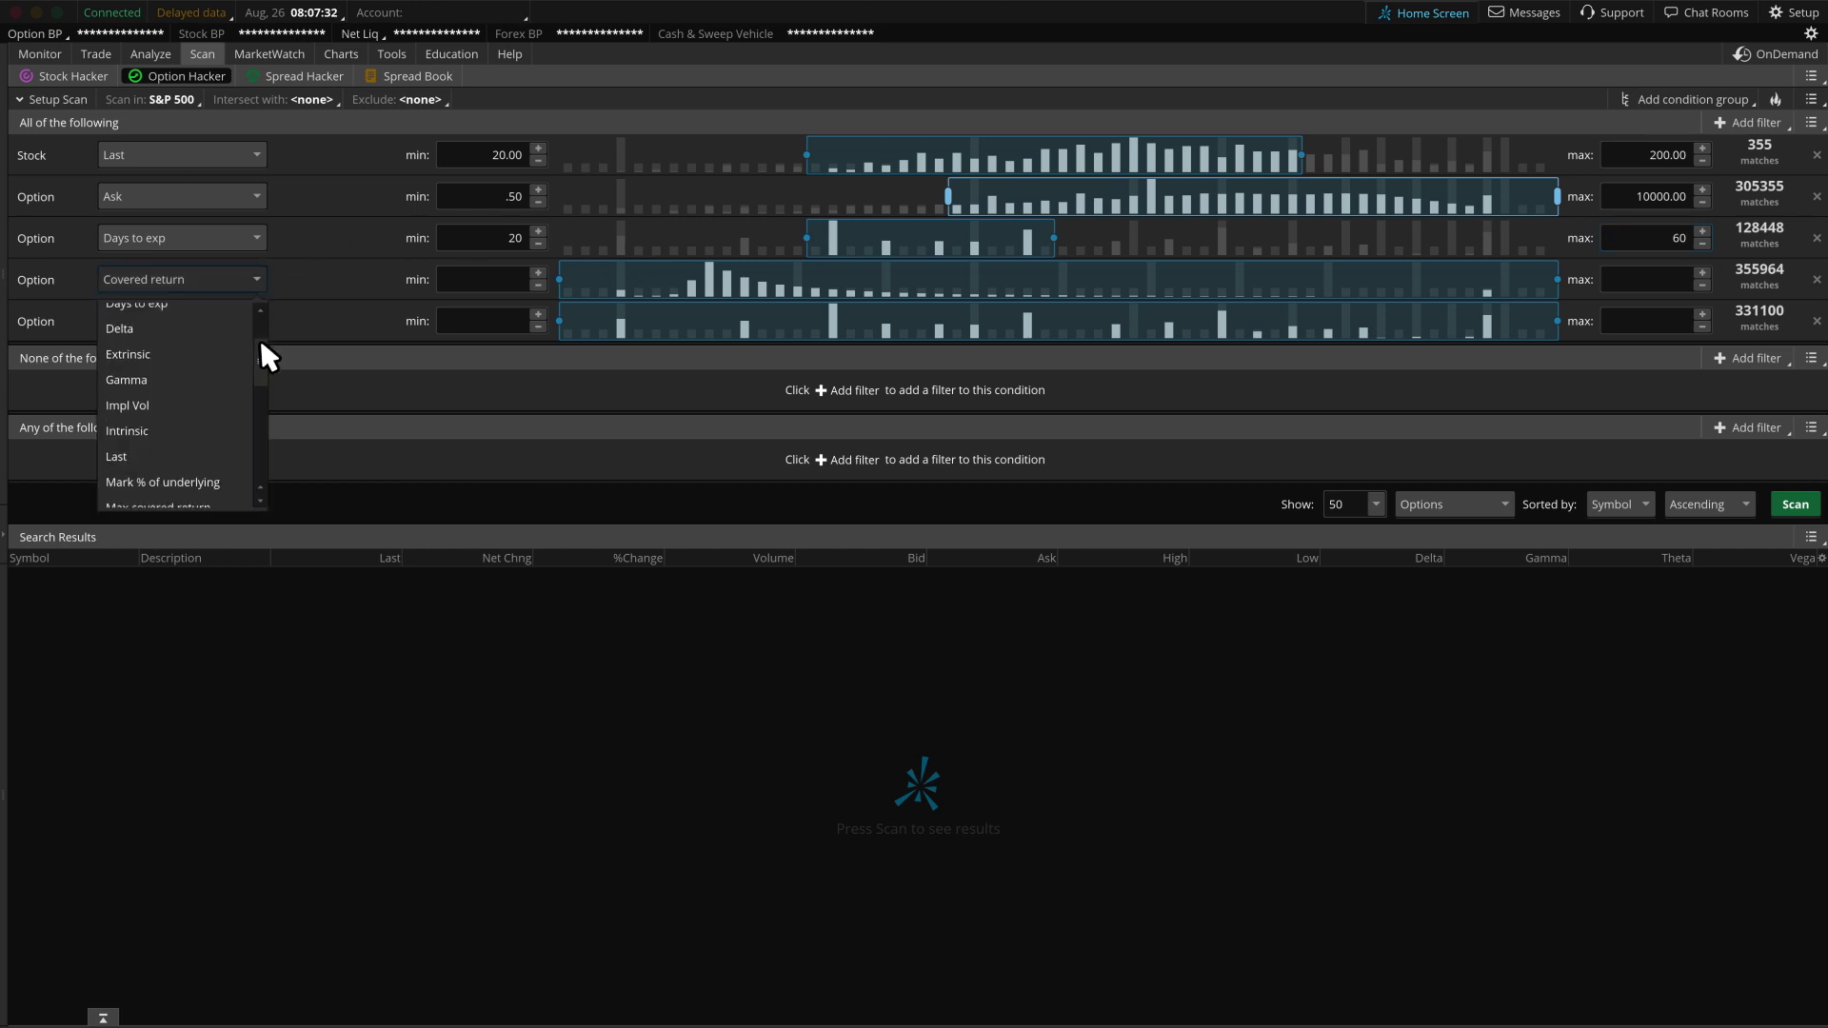
{"action": "left_click", "coordinate": [145, 444]}
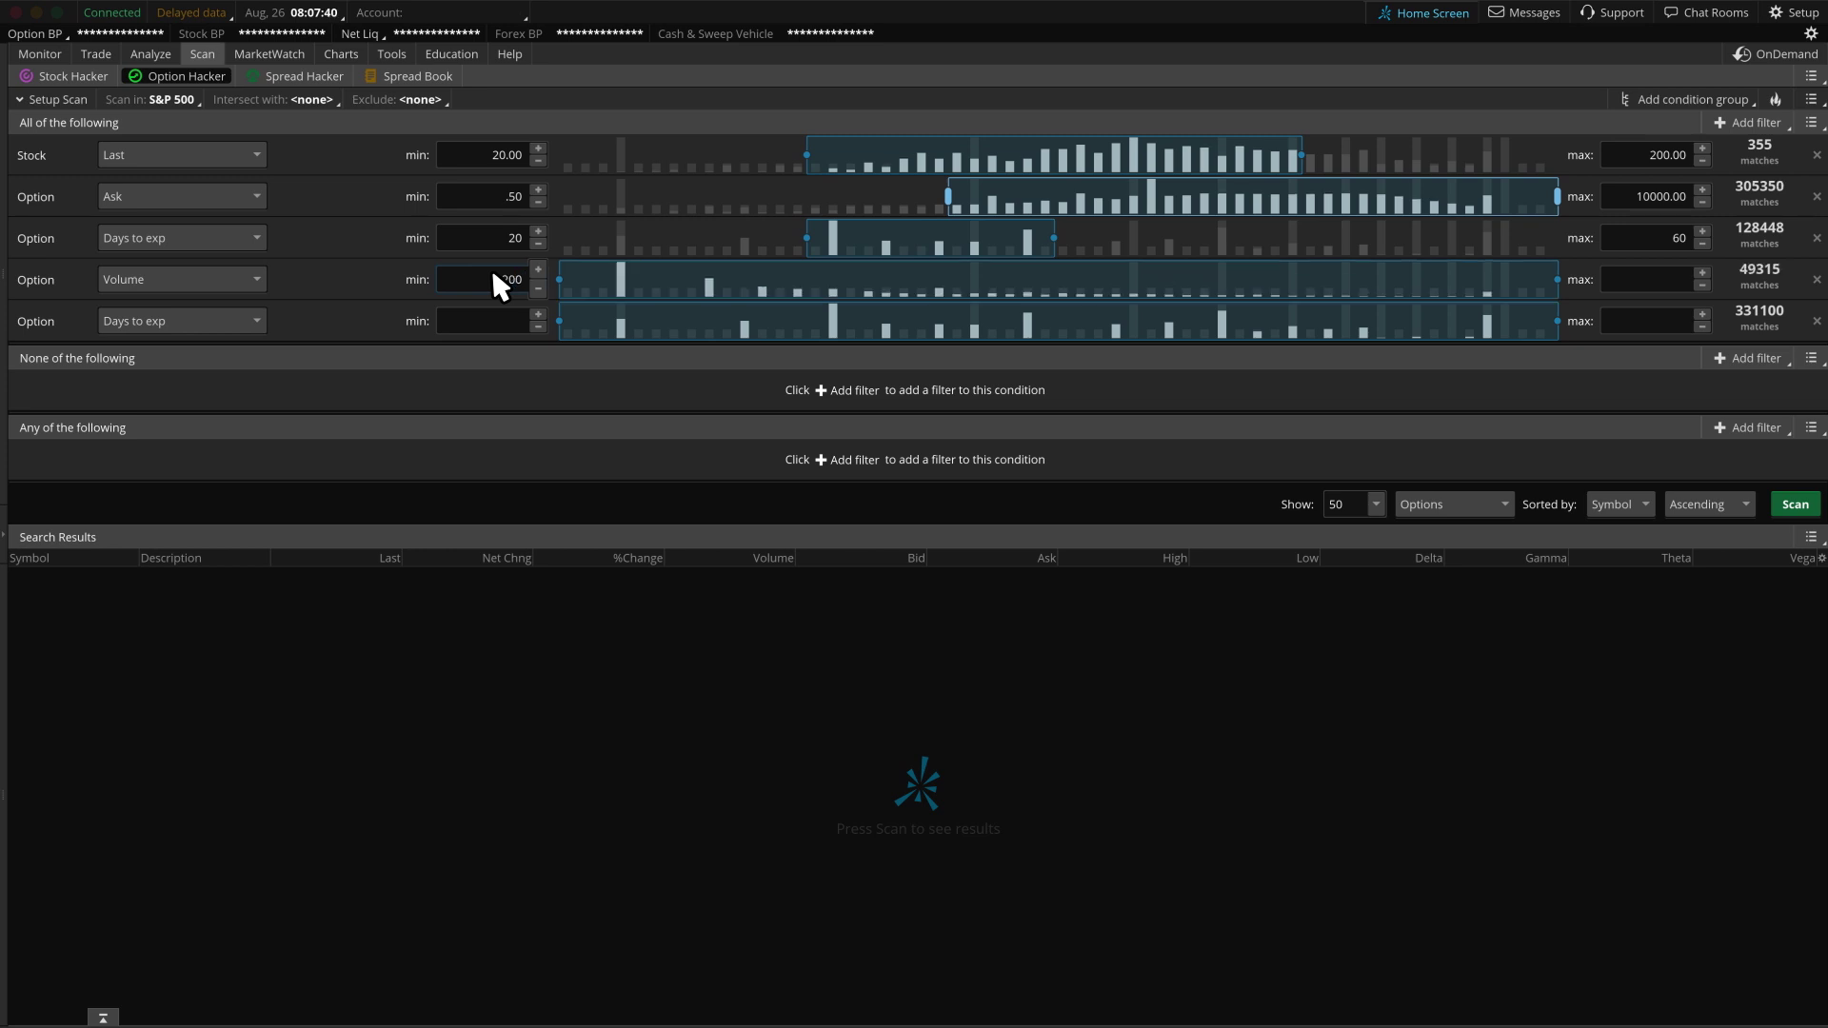
{"action": "left_click", "coordinate": [249, 320]}
{"action": "left_click", "coordinate": [198, 377]}
{"action": "left_click", "coordinate": [482, 322]}
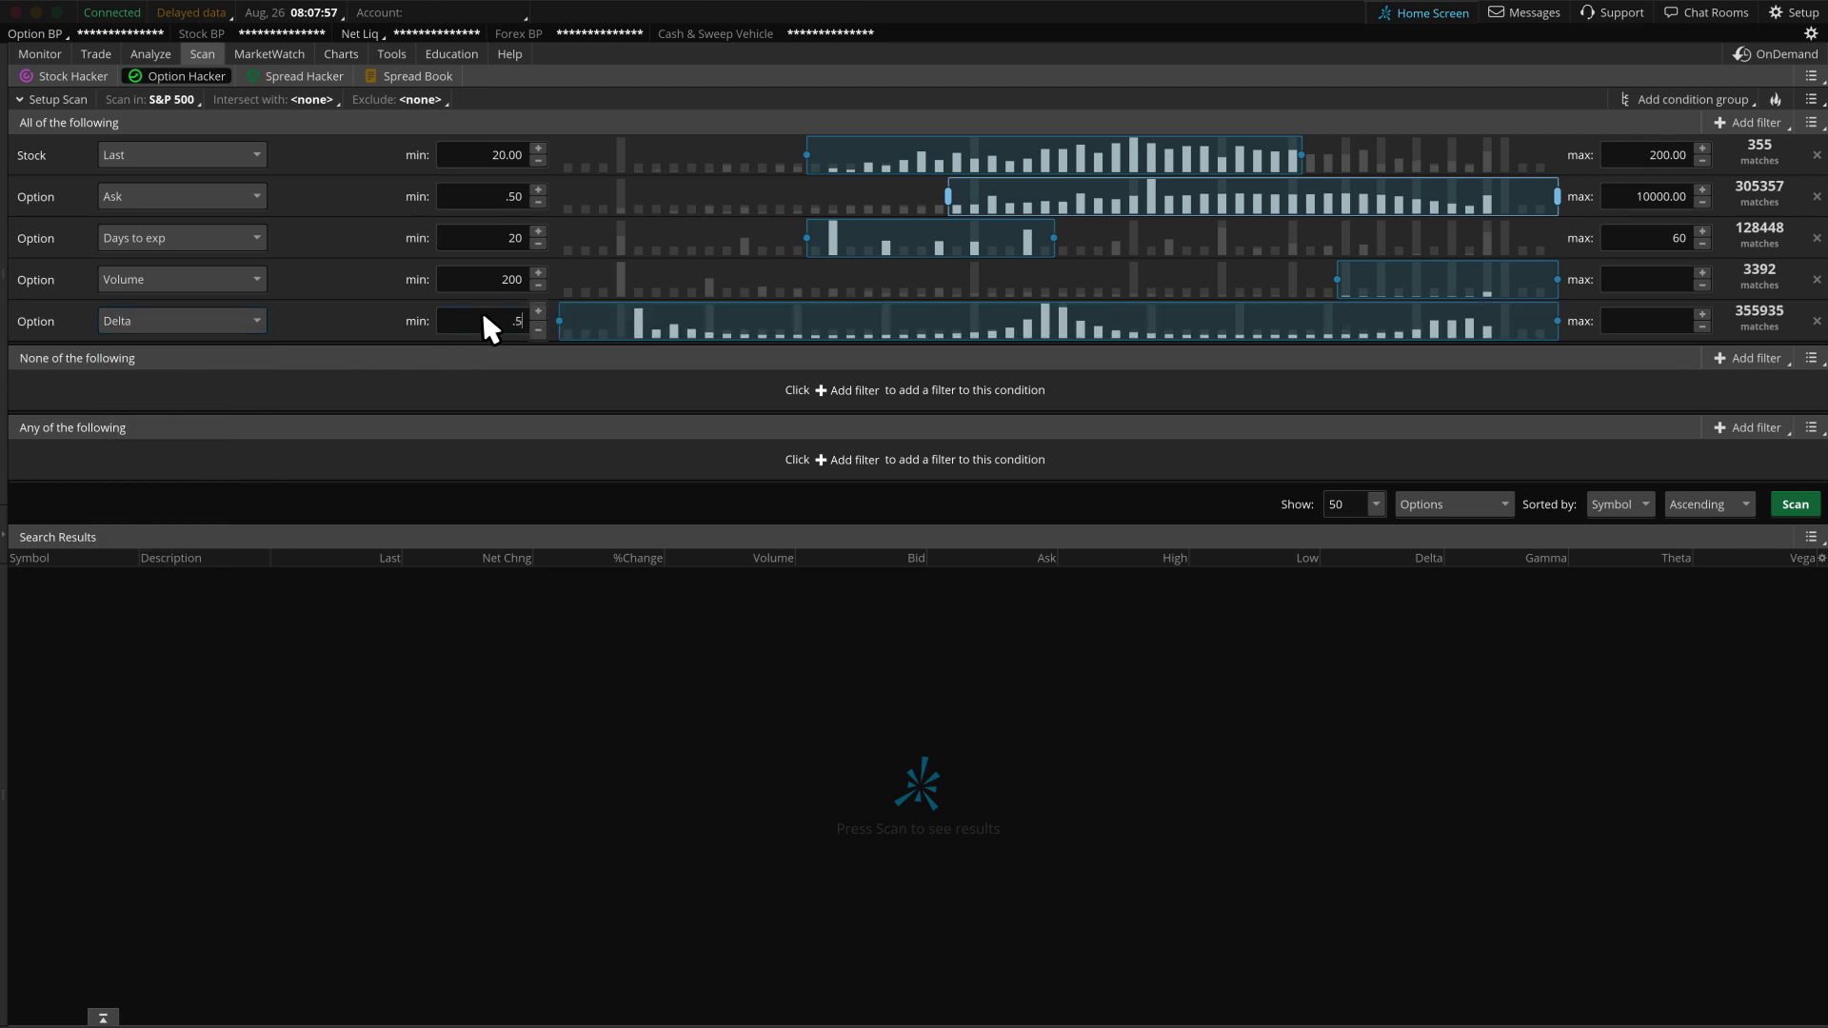
{"action": "type", "text": ".50"}
{"action": "key", "text": "Return"}
{"action": "left_click", "coordinate": [1628, 320]}
{"action": "type", "text": ".70"}
{"action": "key", "text": "Return"}
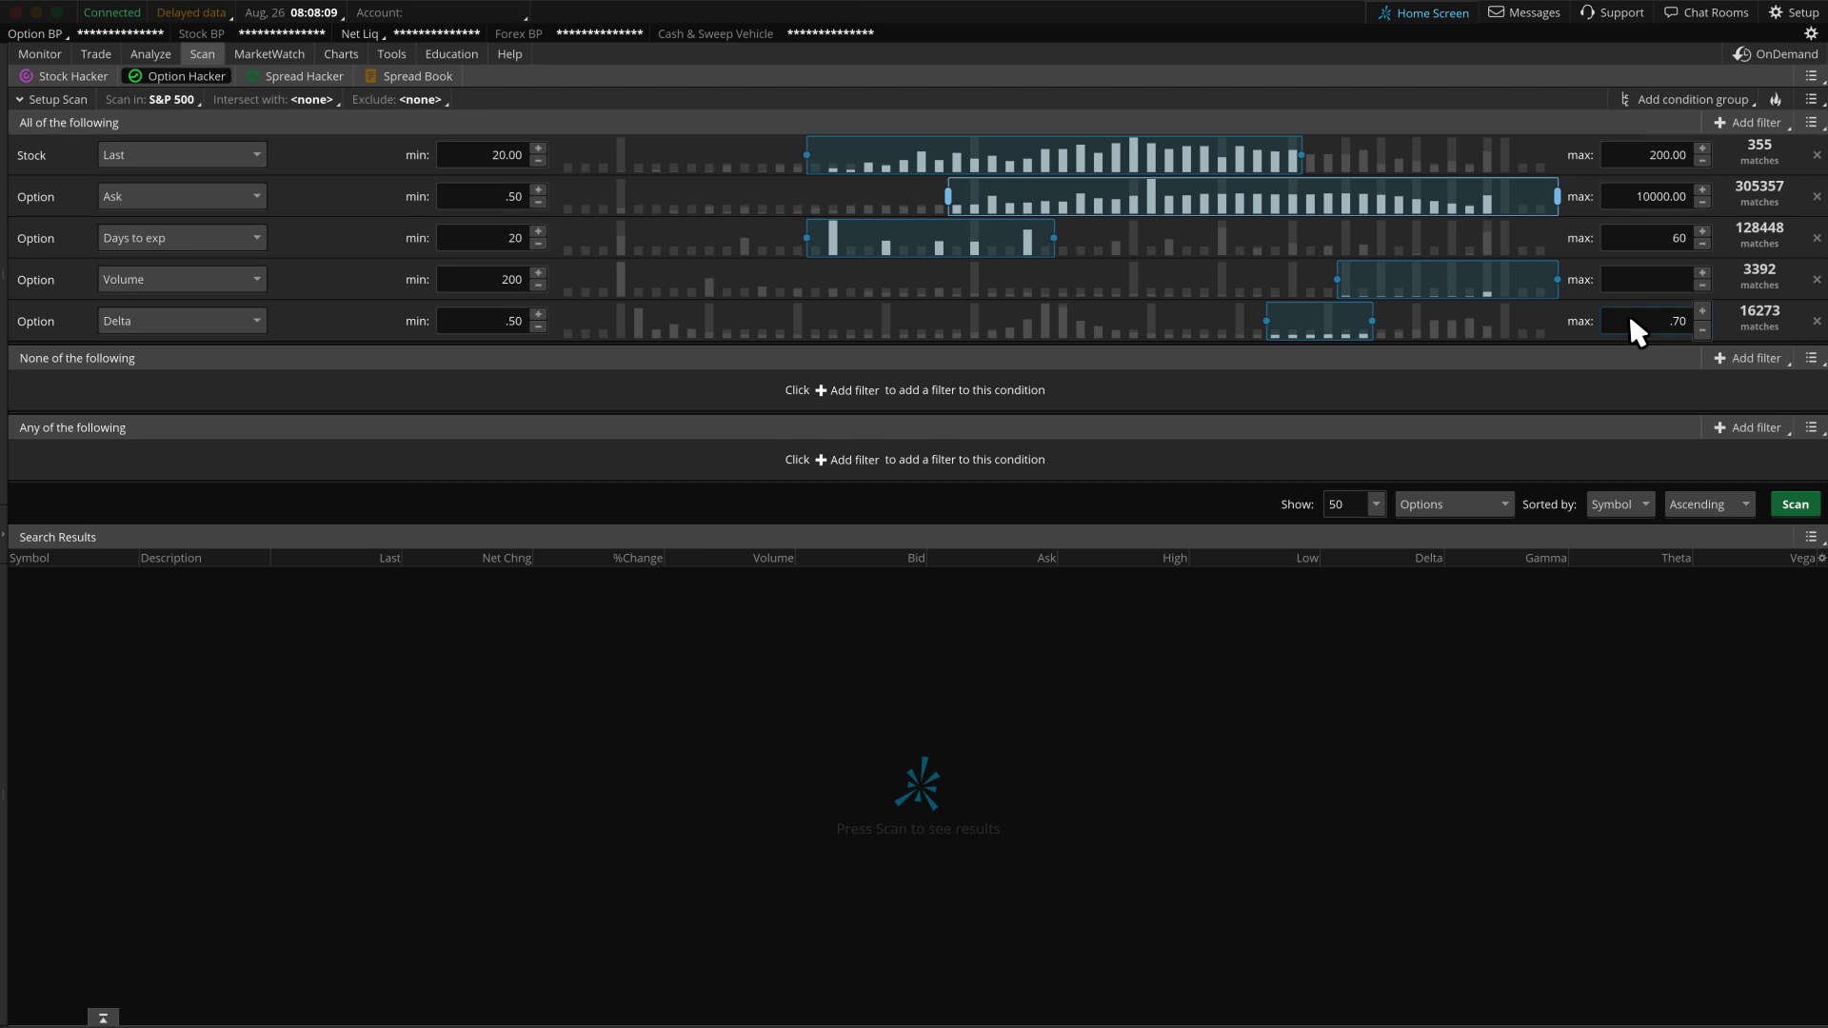
{"action": "left_click", "coordinate": [1748, 121]}
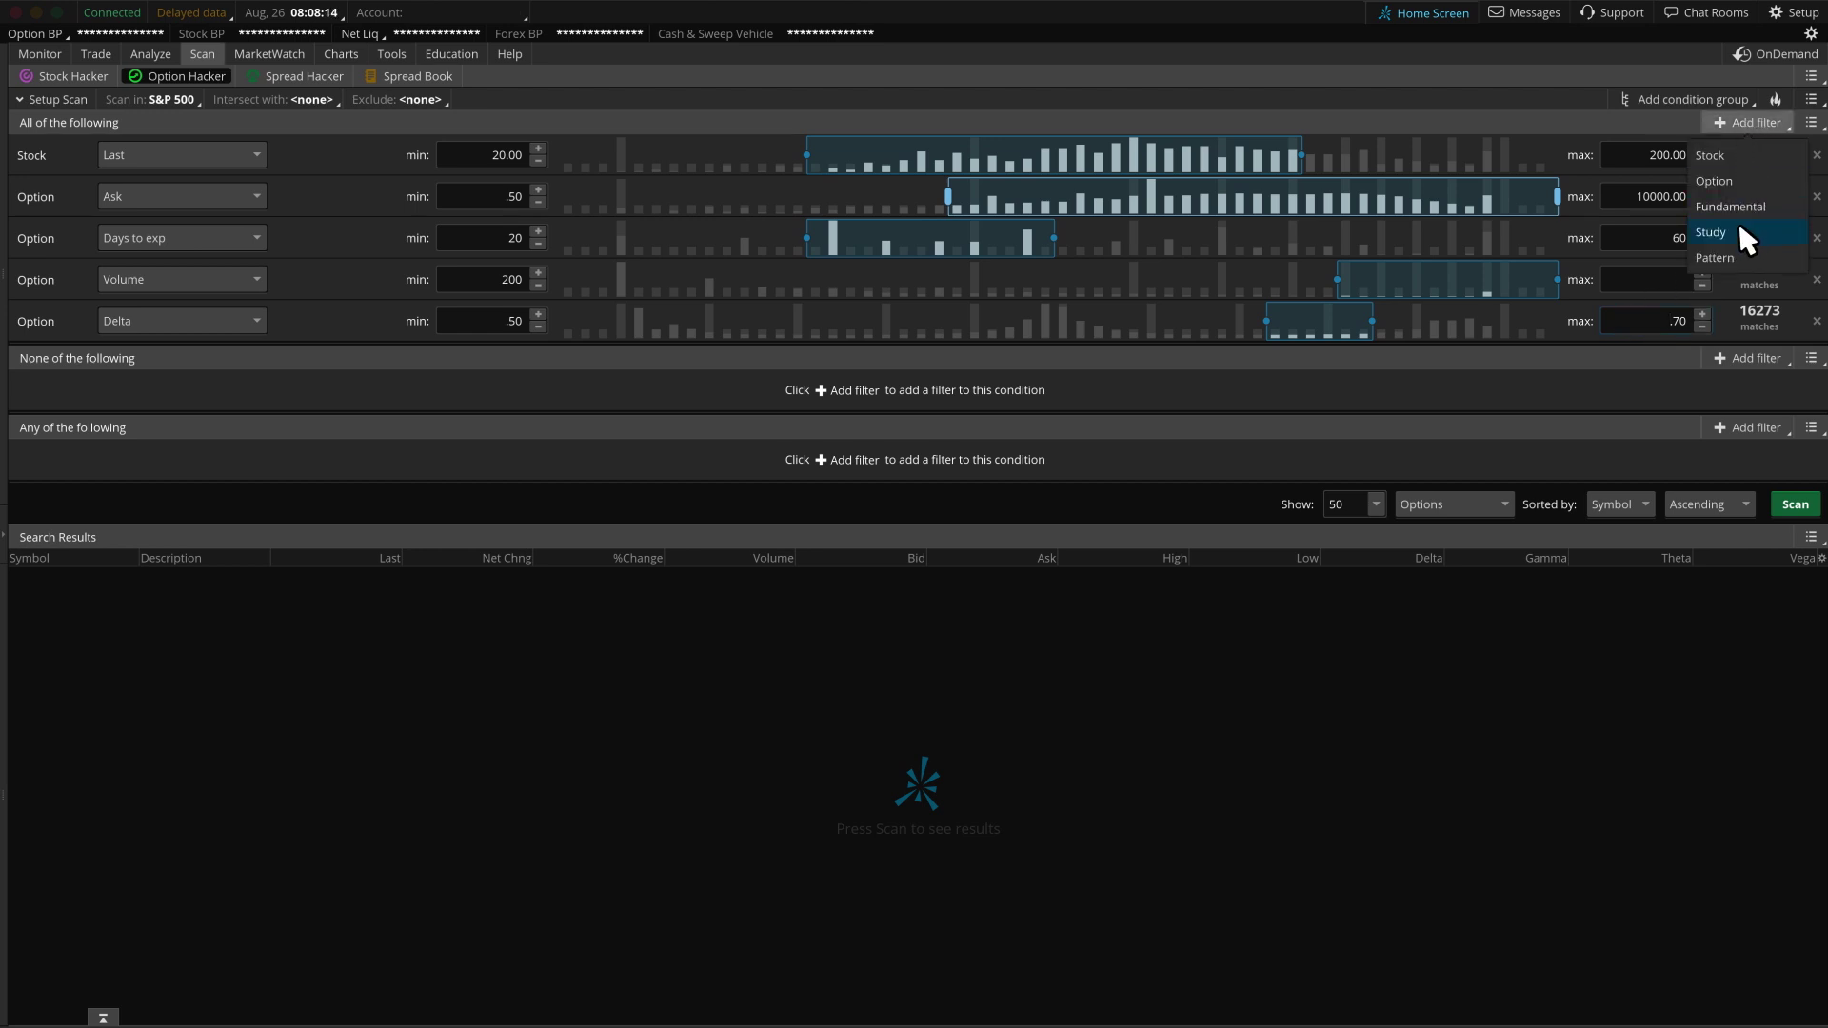
- Add a MovingAverage_Scan study filter: close at least 3.0% above the 50-period simple average
{"action": "left_click", "coordinate": [1738, 224]}
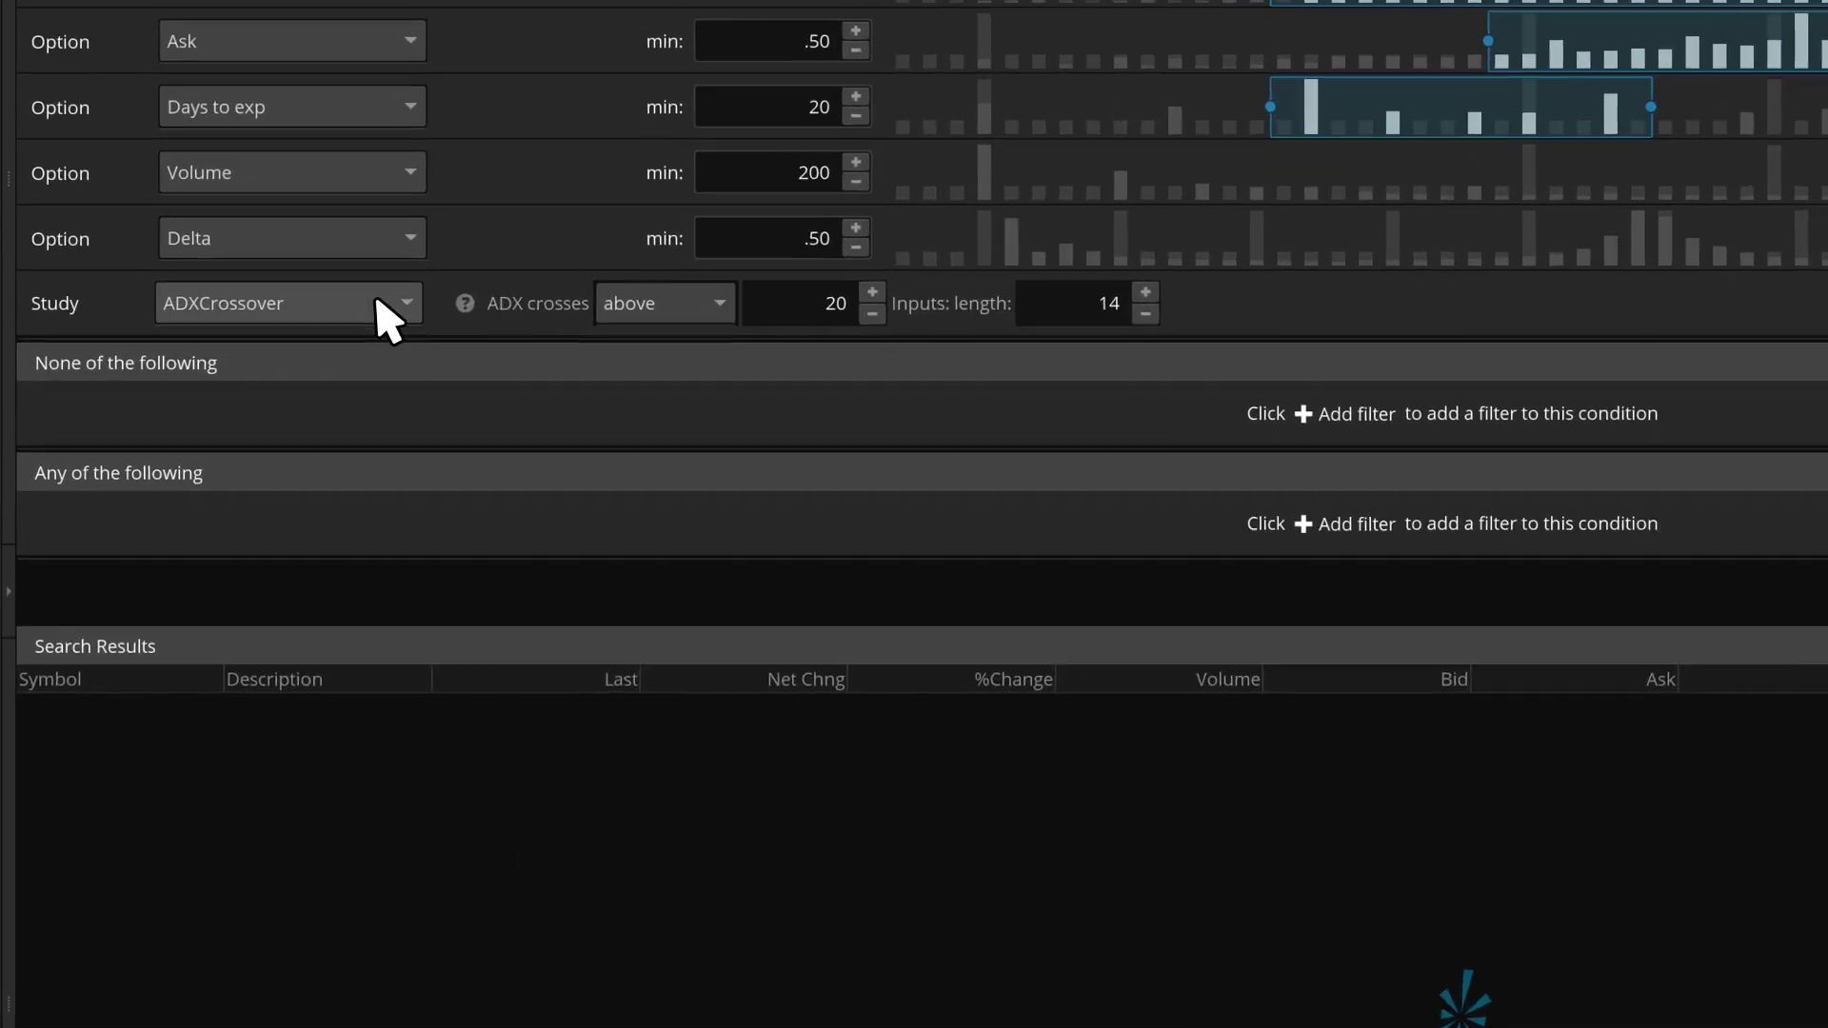
{"action": "left_click", "coordinate": [214, 352]}
{"action": "mouse_move", "coordinate": [345, 594]}
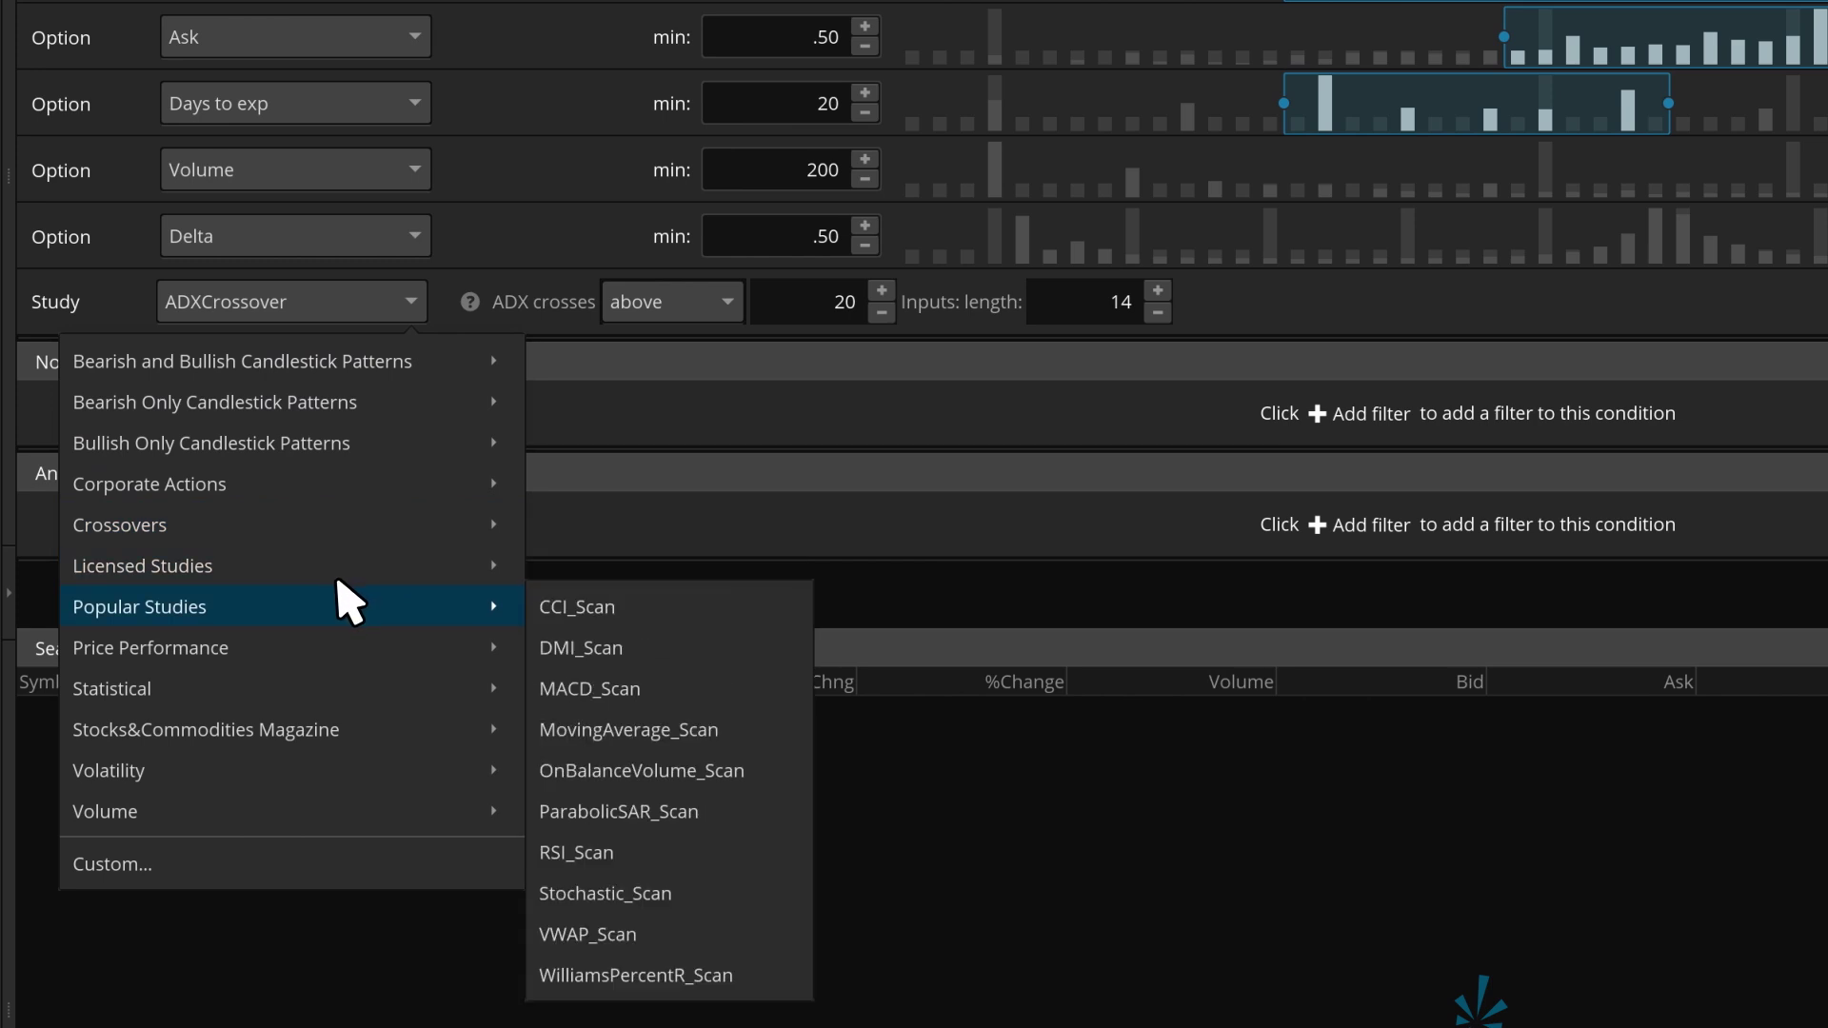
{"action": "left_click", "coordinate": [646, 728]}
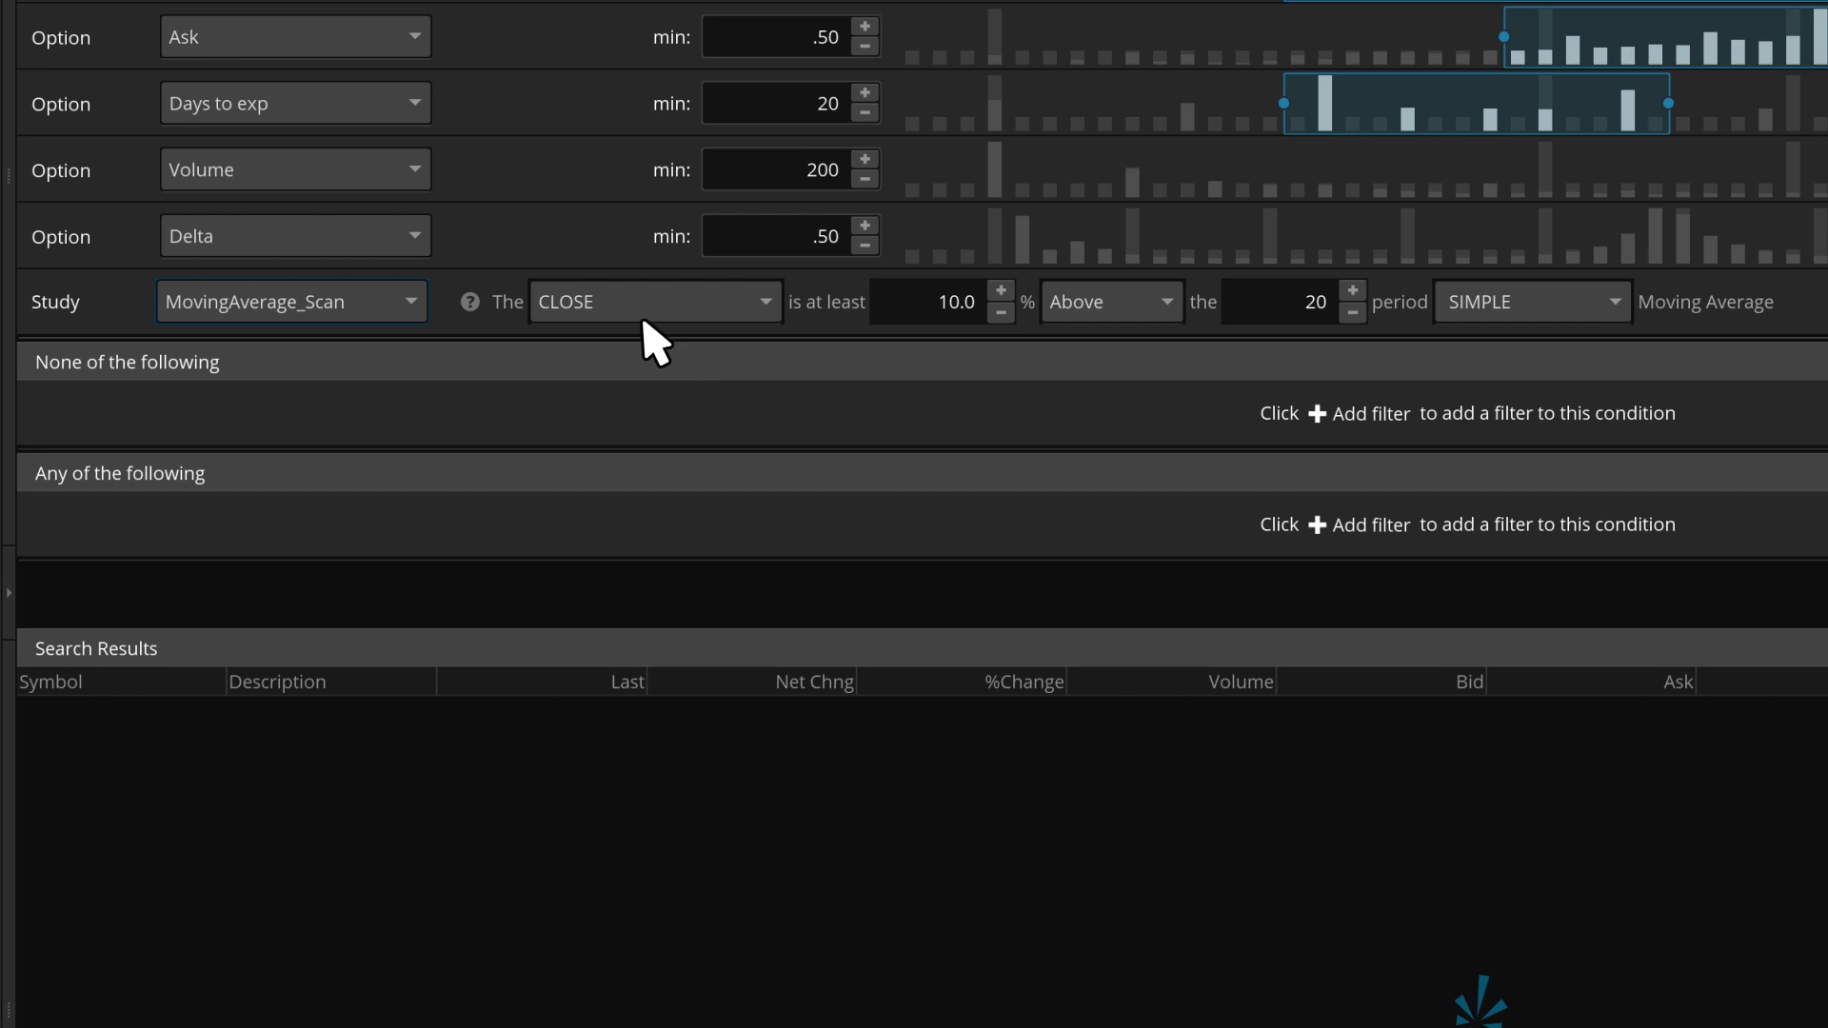
{"action": "double_click", "coordinate": [914, 305]}
{"action": "type", "text": "3"}
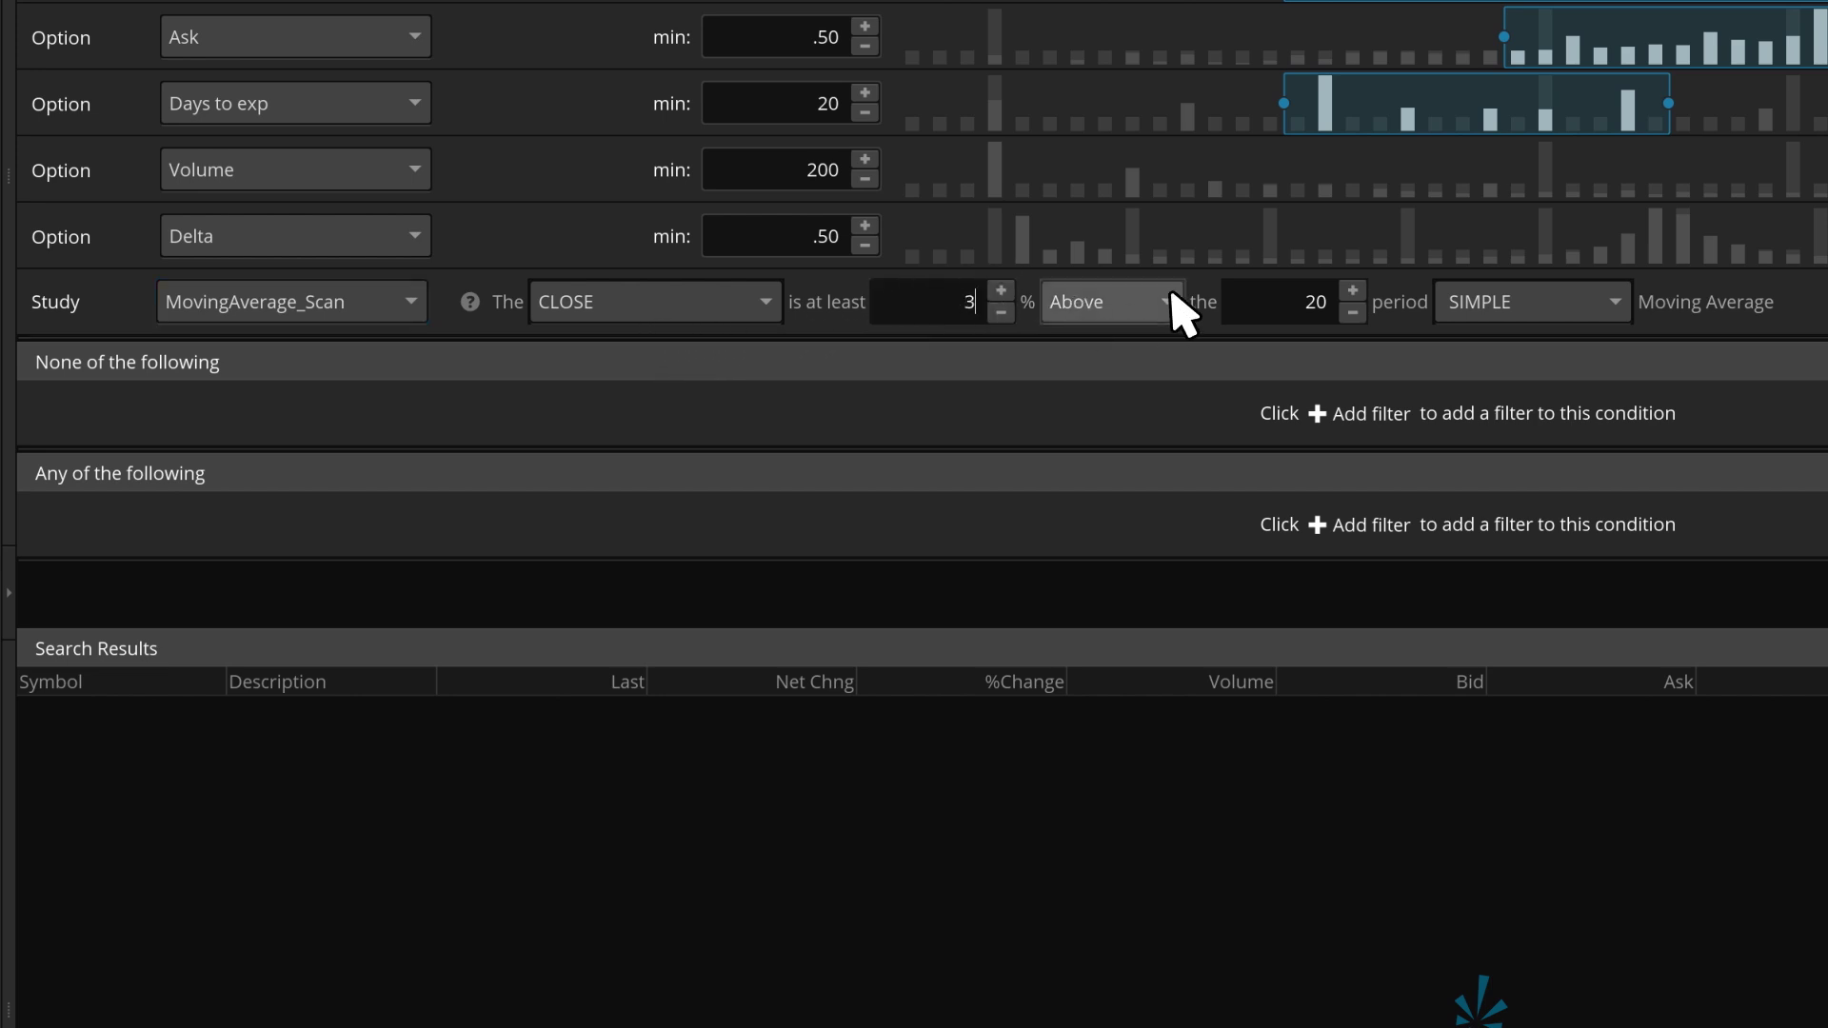
{"action": "left_click", "coordinate": [1288, 295]}
{"action": "key", "text": "ctrl+a"}
{"action": "type", "text": "50"}
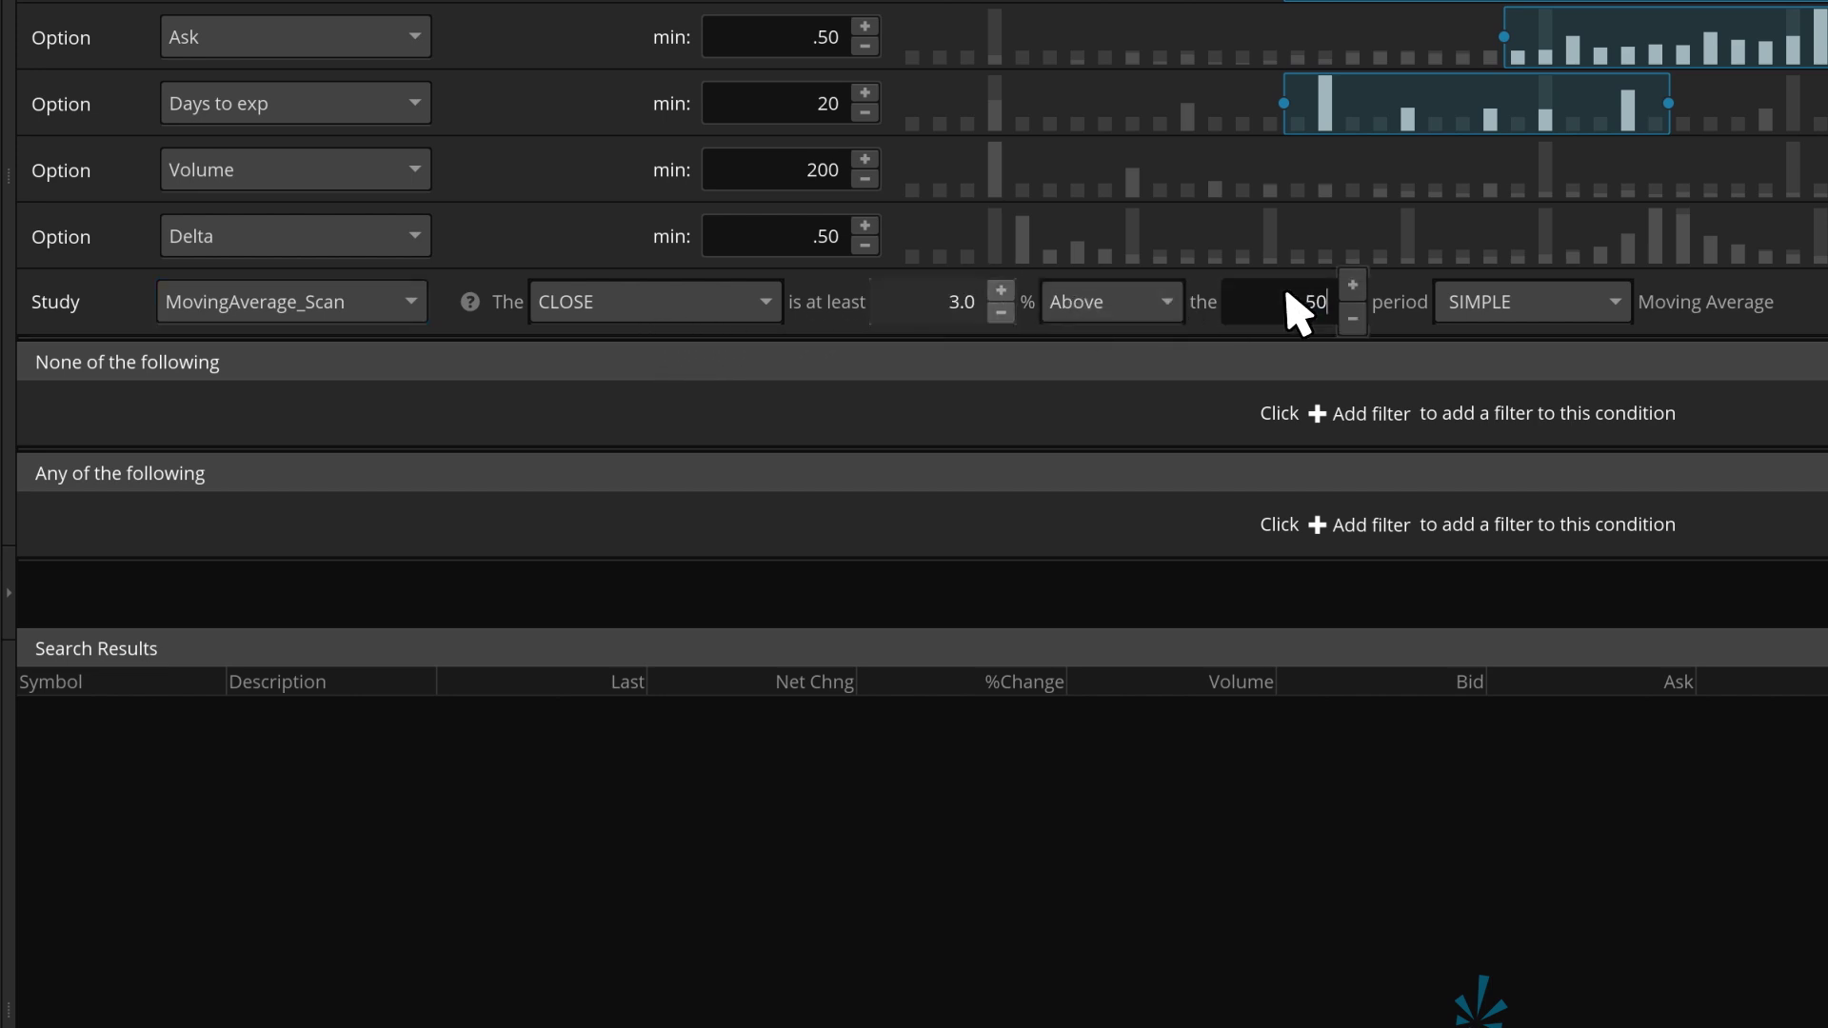
{"action": "key", "text": "Return"}
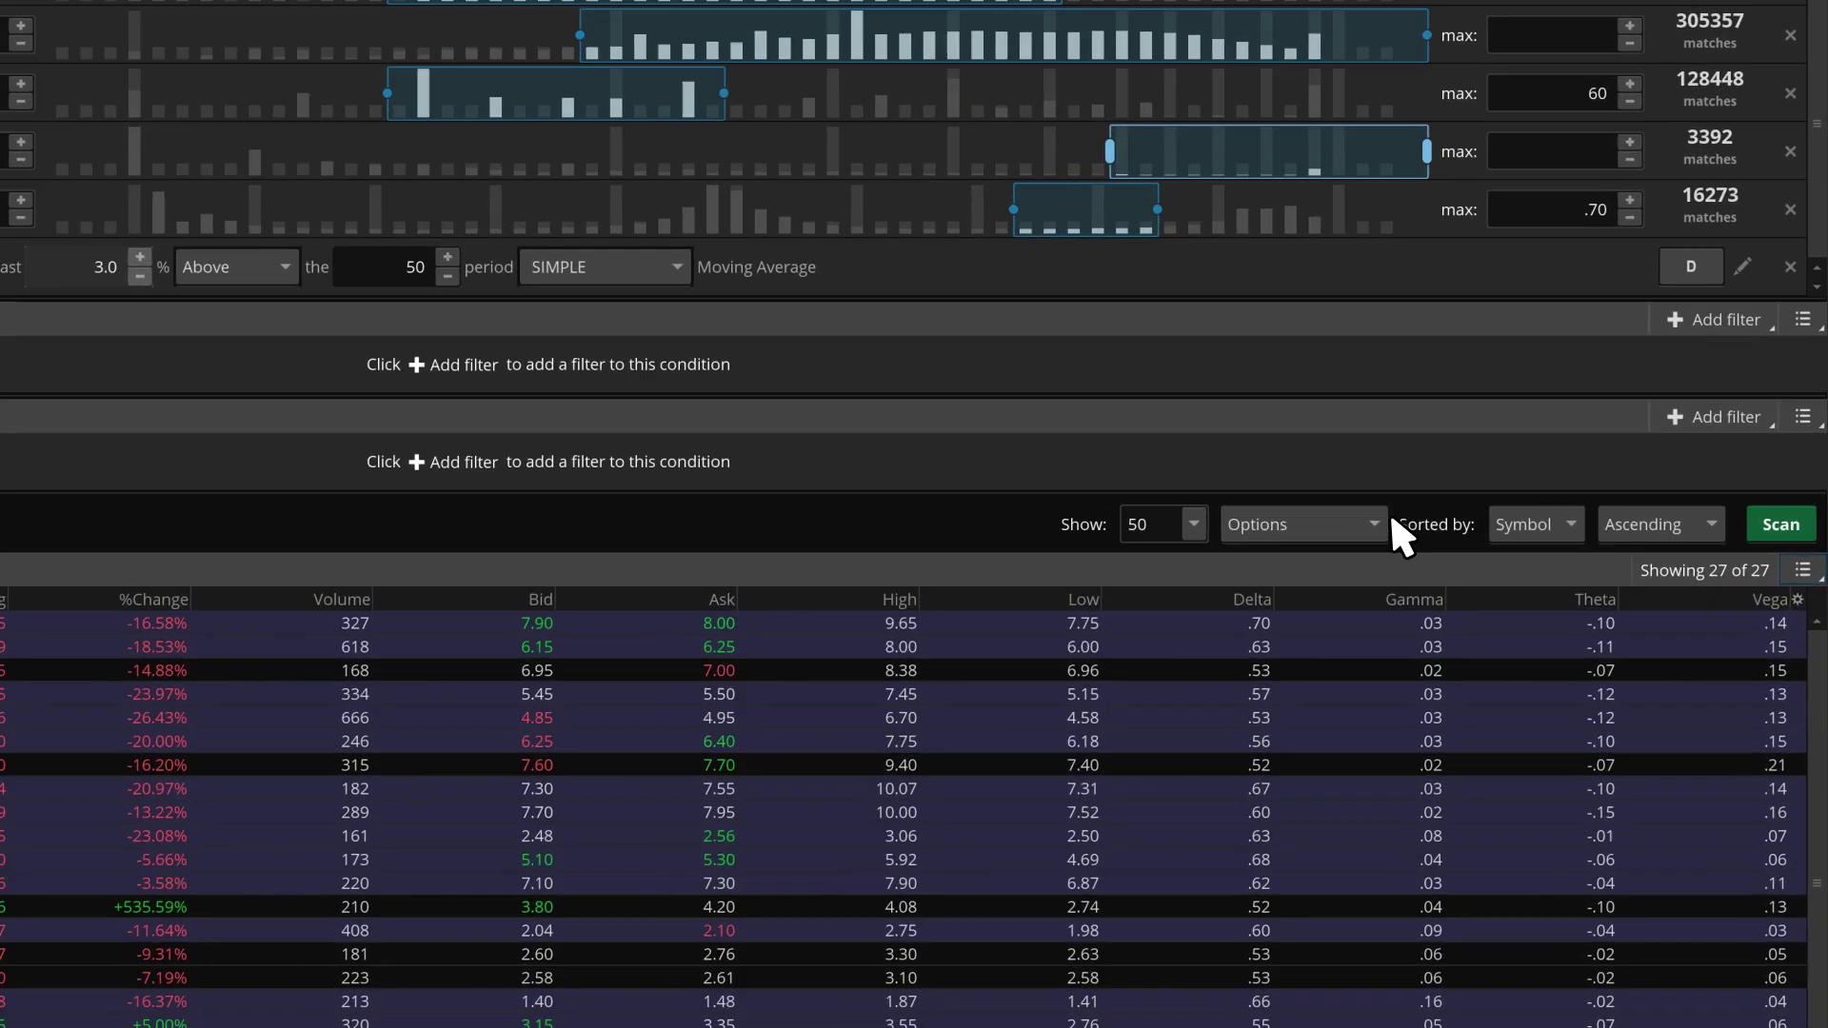
- Rerun the scan with the Stocks & Options result type, returning 44 matches
{"action": "left_click", "coordinate": [1476, 536]}
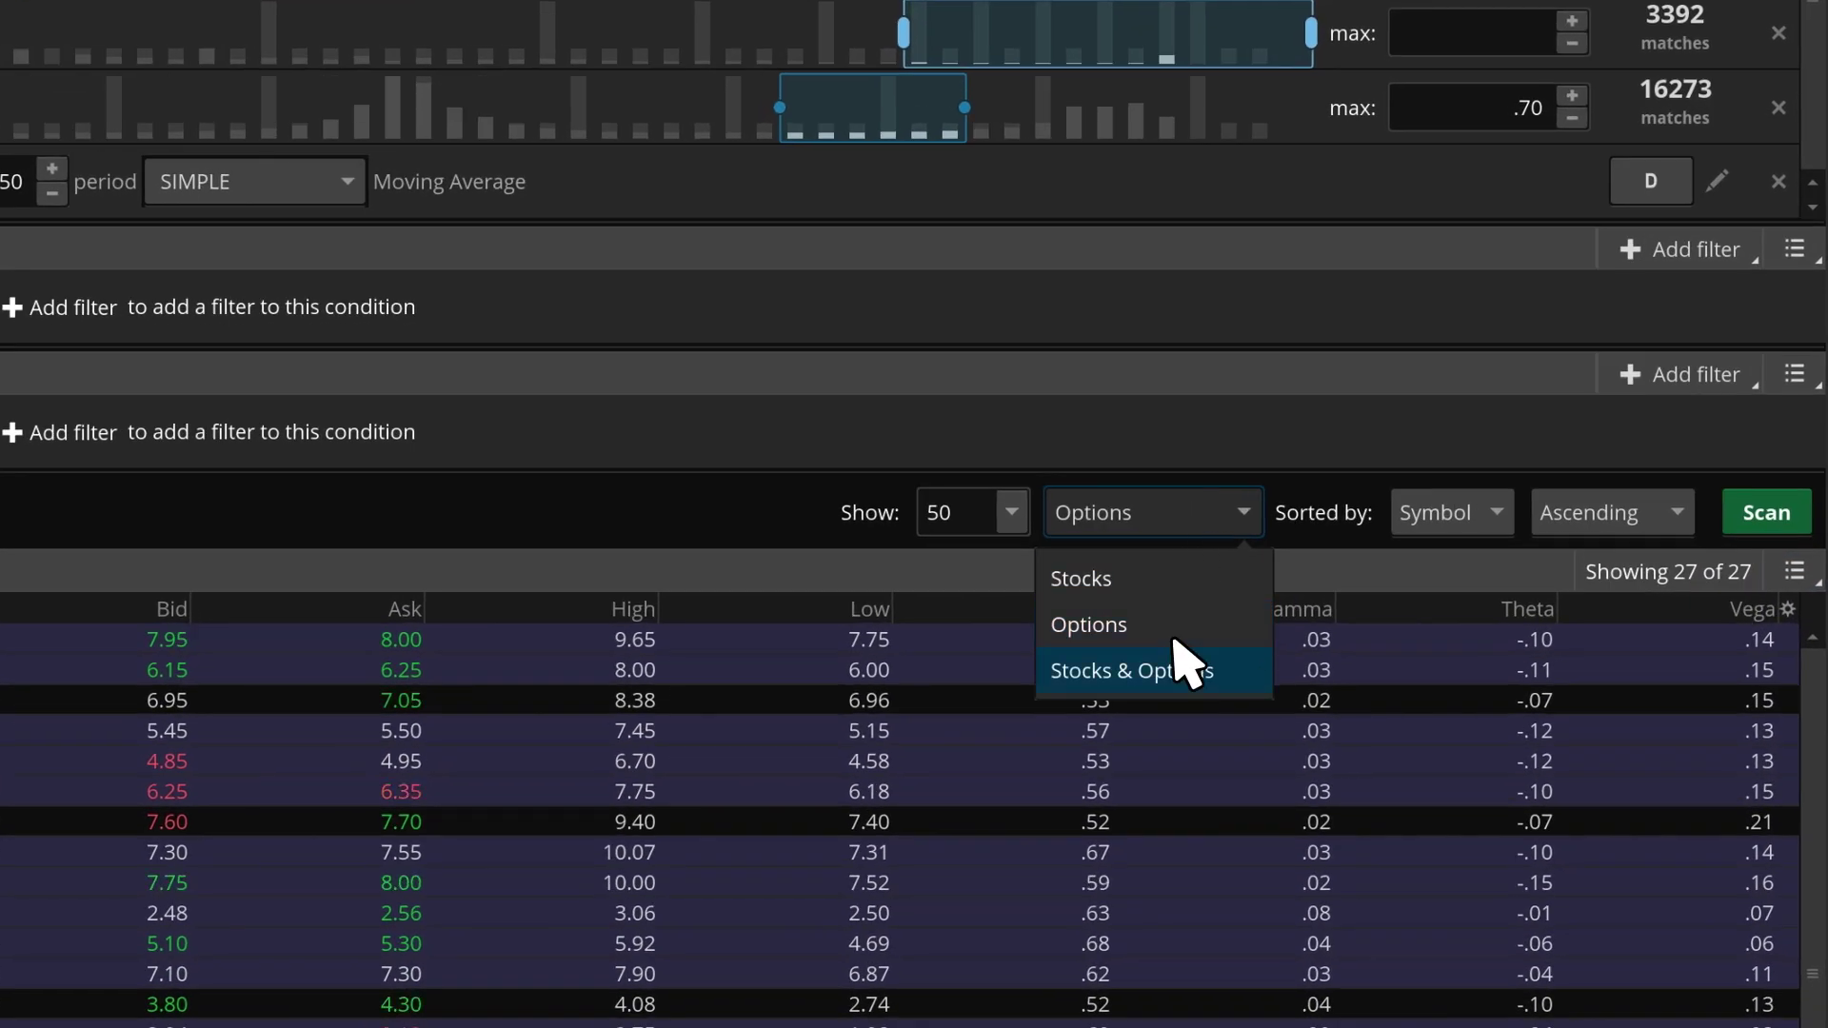
{"action": "left_click", "coordinate": [1183, 666]}
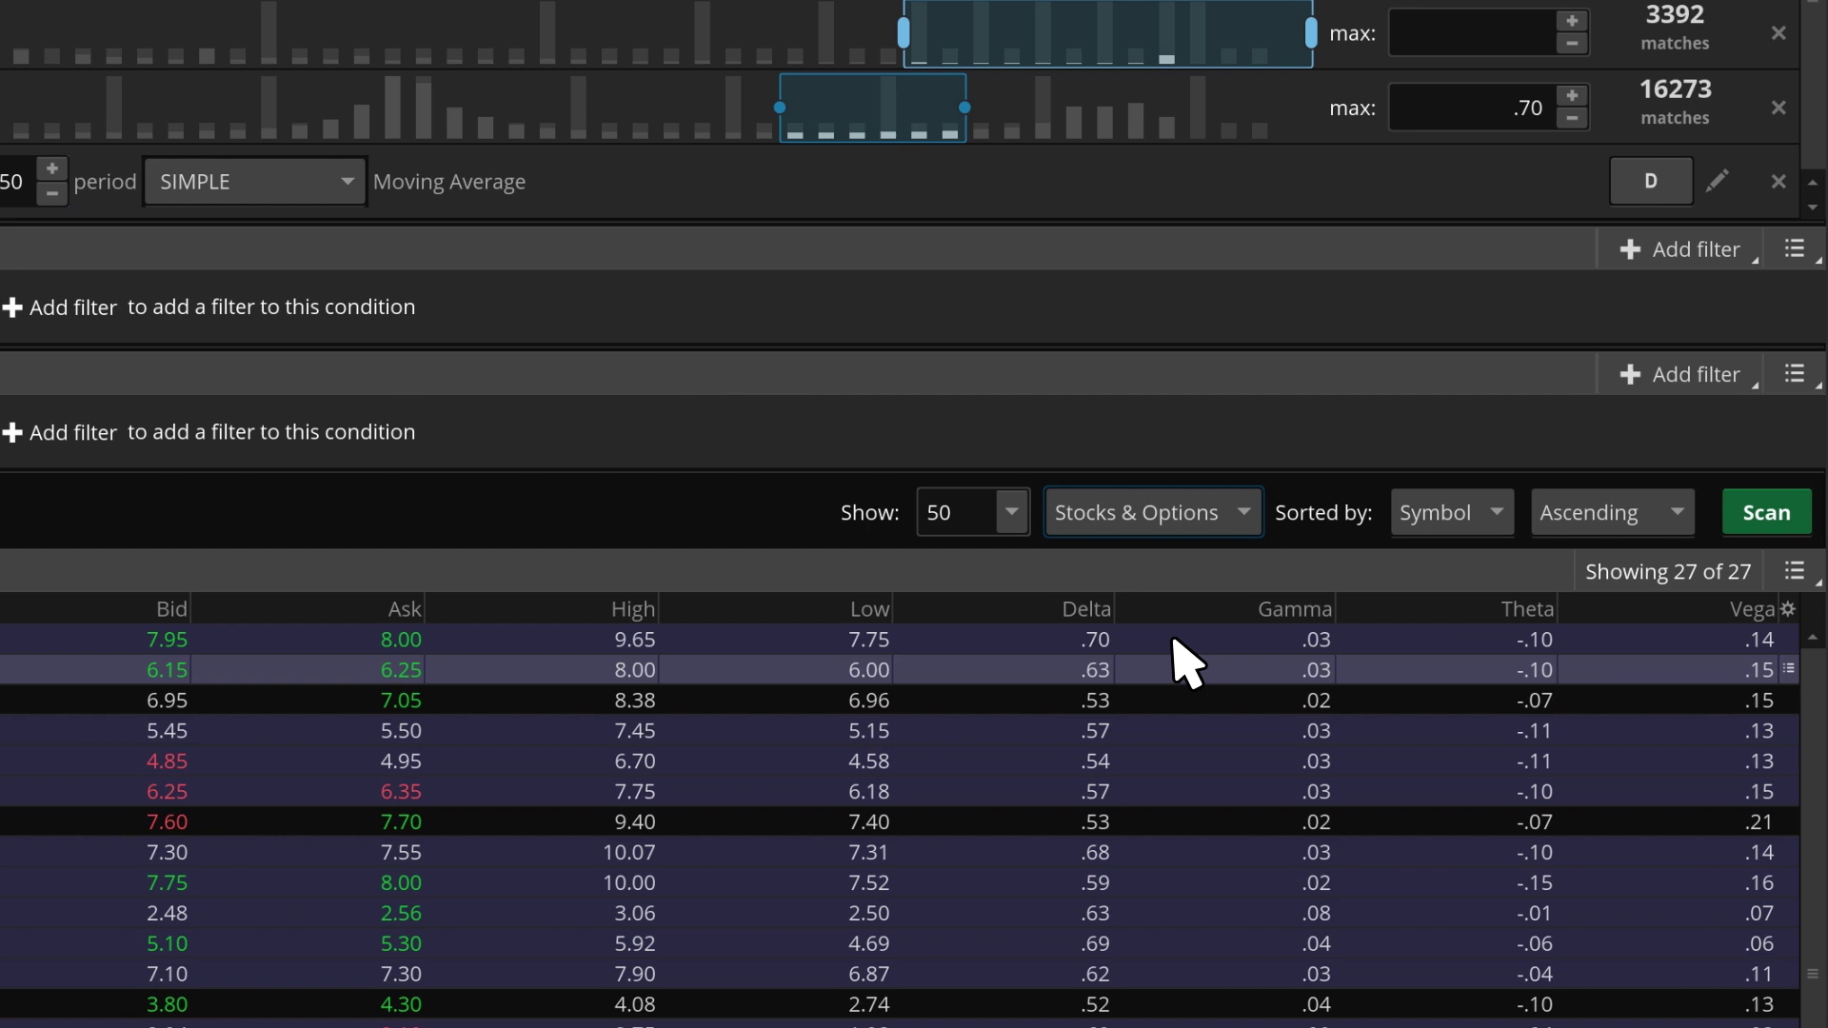
{"action": "left_click", "coordinate": [1735, 514]}
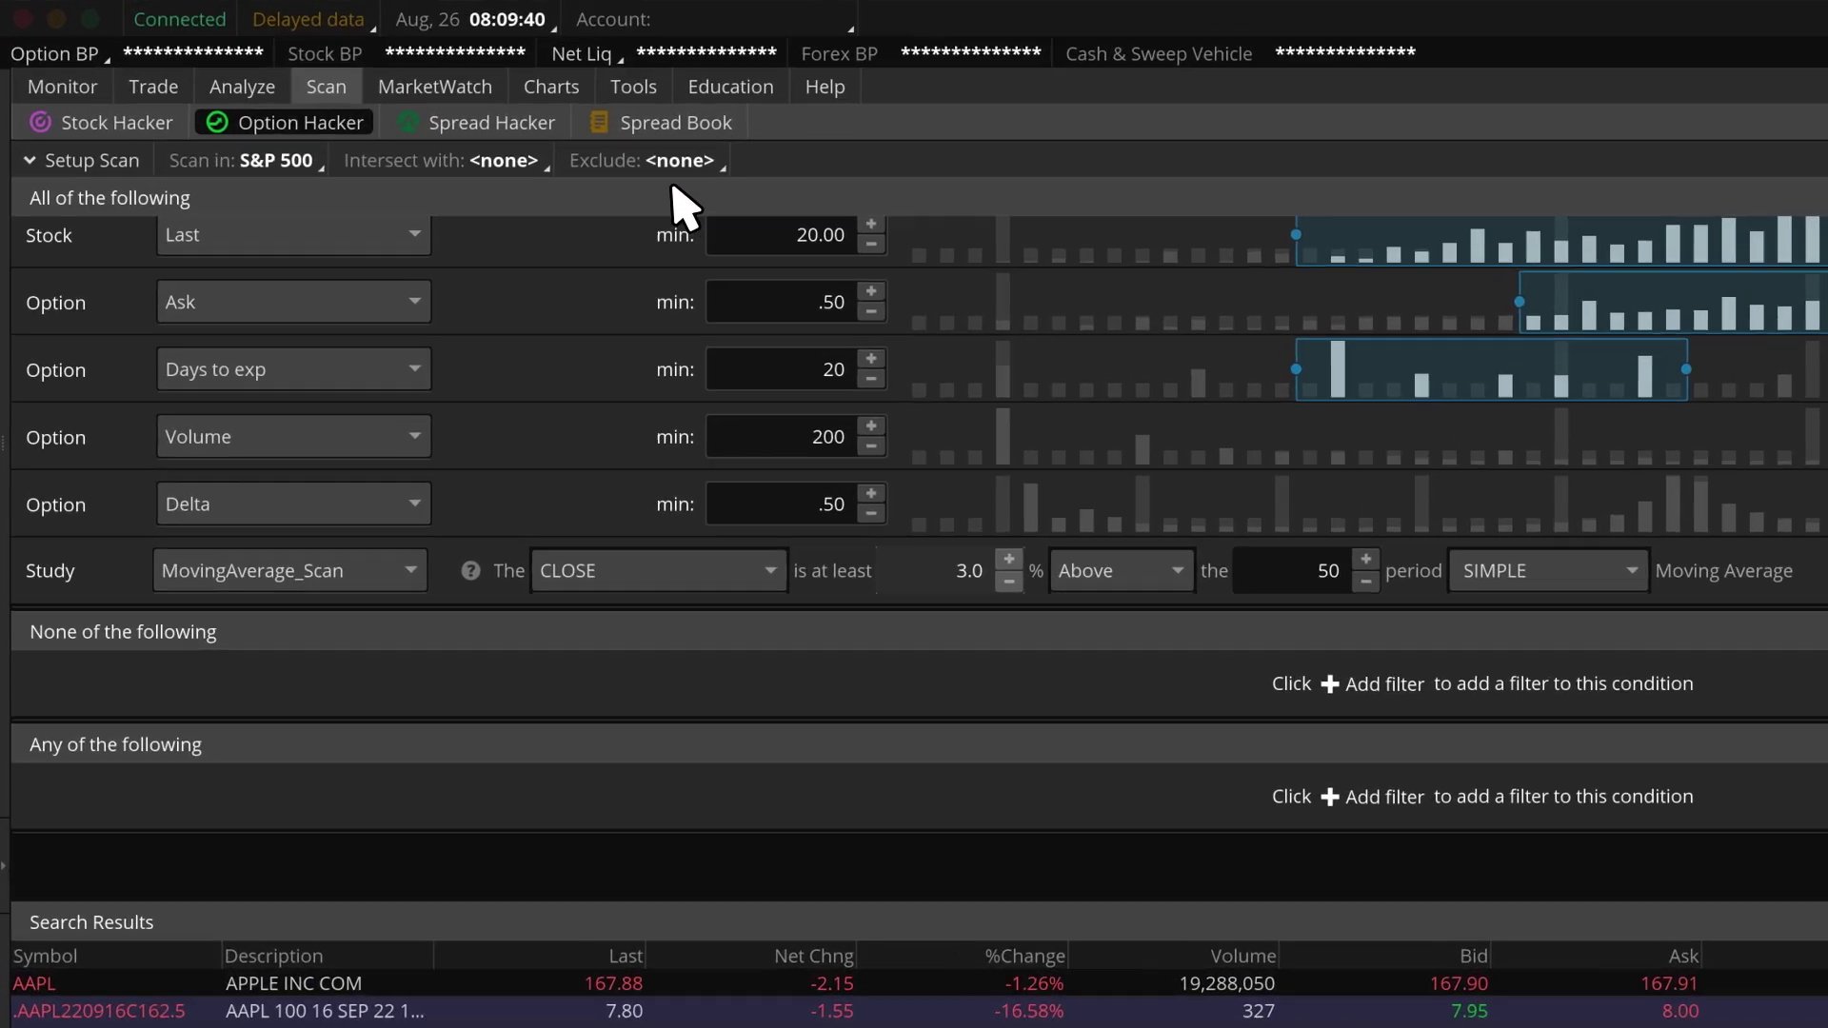
{"action": "left_click", "coordinate": [267, 55]}
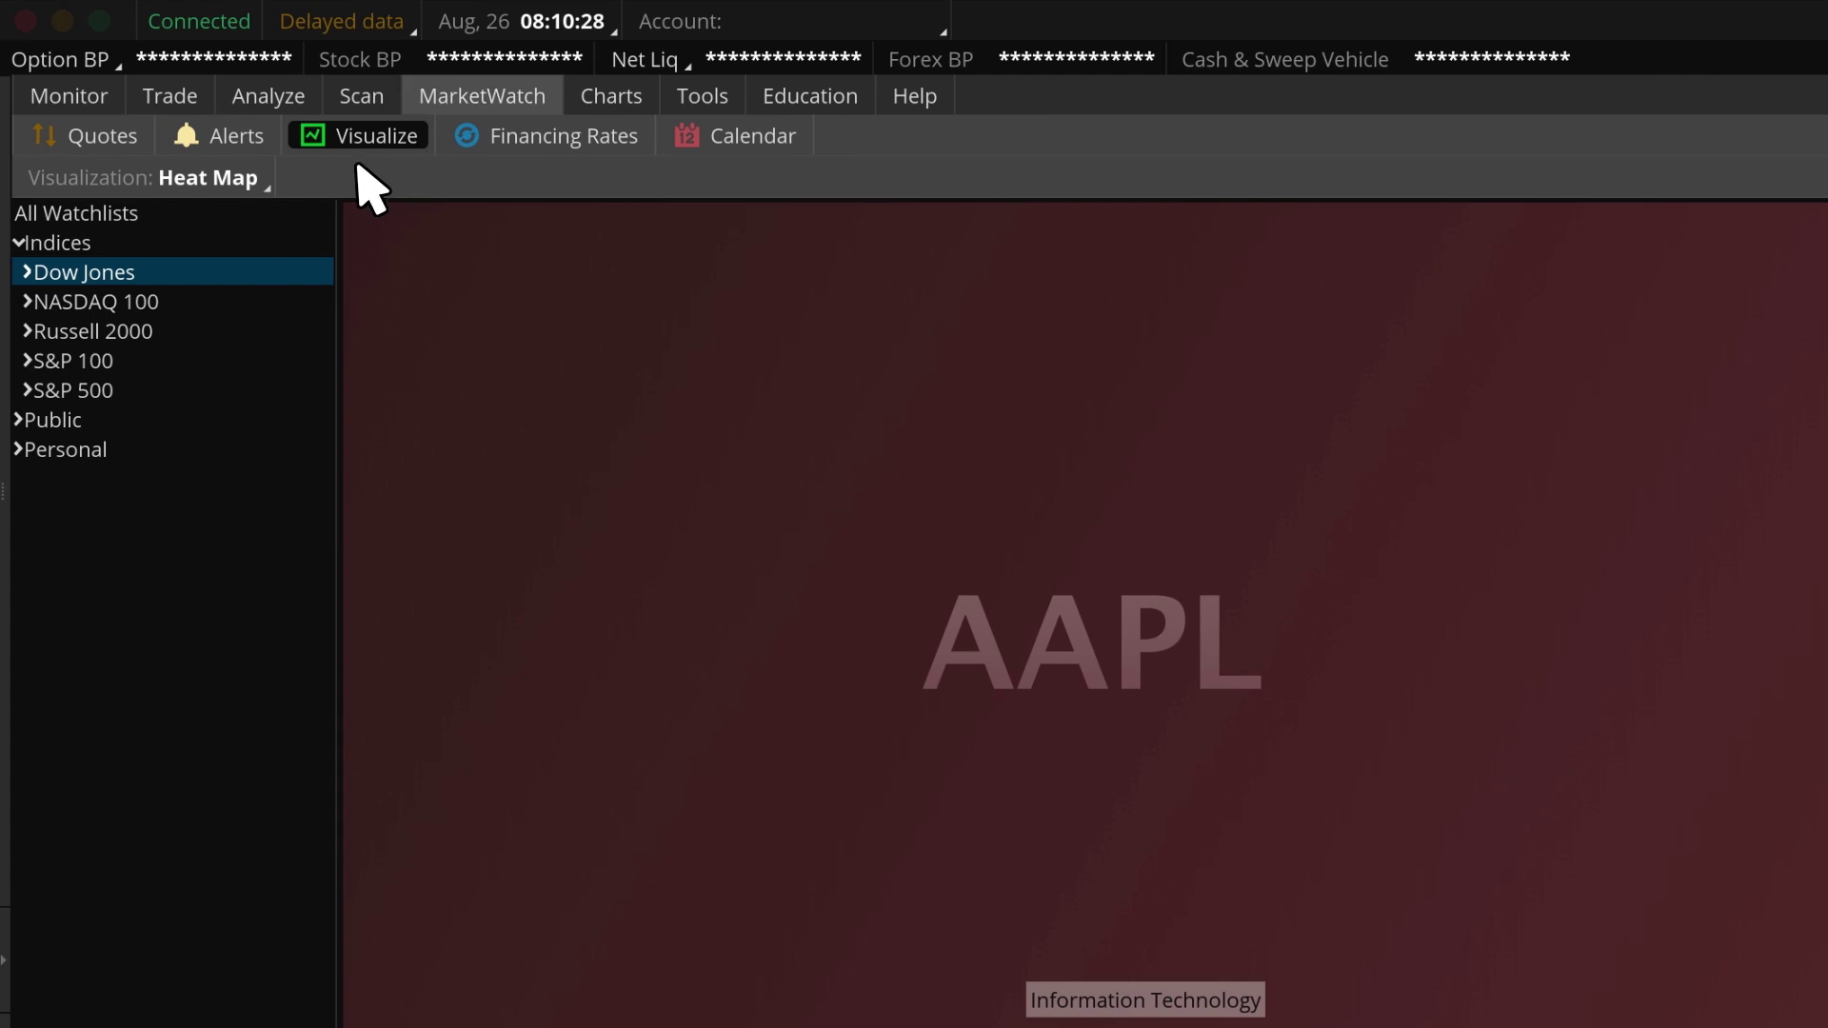
- Expand the S&P 500 and display its Energy sector on the heat map
{"action": "left_click", "coordinate": [25, 389]}
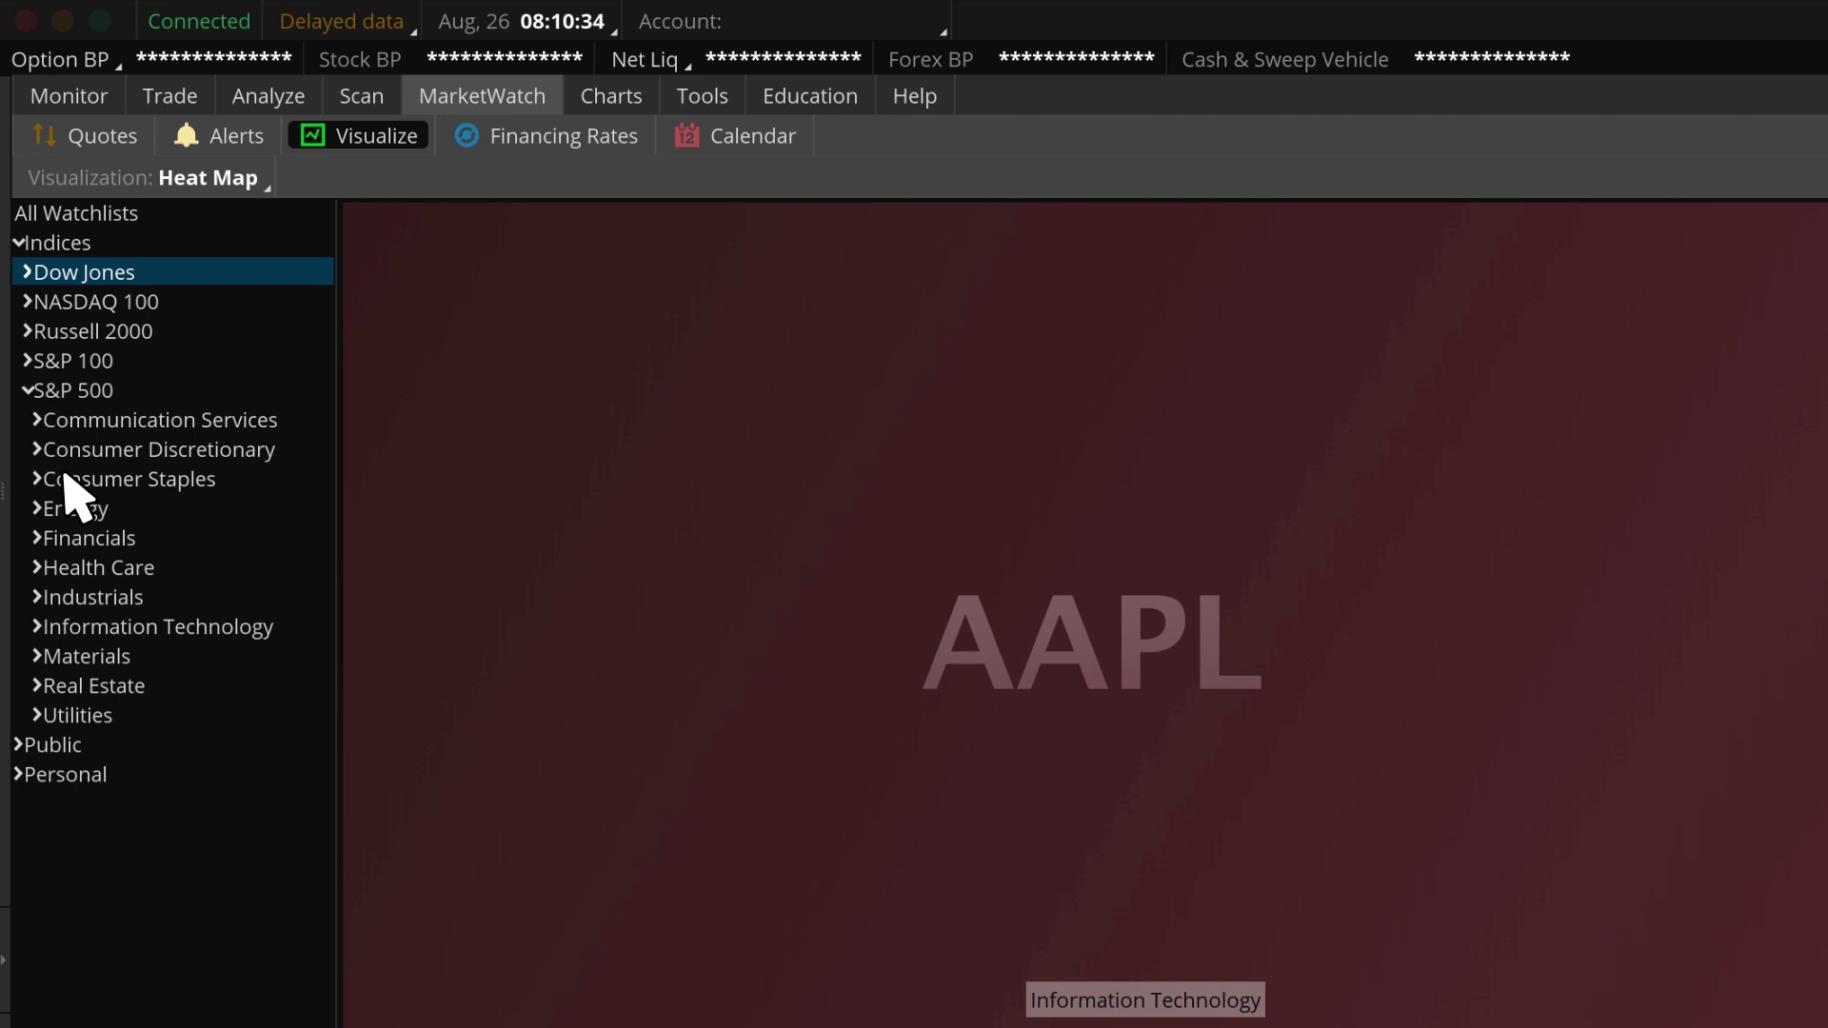
{"action": "left_click", "coordinate": [116, 510]}
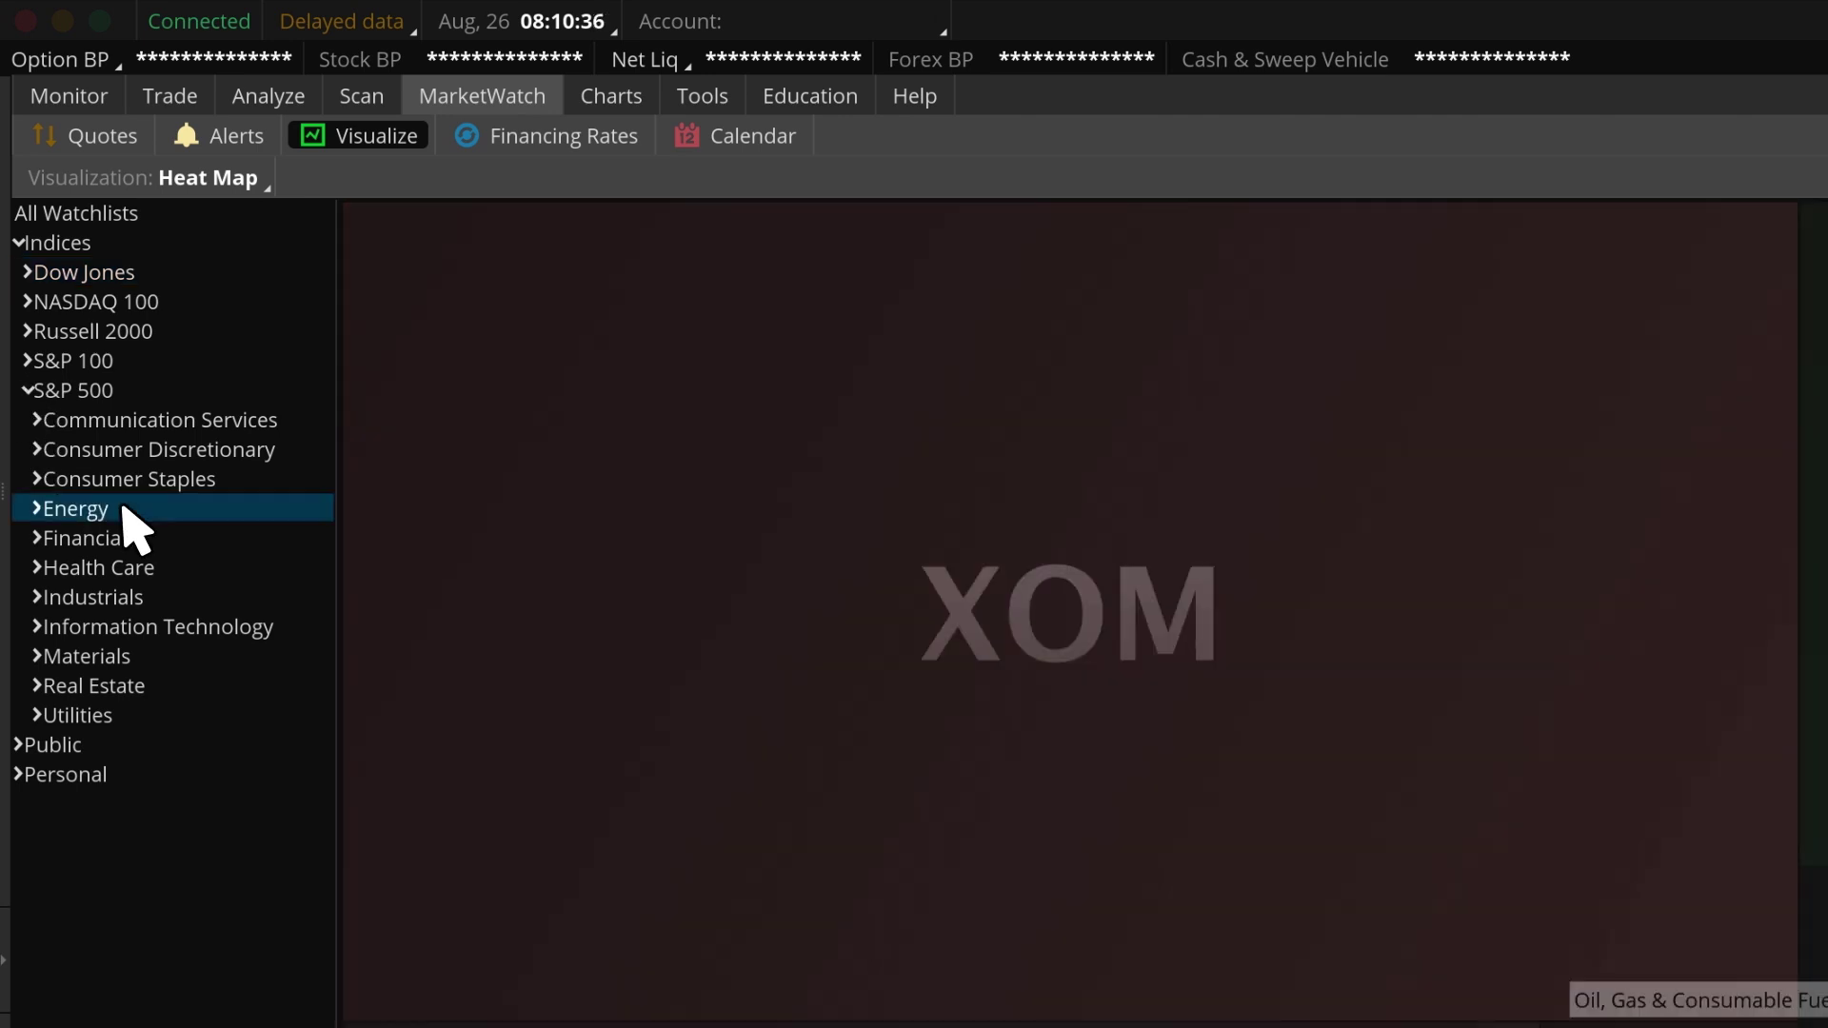
{"action": "mouse_move", "coordinate": [269, 295]}
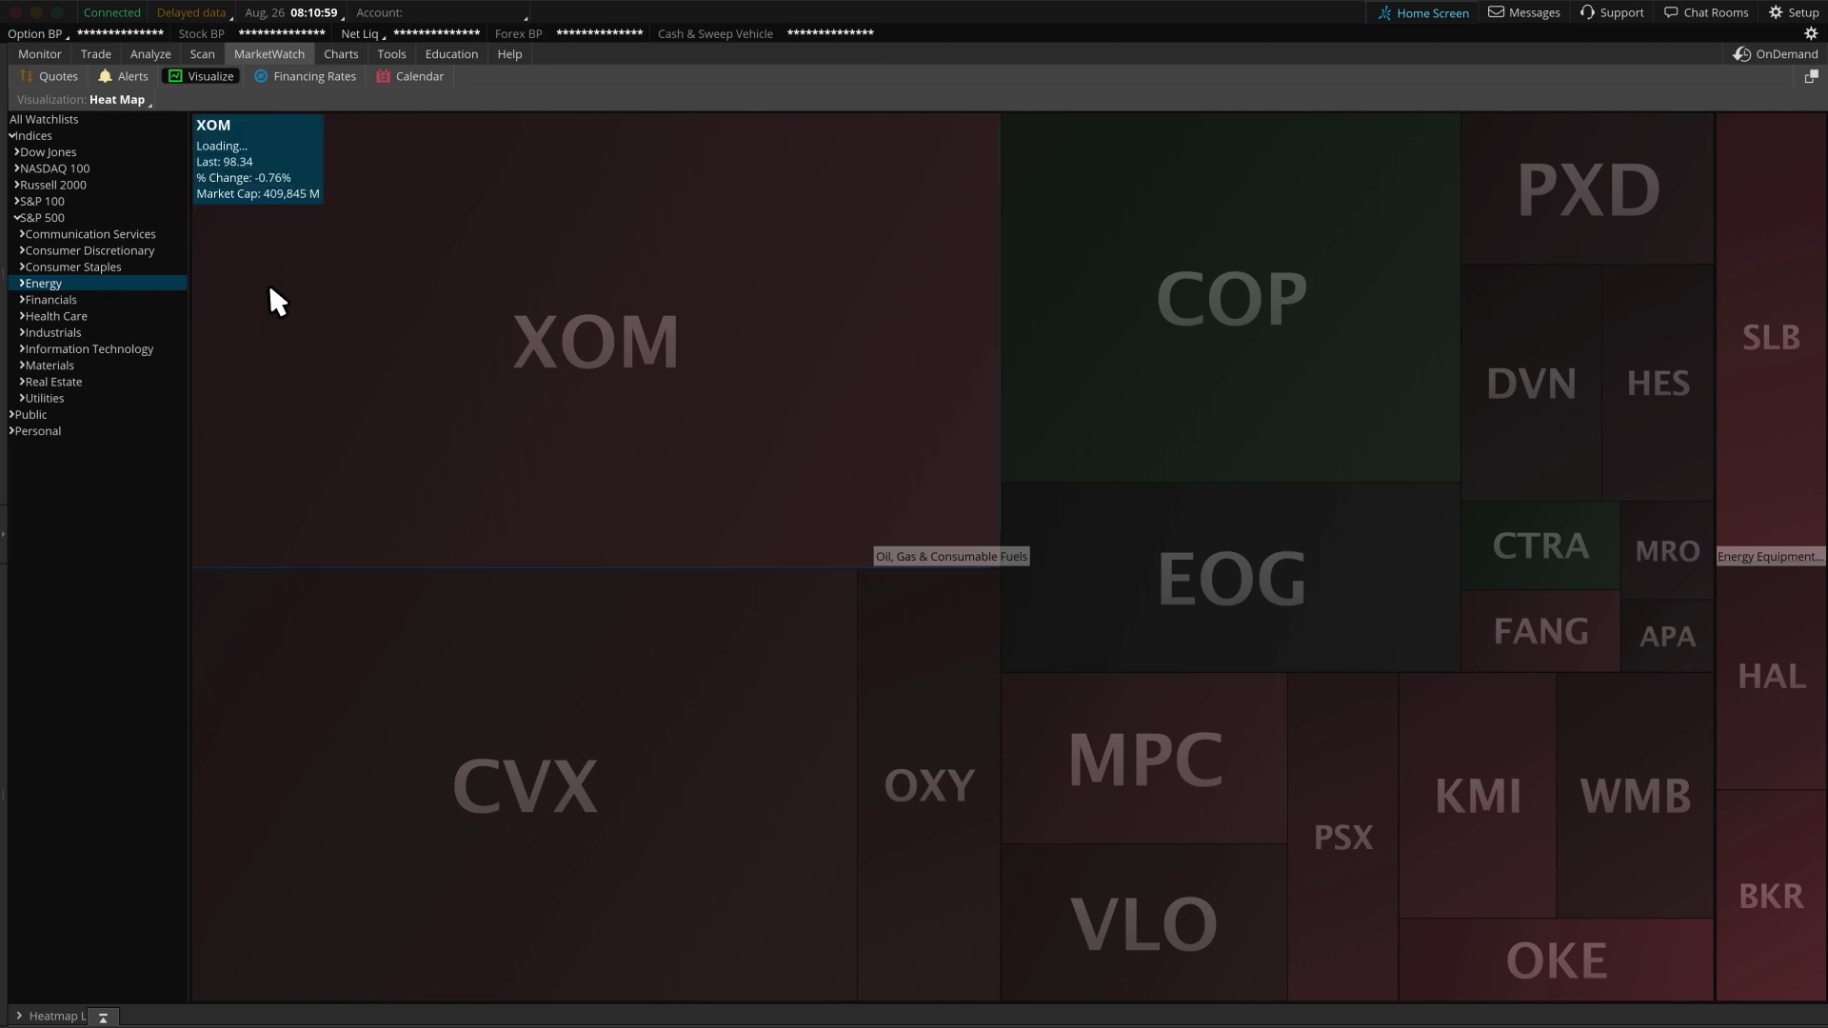
{"action": "mouse_move", "coordinate": [1077, 380]}
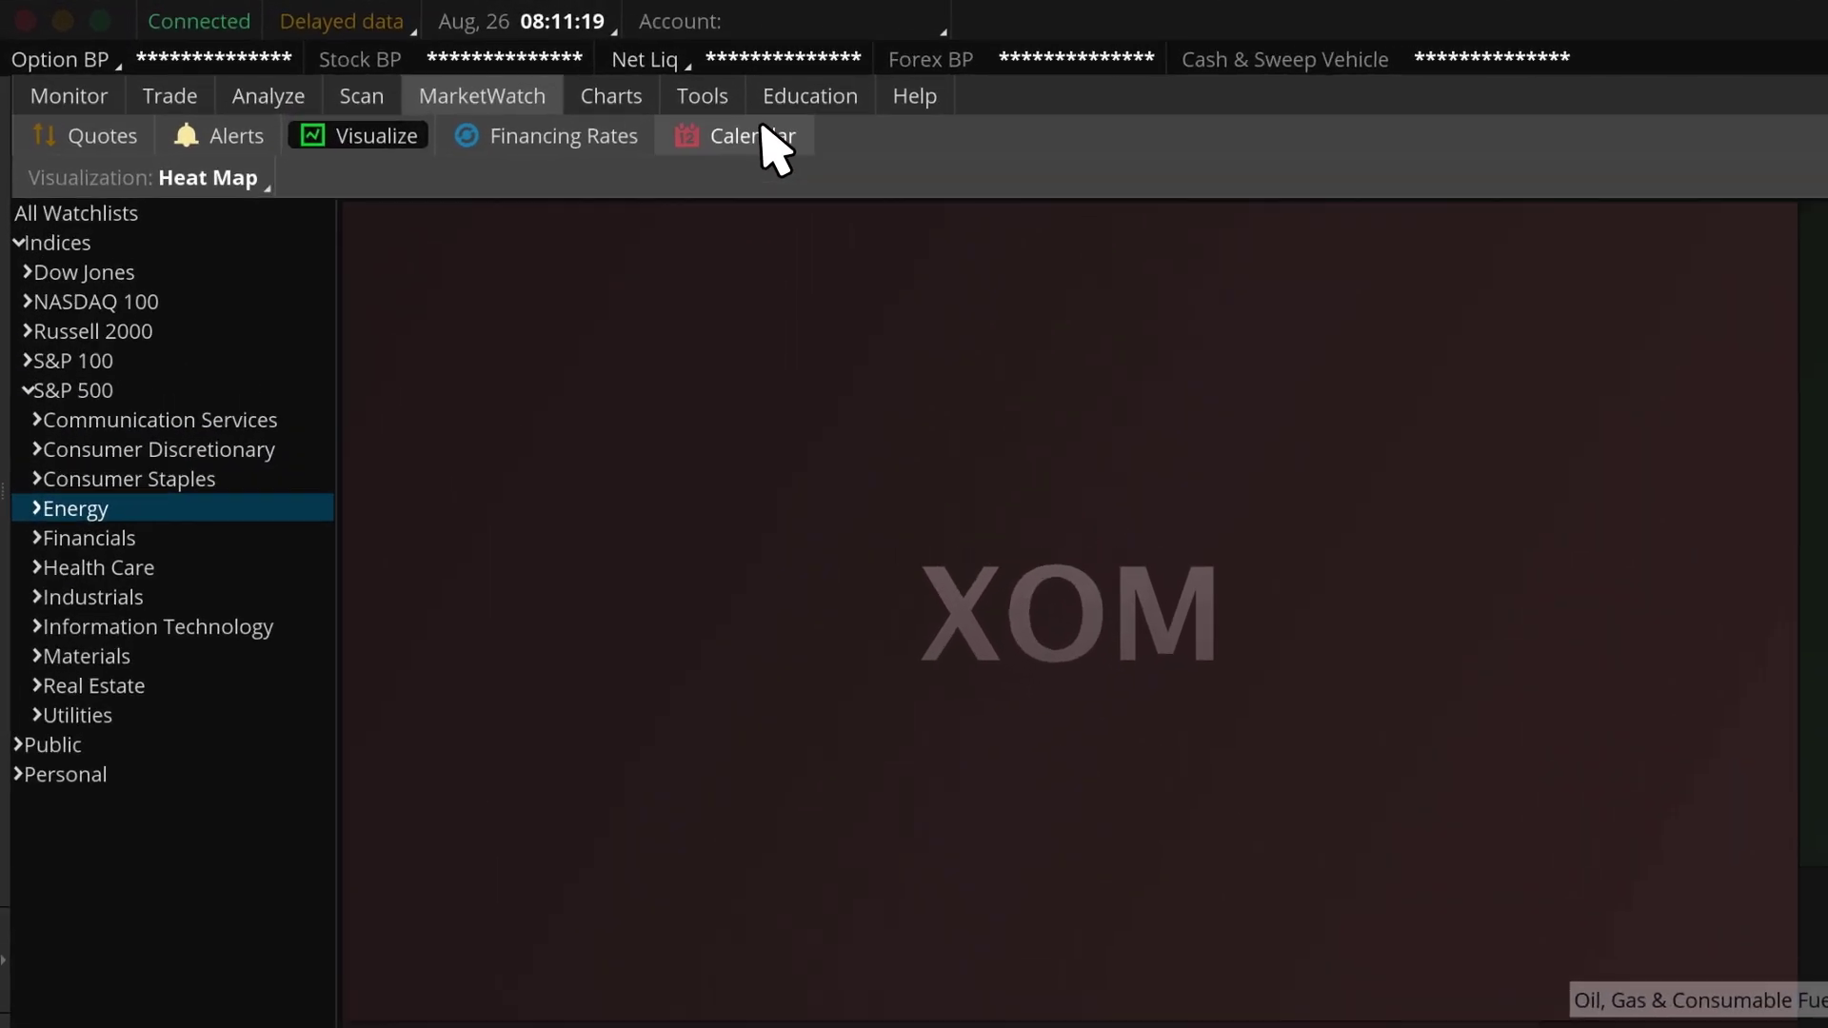
{"action": "left_click", "coordinate": [769, 143]}
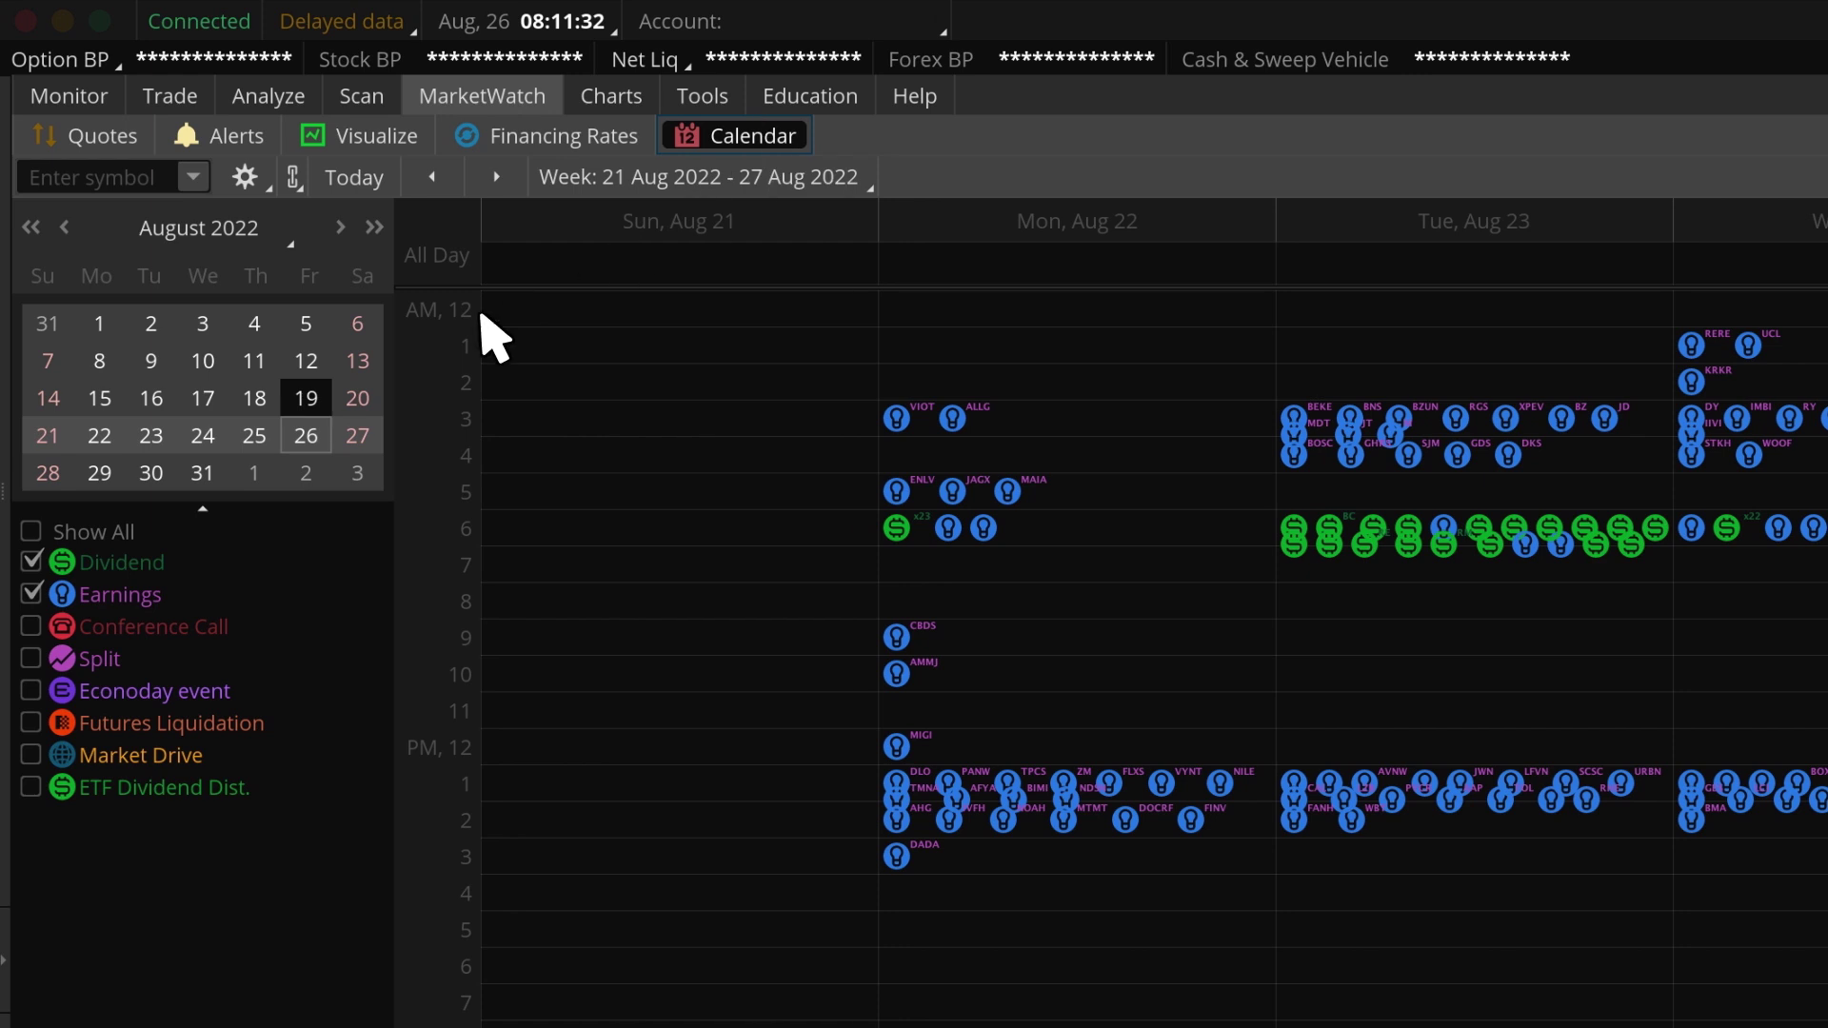
- Add Econoday events and conference calls to the 21–27 Aug 2022 calendar
{"action": "left_click", "coordinate": [34, 690]}
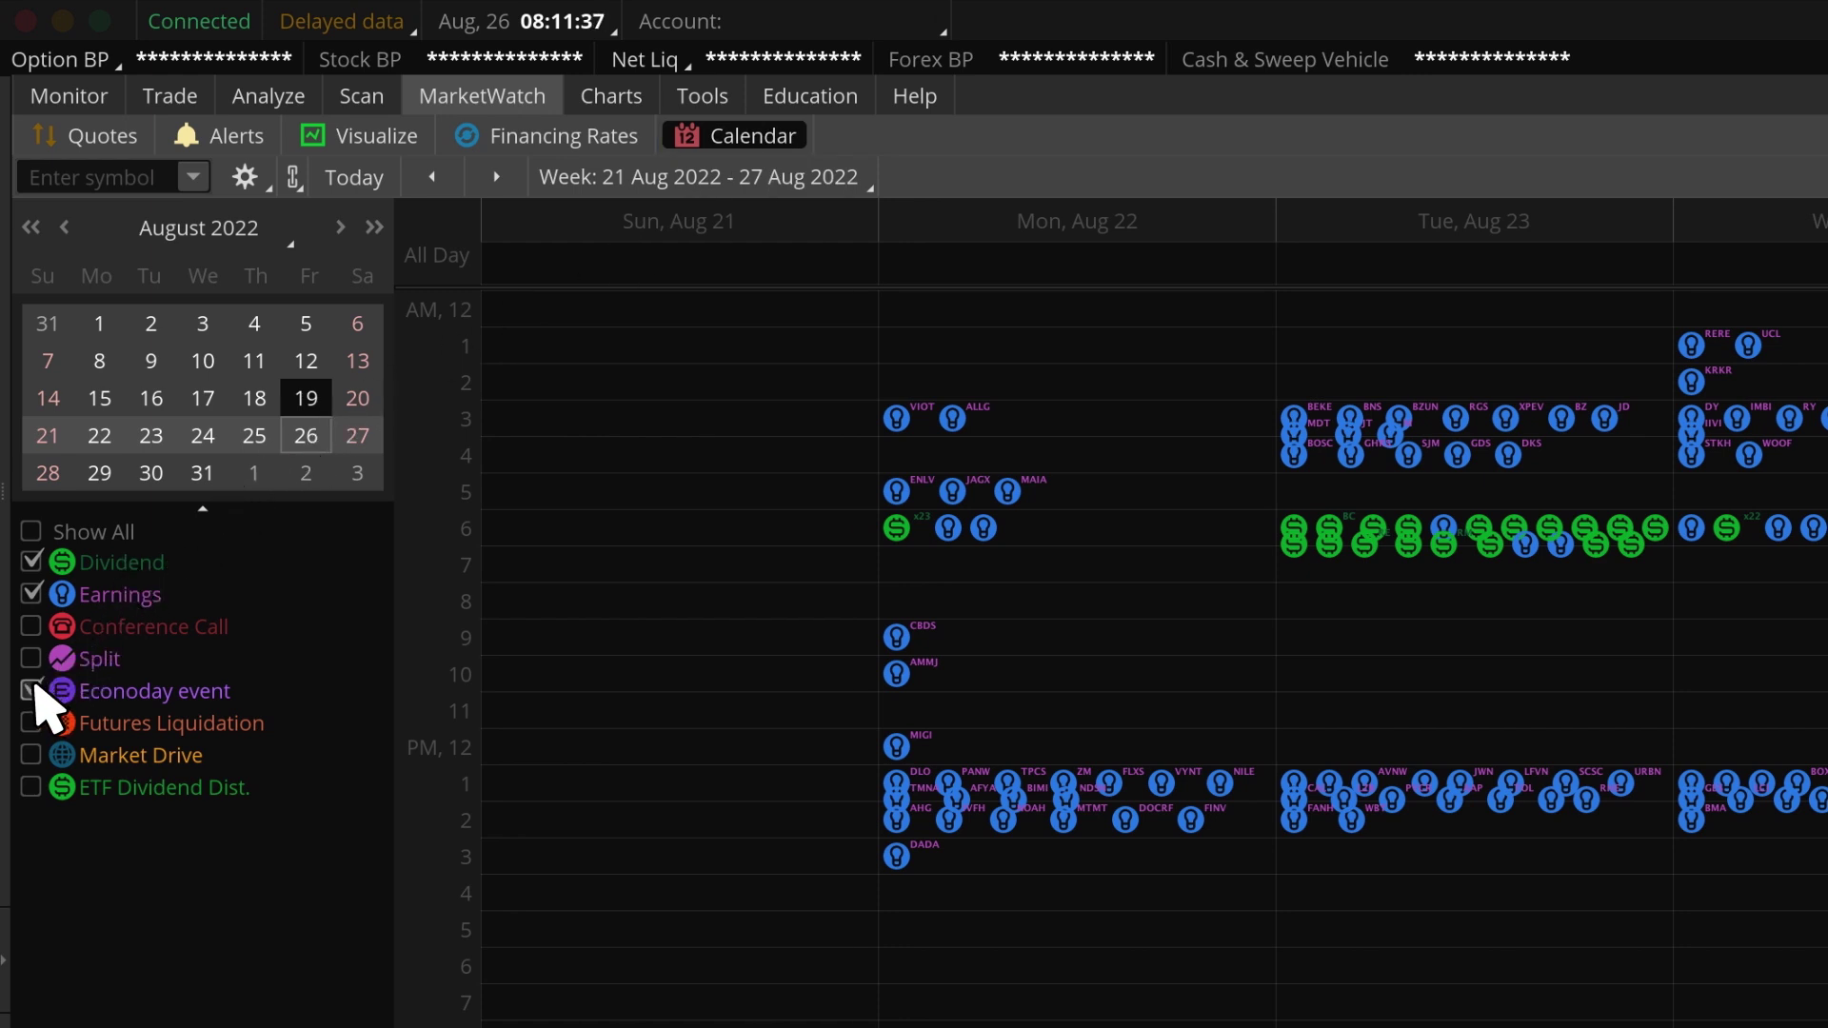
{"action": "left_click", "coordinate": [32, 628]}
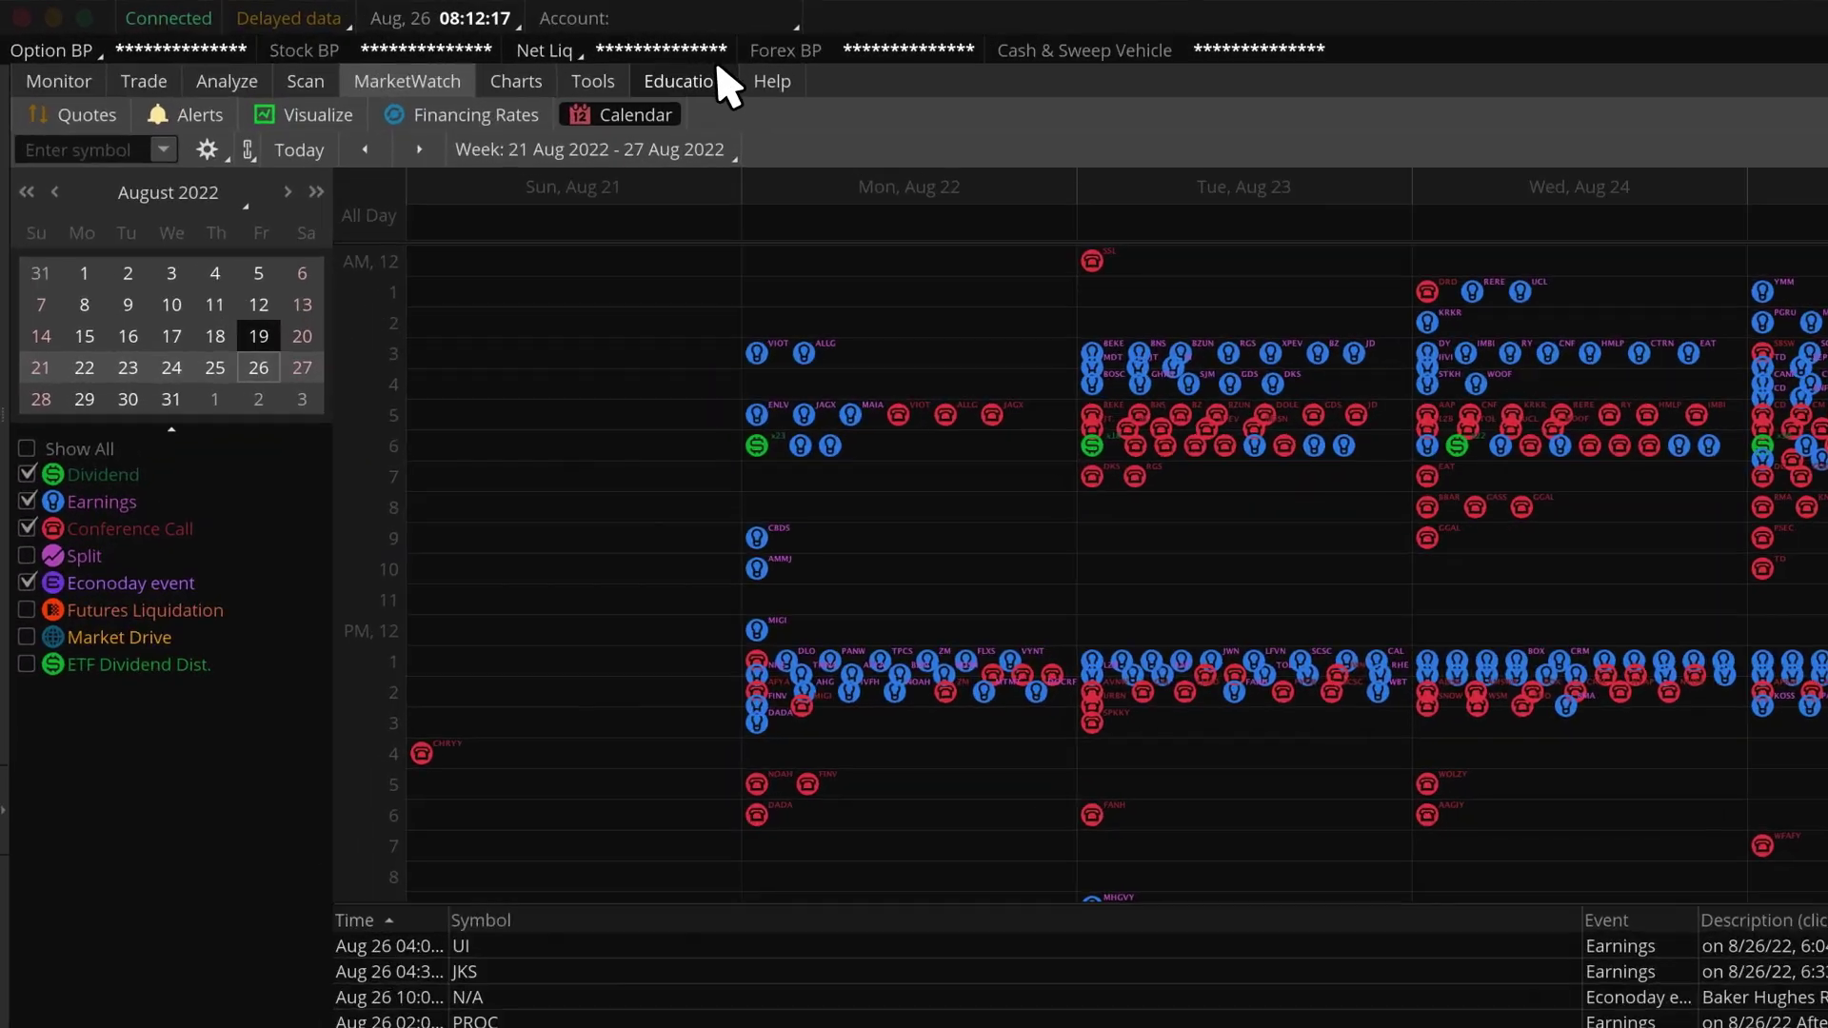
{"action": "left_click", "coordinate": [465, 54]}
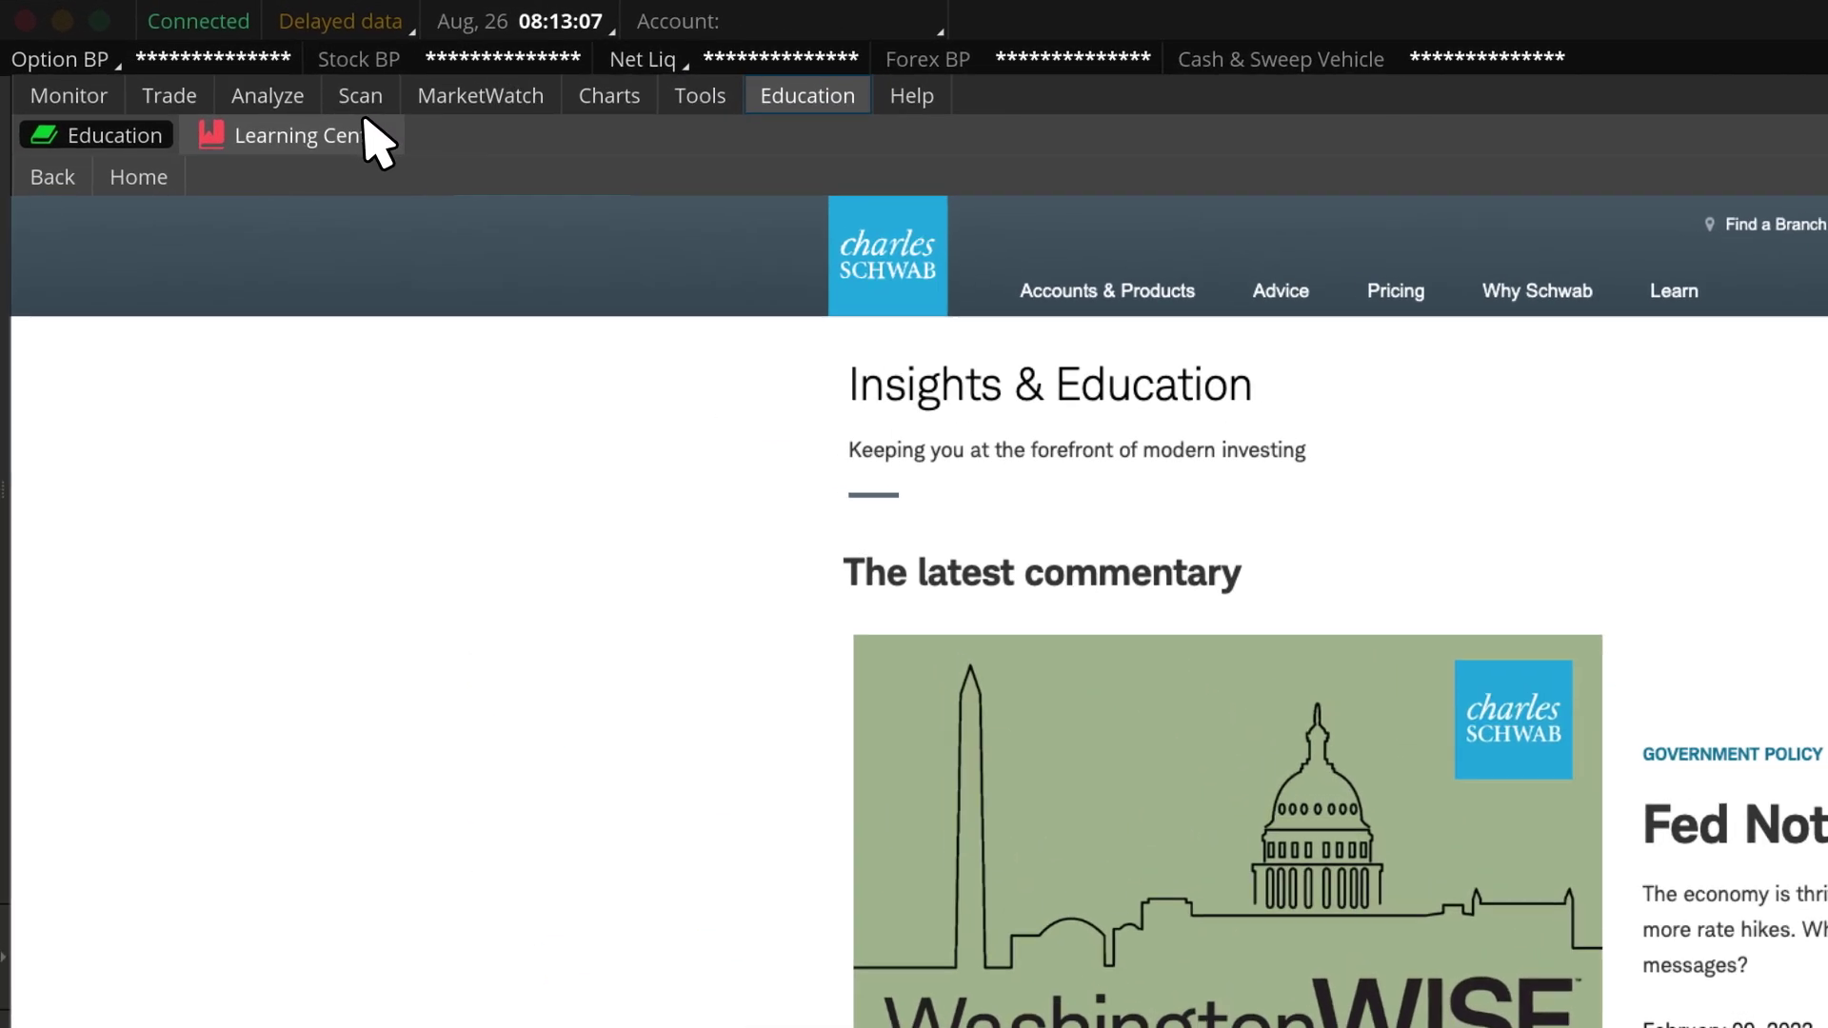
- Browse the Learning Center, then go to the Help tab's Contact Us page
{"action": "left_click", "coordinate": [208, 77]}
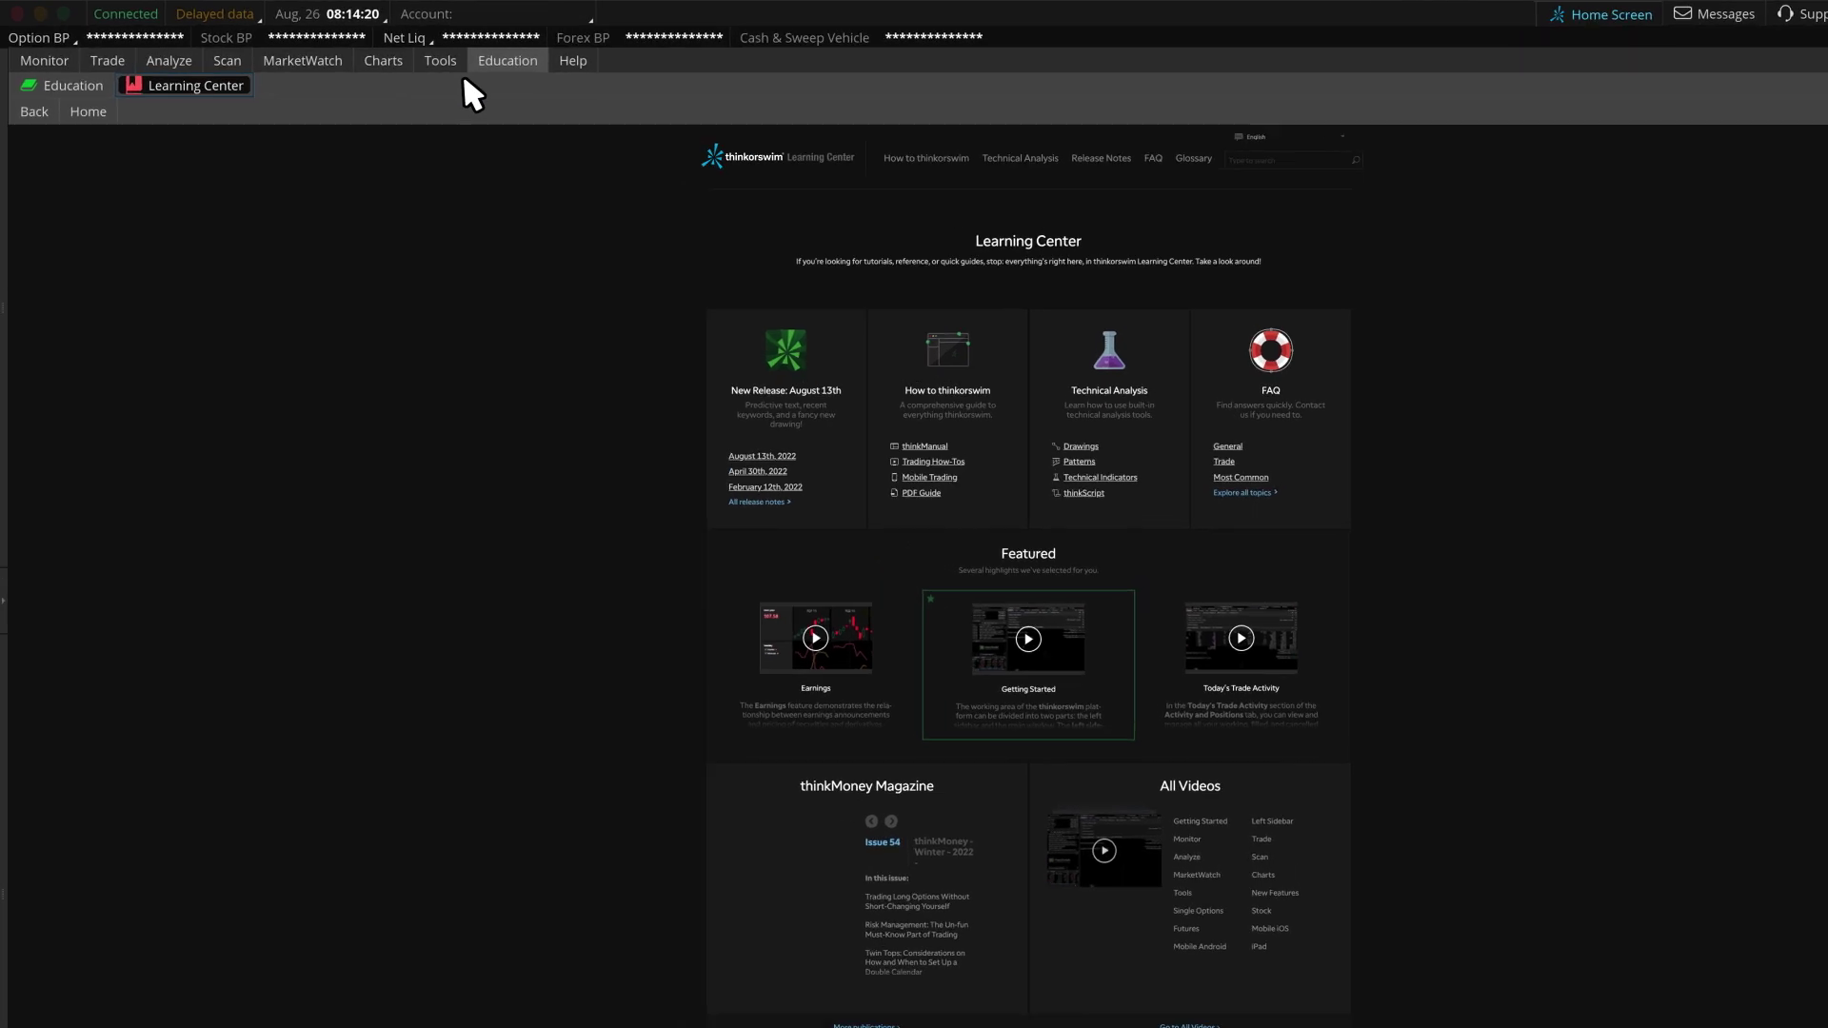
{"action": "left_click", "coordinate": [509, 55]}
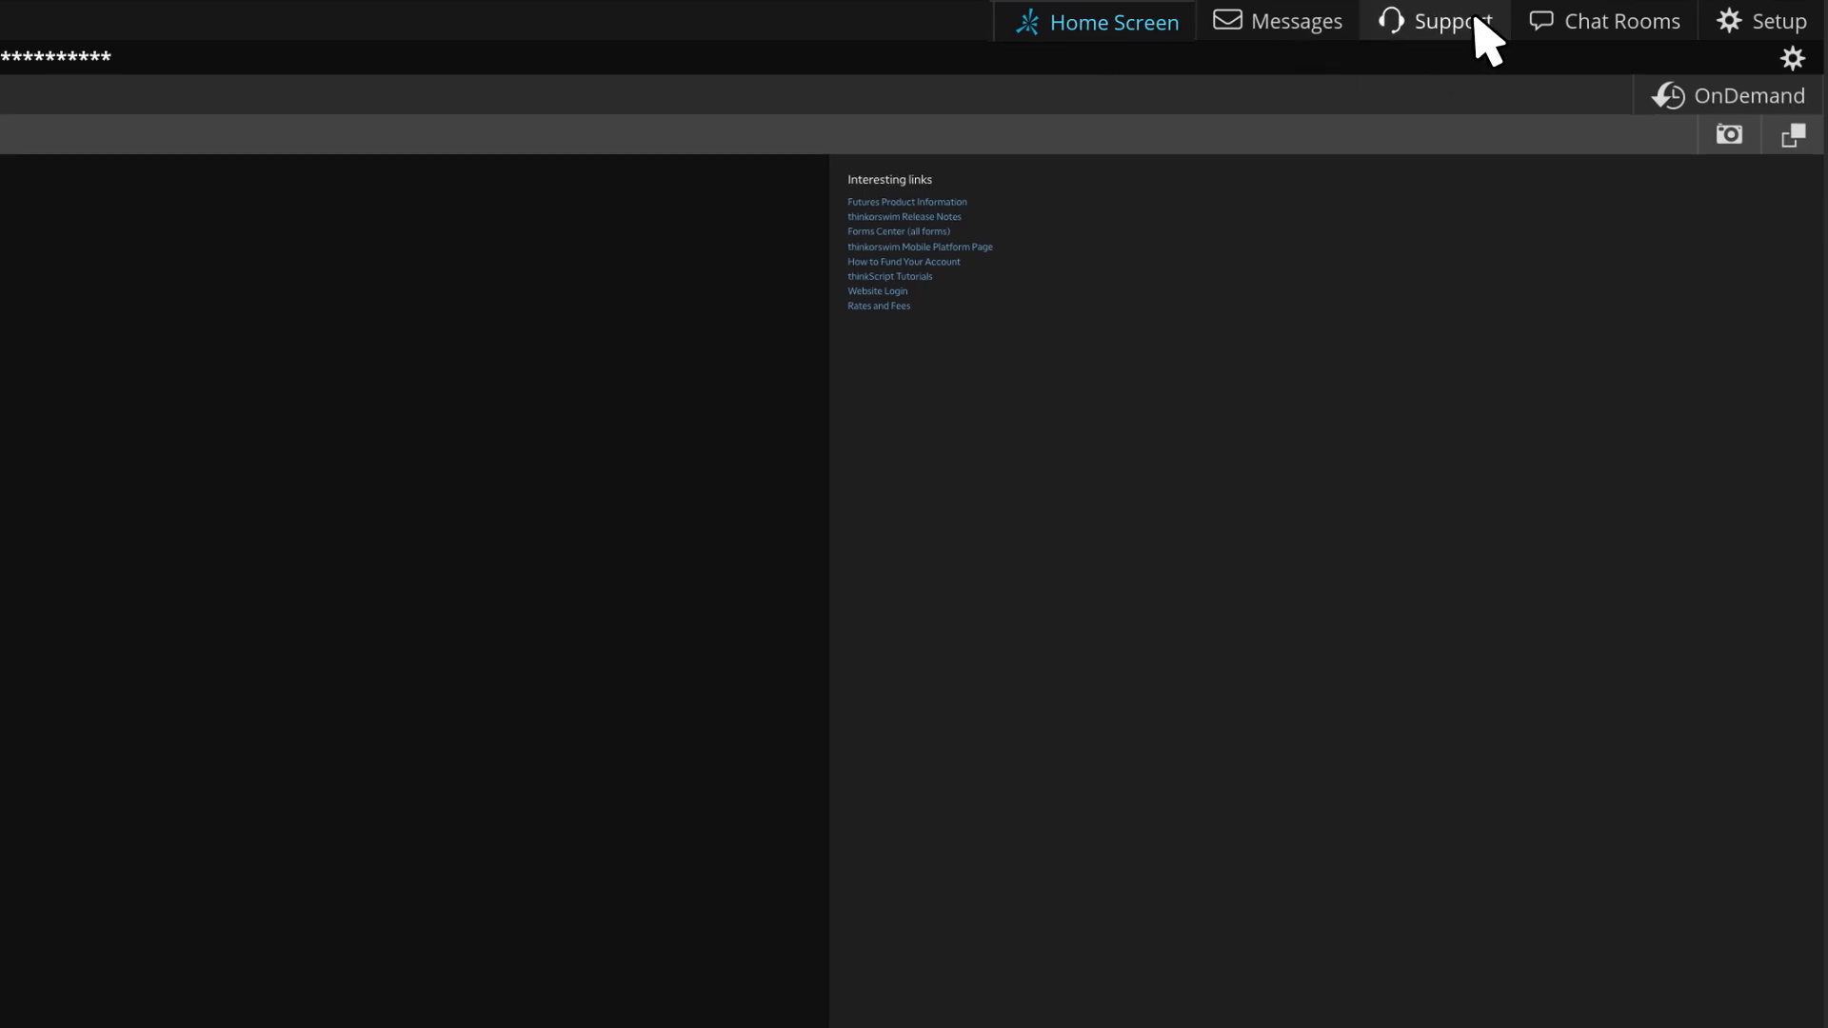
- Open Live Support and create a new Untitled support request chat
{"action": "left_click", "coordinate": [1476, 21]}
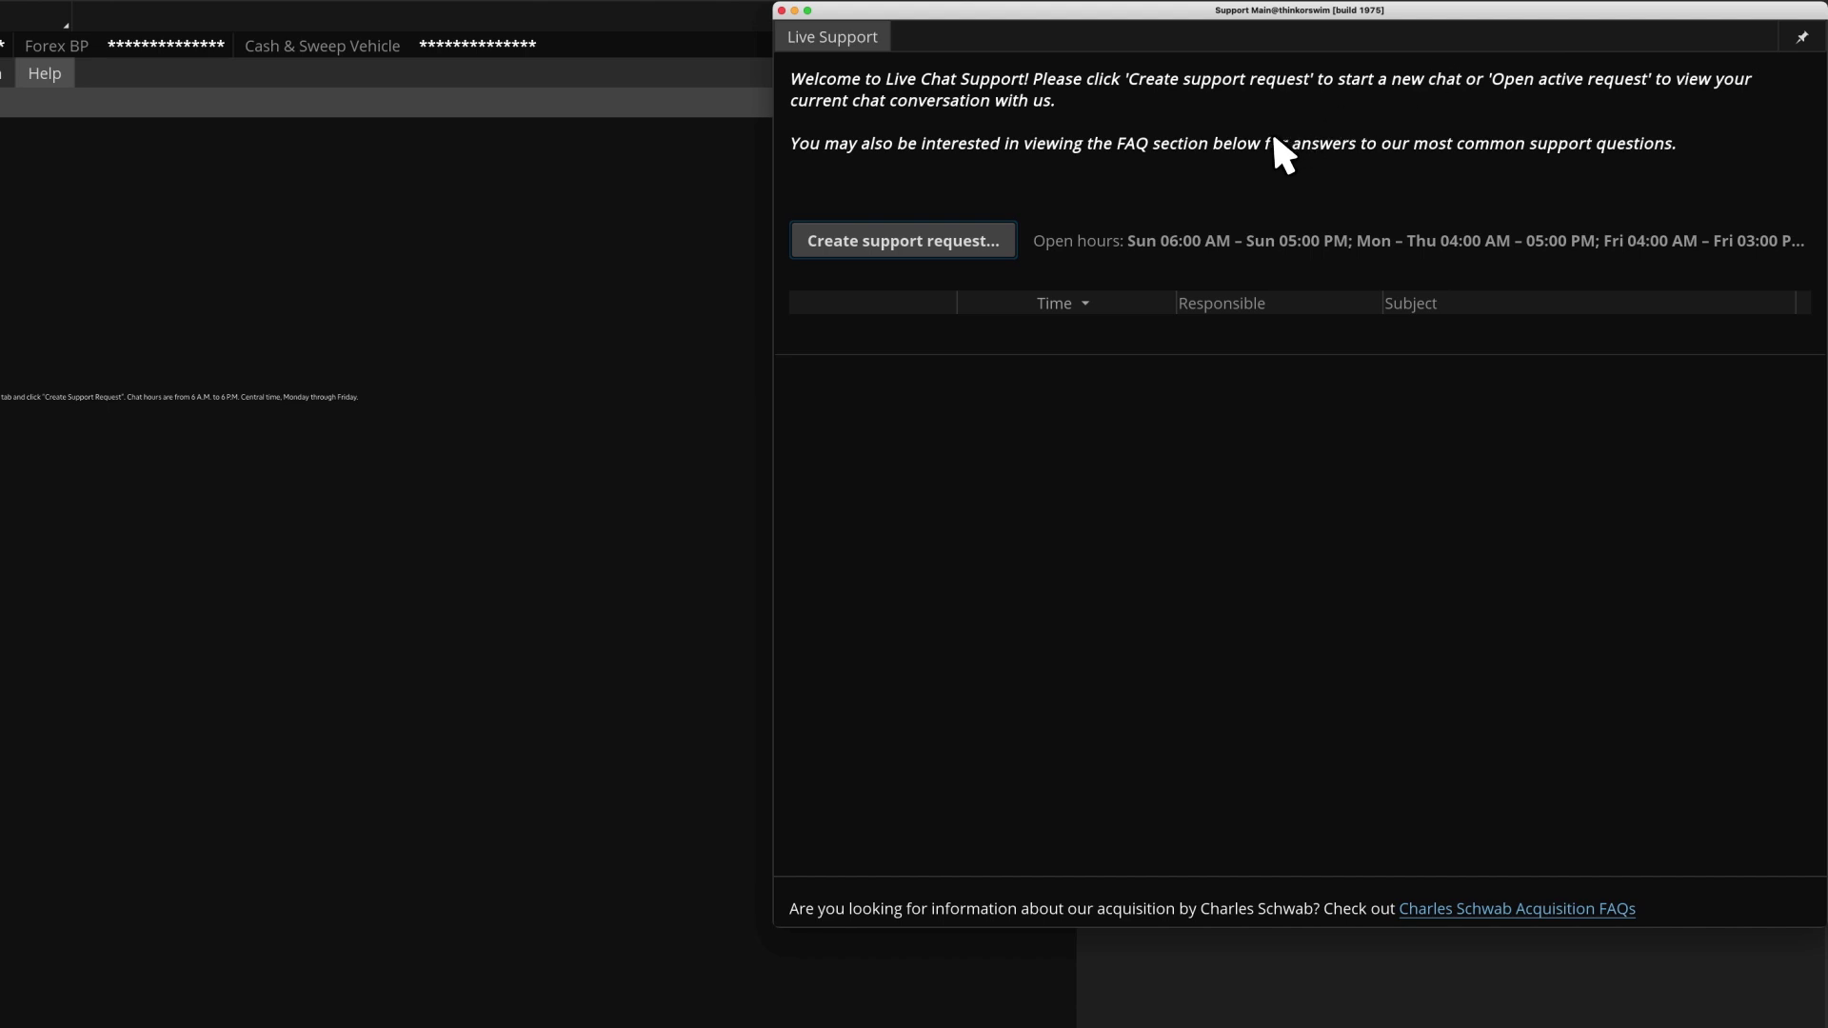
{"action": "left_click", "coordinate": [982, 223]}
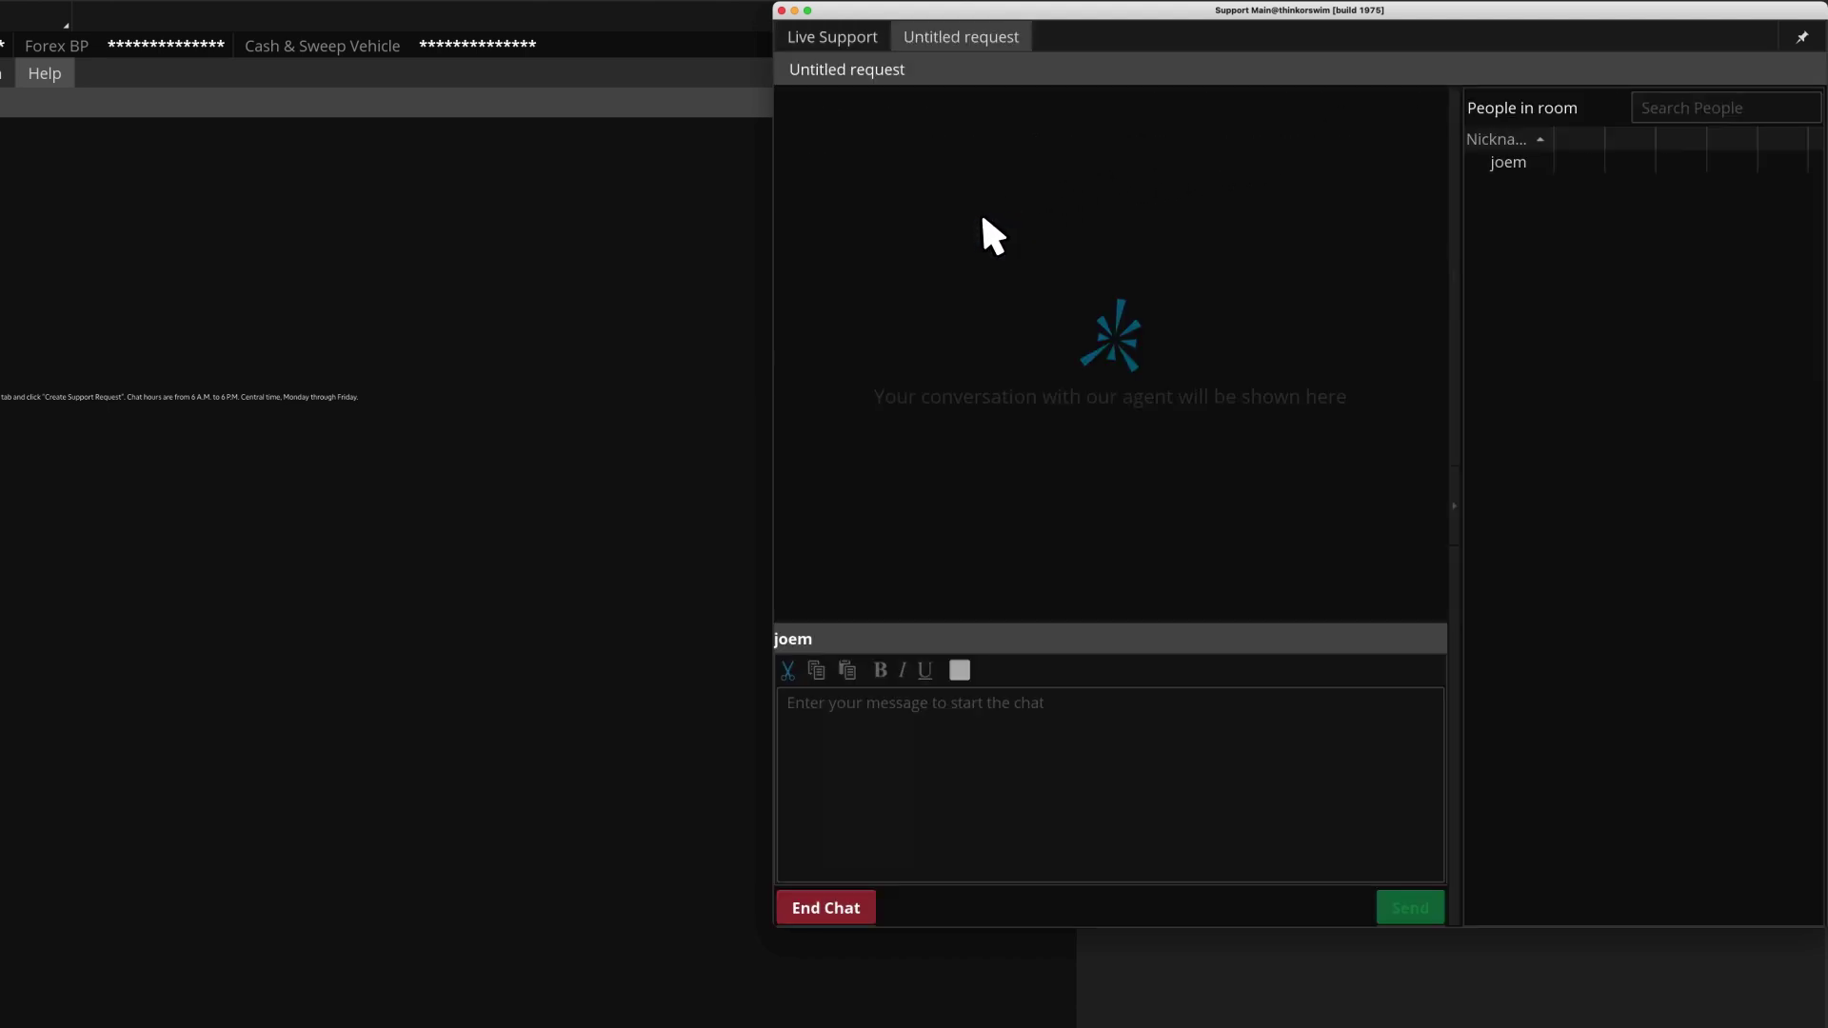